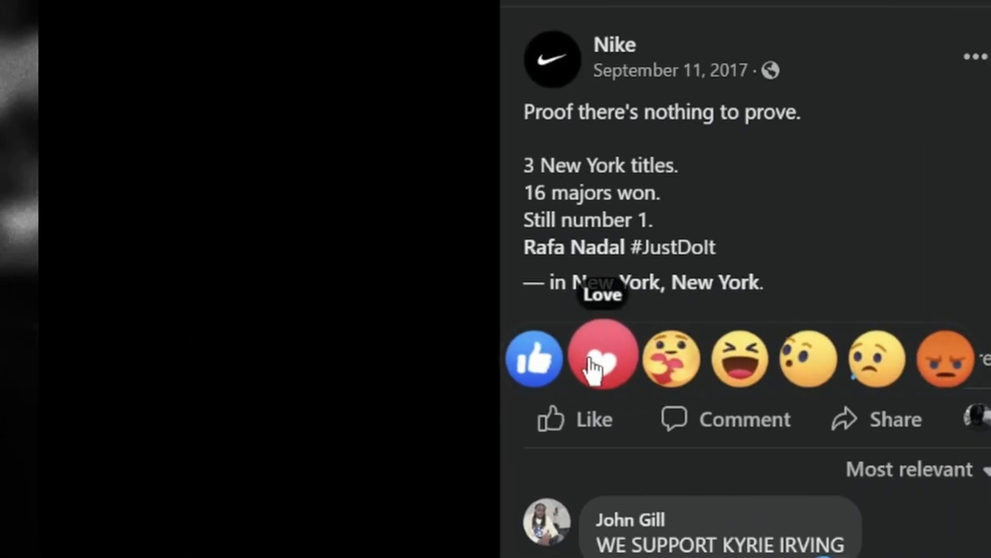
Examine the seven reaction emoji frames laid out in a row inside Frame 1
{"action": "left_click", "coordinate": [594, 368]}
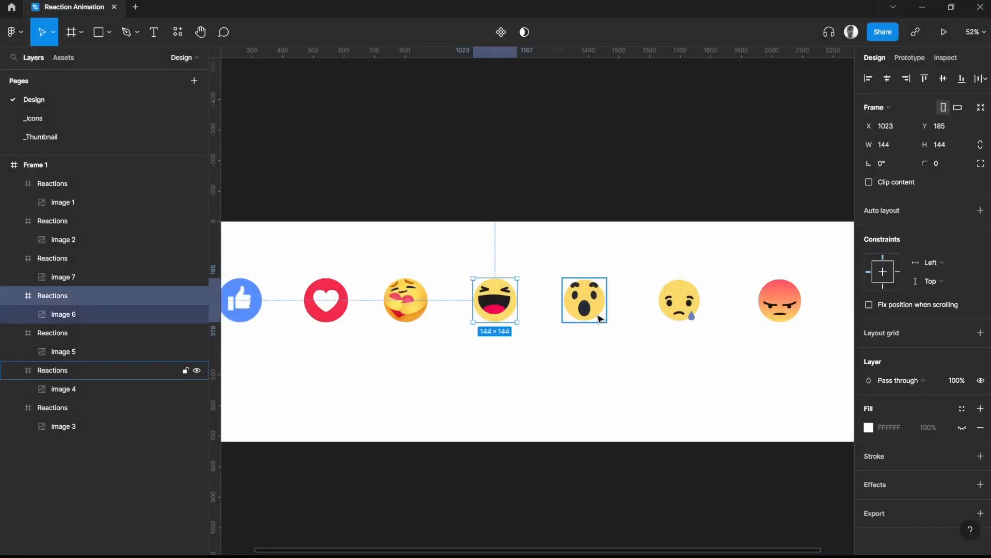
{"action": "left_click", "coordinate": [584, 299]}
{"action": "mouse_move", "coordinate": [786, 343]}
{"action": "left_mouse_down"}
{"action": "mouse_move", "coordinate": [697, 349]}
{"action": "mouse_move", "coordinate": [768, 338]}
{"action": "left_mouse_up"}
{"action": "left_click", "coordinate": [696, 309]}
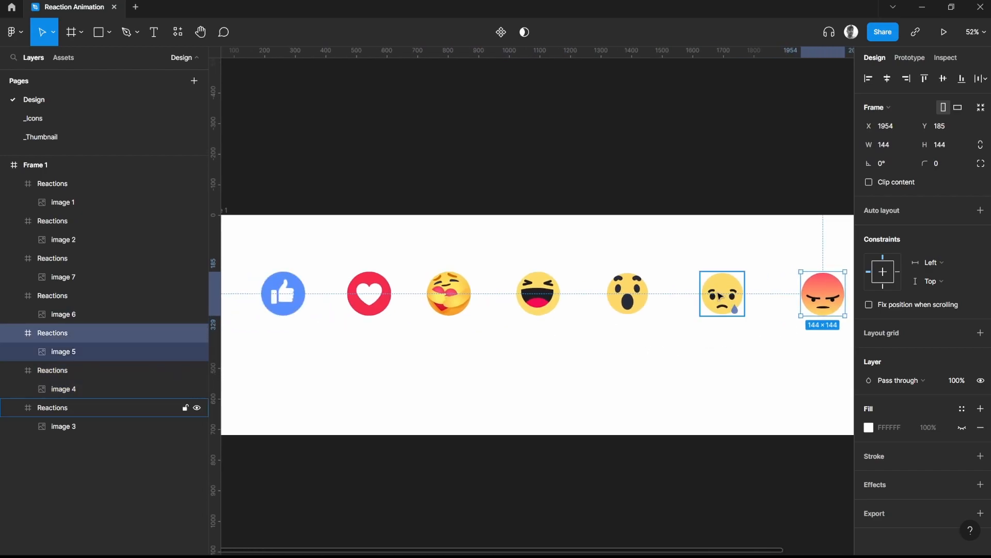
{"action": "left_click", "coordinate": [722, 295]}
{"action": "left_click", "coordinate": [627, 293]}
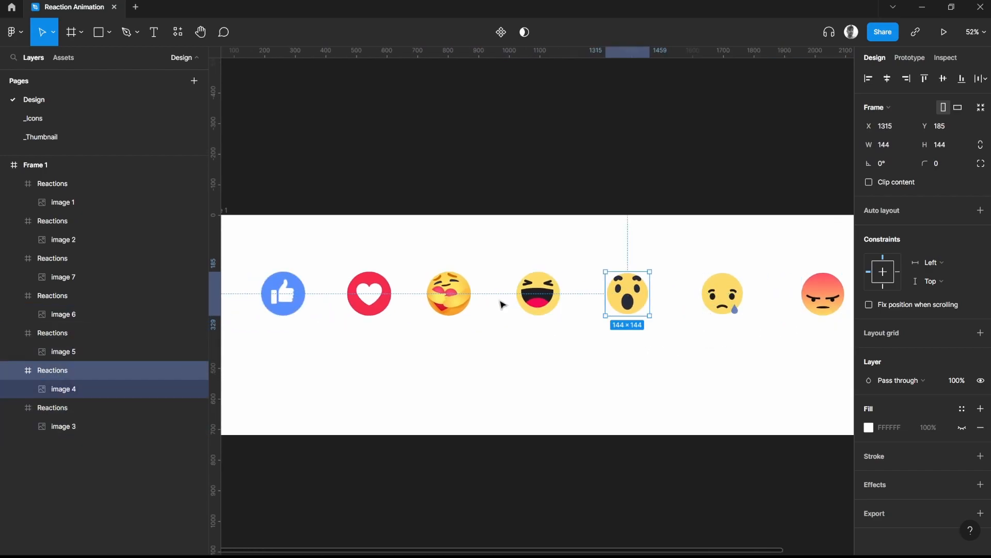
{"action": "left_click", "coordinate": [538, 294]}
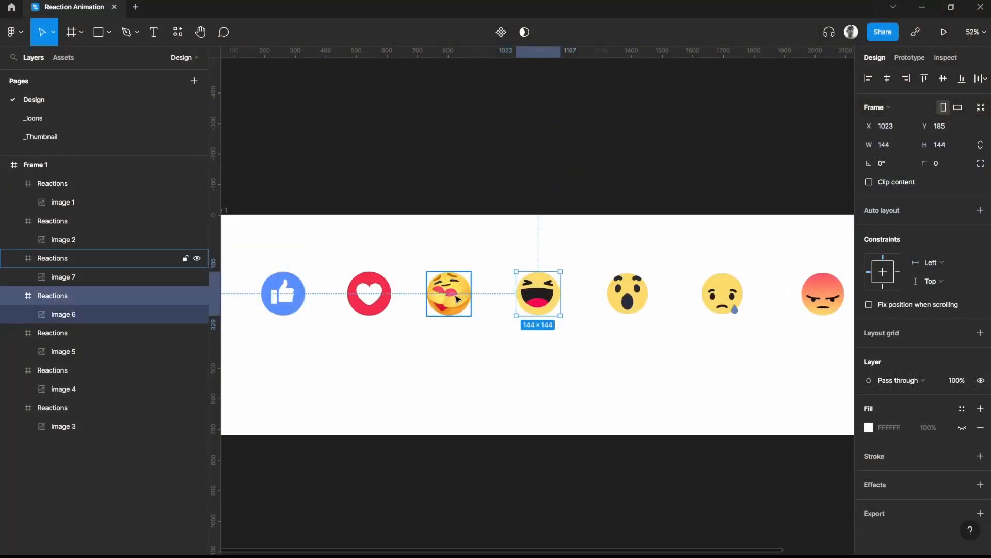
{"action": "left_click", "coordinate": [450, 297]}
{"action": "left_click_drag", "start_coordinate": [398, 343], "coordinate": [515, 346]}
{"action": "scroll", "coordinate": [430, 315], "scroll_direction": "up", "scroll_amount": 5}
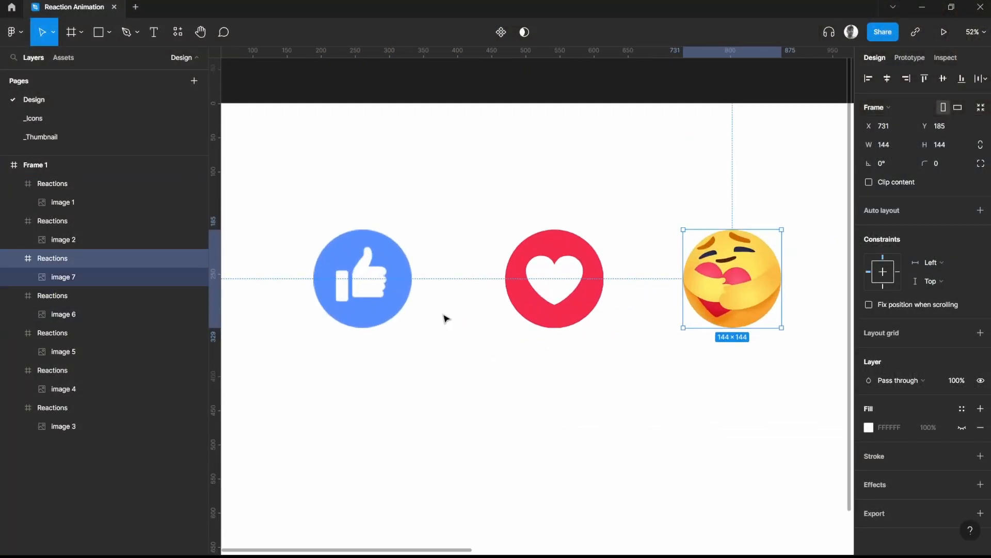
{"action": "left_click", "coordinate": [491, 302]}
{"action": "left_click", "coordinate": [407, 285]}
{"action": "left_click", "coordinate": [533, 283]}
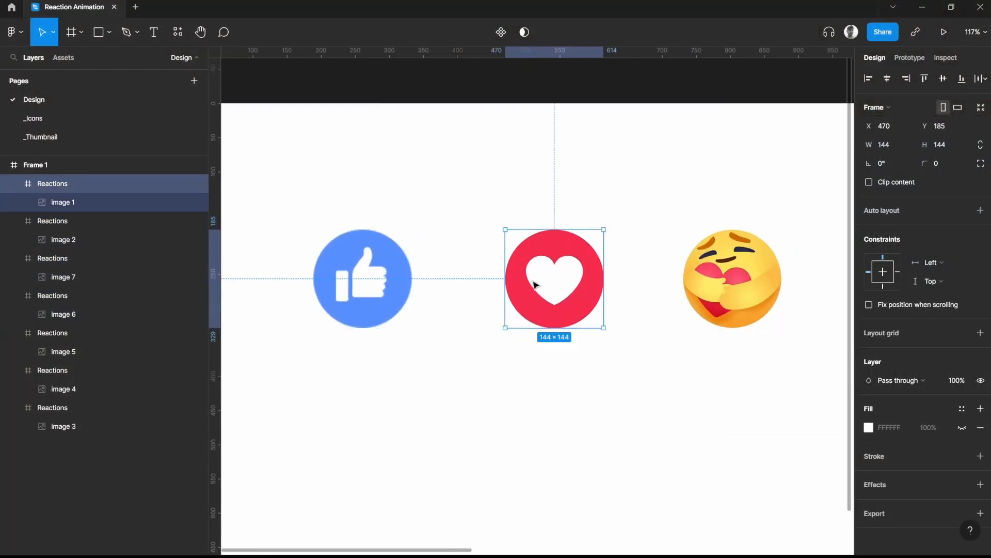
{"action": "left_click", "coordinate": [652, 223]}
{"action": "left_click", "coordinate": [773, 287]}
{"action": "left_click_drag", "start_coordinate": [772, 306], "coordinate": [617, 301]}
{"action": "left_click", "coordinate": [658, 298]}
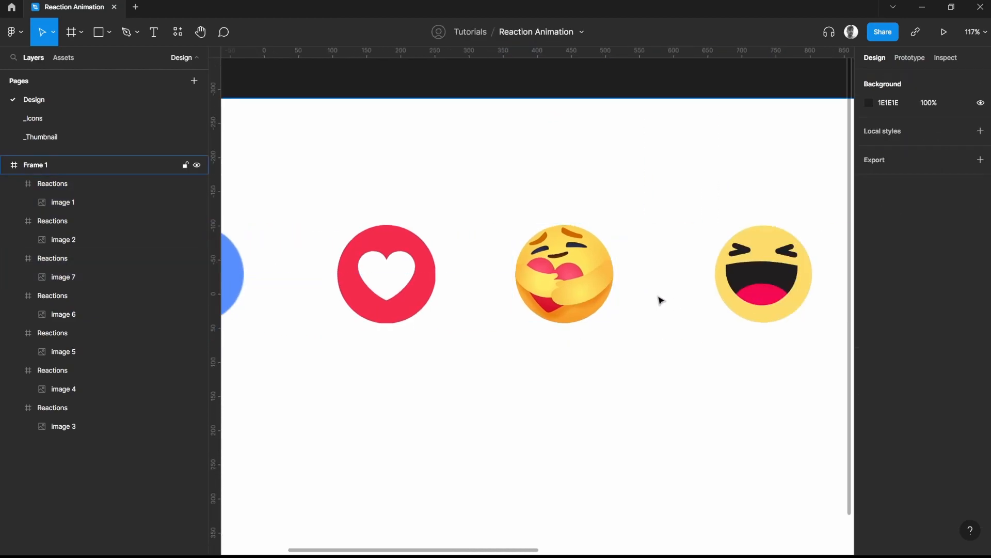
{"action": "scroll", "coordinate": [671, 314], "scroll_direction": "down", "scroll_amount": 4}
{"action": "left_click", "coordinate": [412, 284]}
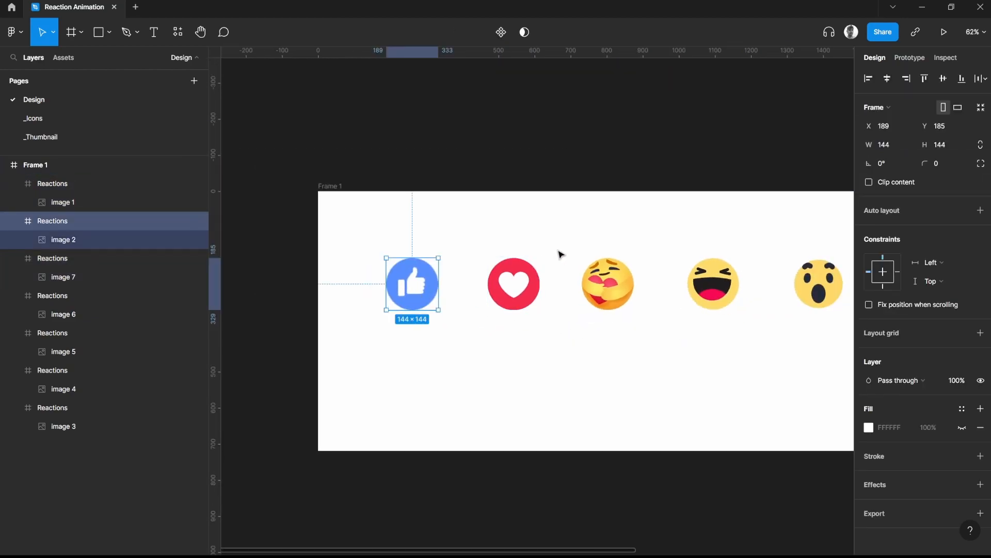
{"action": "left_click", "coordinate": [742, 255]}
{"action": "left_click_drag", "start_coordinate": [766, 237], "coordinate": [456, 230]}
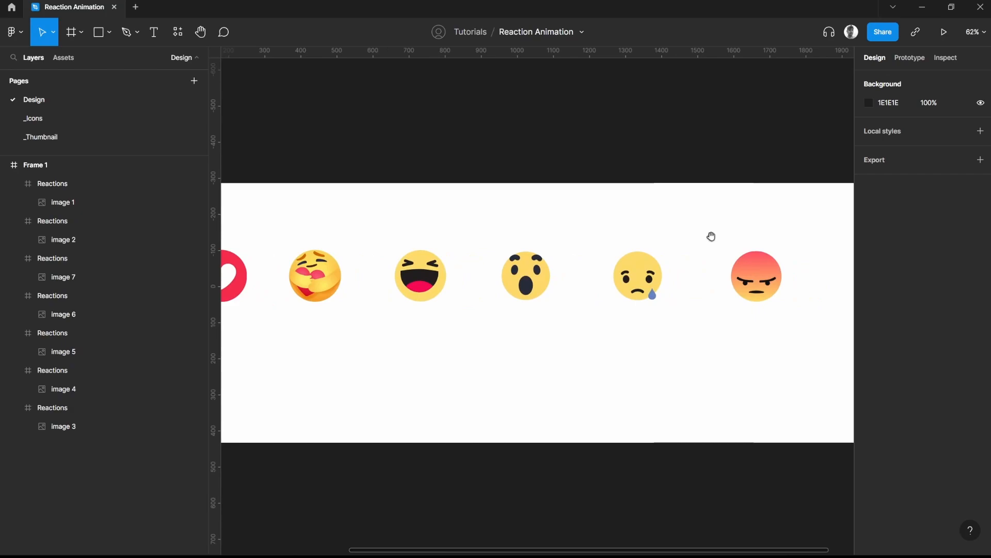
{"action": "left_click_drag", "start_coordinate": [711, 237], "coordinate": [596, 237]}
{"action": "scroll", "coordinate": [597, 237], "scroll_direction": "left", "scroll_amount": 8}
{"action": "scroll", "coordinate": [387, 312], "scroll_direction": "up", "scroll_amount": 5}
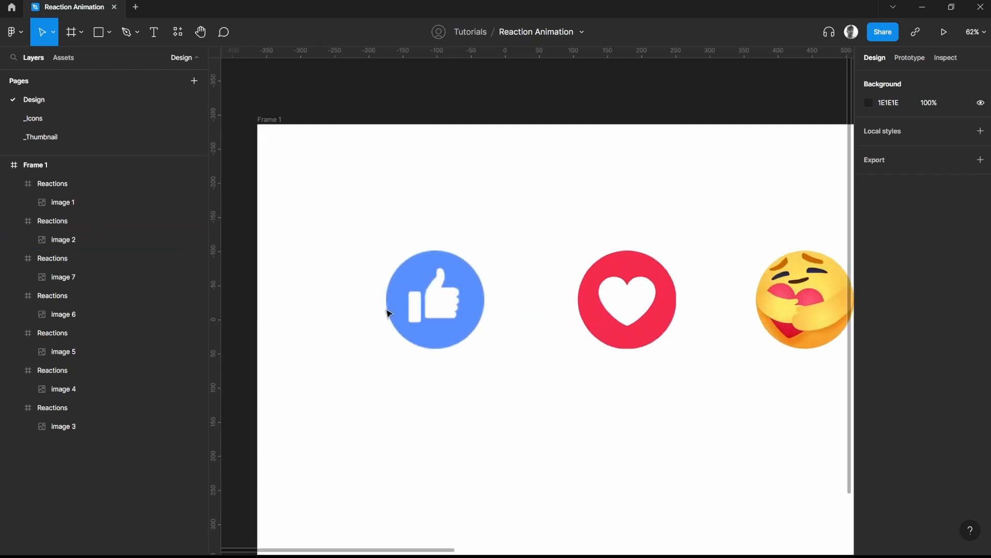
Rename the blue thumbs-up reaction frame as Like
{"action": "left_click", "coordinate": [416, 305]}
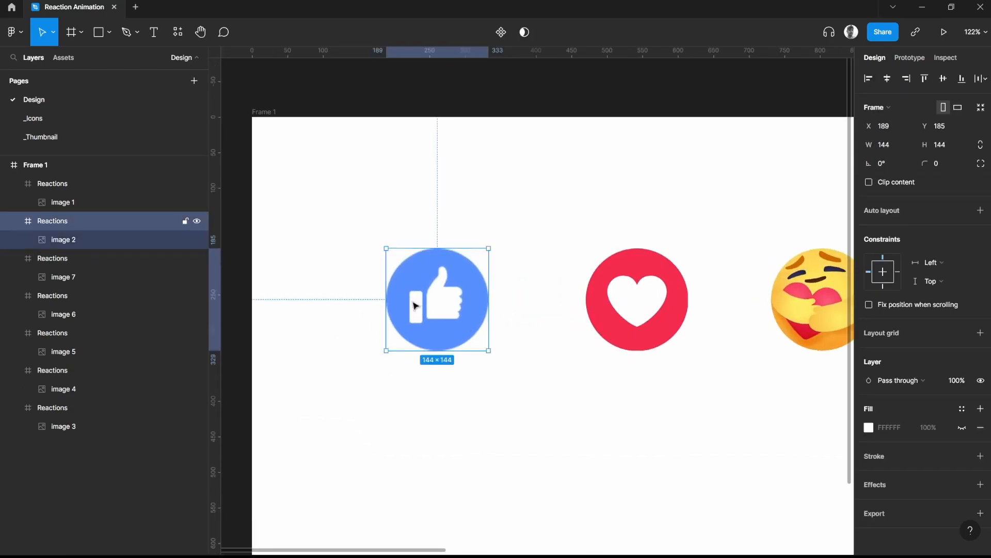
{"action": "scroll", "coordinate": [559, 369], "scroll_direction": "right", "scroll_amount": 3}
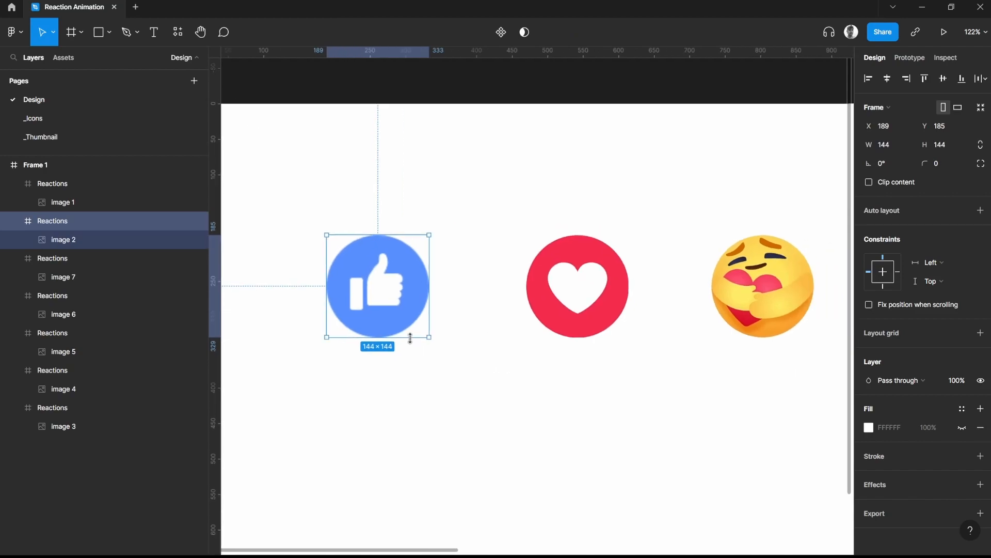
{"action": "key", "text": "ctrl+r"}
{"action": "type", "text": "L"}
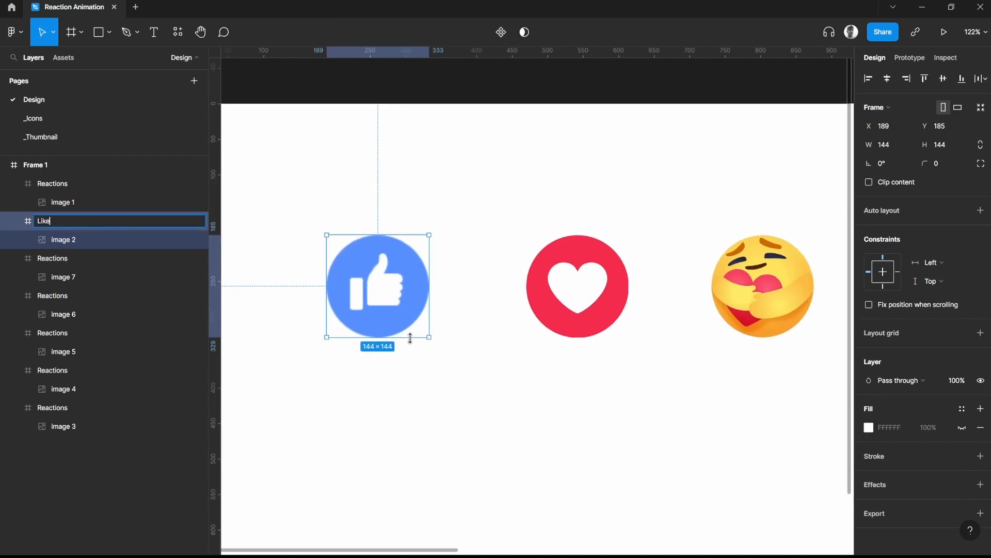
{"action": "key", "text": "Return"}
Rename the red heart reaction frame as Heart
{"action": "left_click", "coordinate": [564, 283]}
{"action": "key", "text": "ctrl+r"}
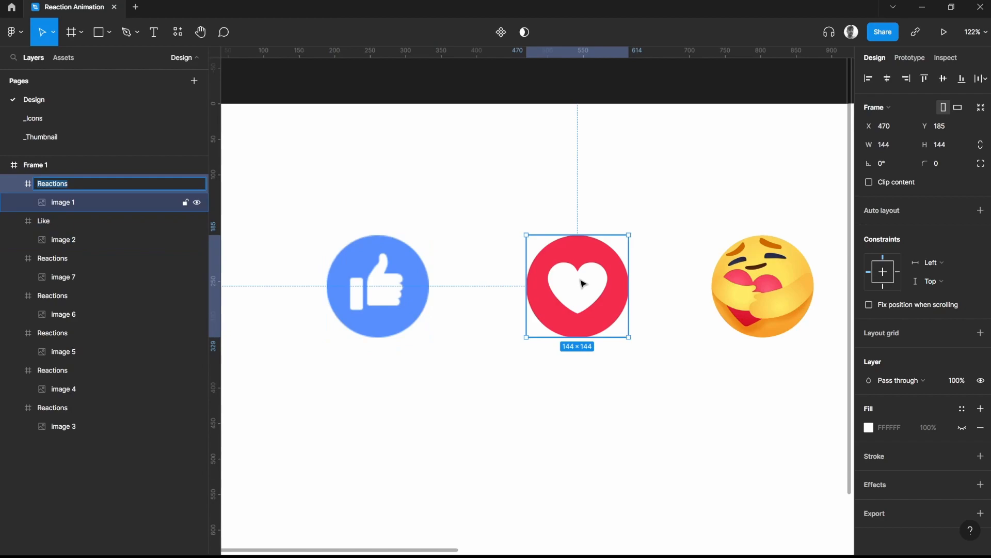
{"action": "type", "text": "Heart"}
{"action": "key", "text": "Return"}
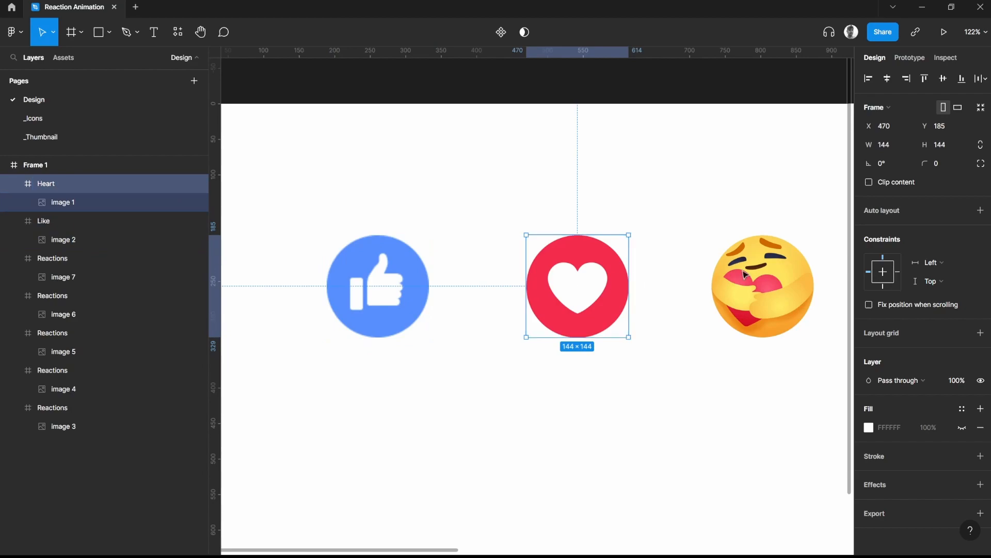
Rename the reaction frame with the emoji hugging a heart as Care
{"action": "left_click", "coordinate": [788, 284]}
{"action": "key", "text": "ctrl+r"}
{"action": "type", "text": "C"}
{"action": "key", "text": "Return"}
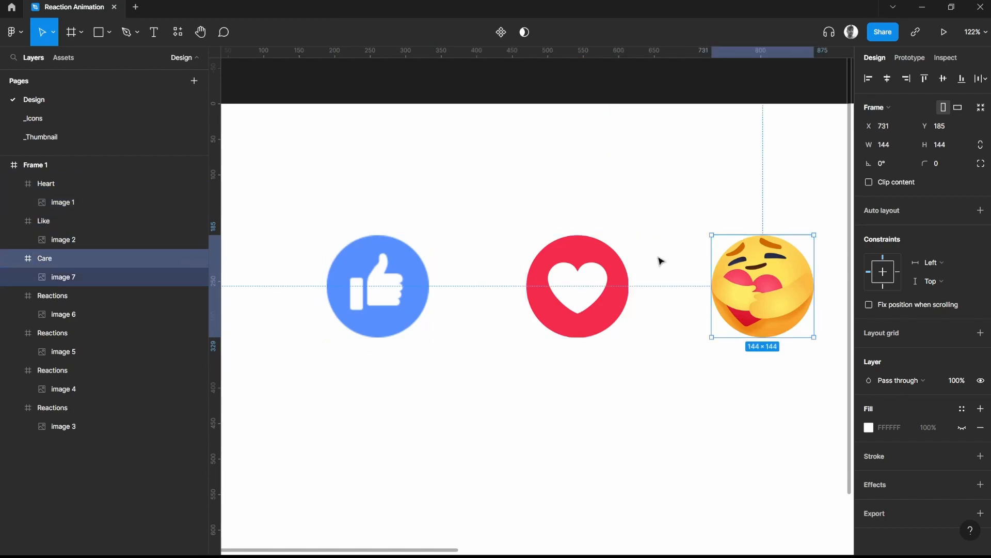
Rename the laughing emoji's reaction frame as Haha
{"action": "left_click", "coordinate": [789, 187]}
{"action": "scroll", "coordinate": [348, 265], "scroll_direction": "right", "scroll_amount": 10}
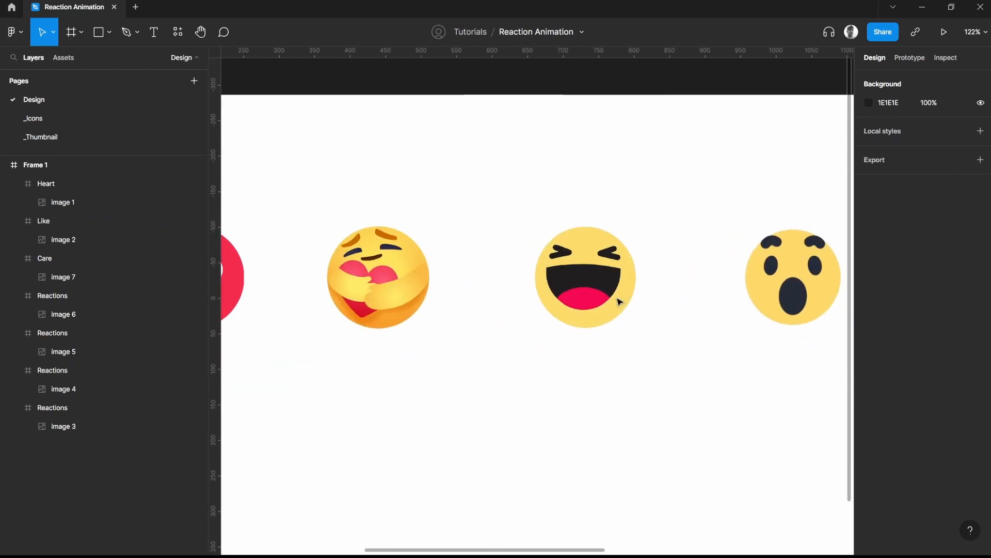
{"action": "left_click", "coordinate": [580, 295]}
{"action": "key", "text": "ctrl+r"}
{"action": "type", "text": "Haha"}
{"action": "key", "text": "Return"}
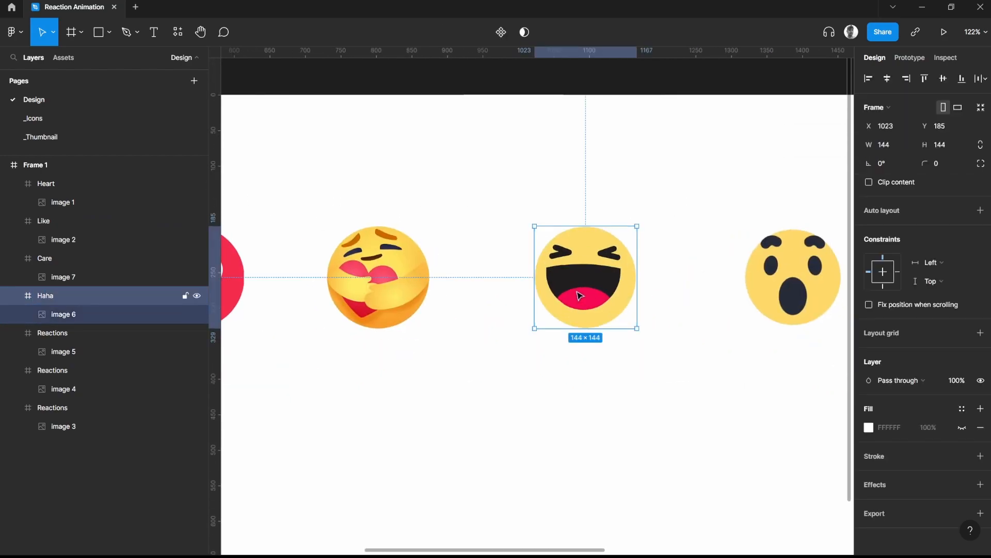
Rename the surprised, open-mouthed emoji's reaction frame as Wow
{"action": "left_click", "coordinate": [767, 288]}
{"action": "key", "text": "ctrl+r"}
{"action": "type", "text": "Wow"}
{"action": "key", "text": "Return"}
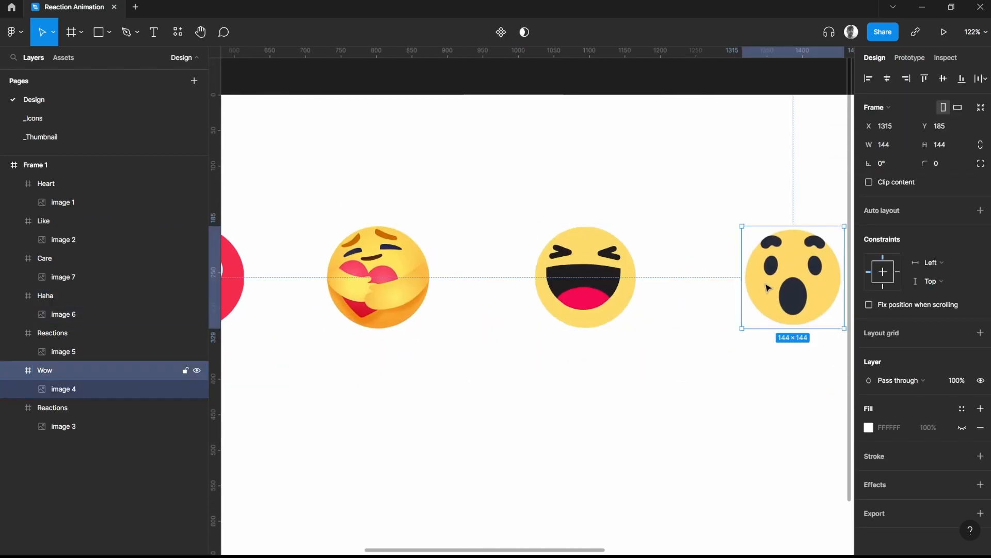
Rename the reaction frame of the crying emoji with the tear as Sad
{"action": "left_click", "coordinate": [689, 212]}
{"action": "left_click_drag", "start_coordinate": [689, 213], "coordinate": [663, 230]}
{"action": "scroll", "coordinate": [663, 229], "scroll_direction": "right", "scroll_amount": 10}
{"action": "left_click", "coordinate": [656, 331]}
{"action": "key", "text": "ctrl+r"}
{"action": "type", "text": "Sad"}
{"action": "key", "text": "Return"}
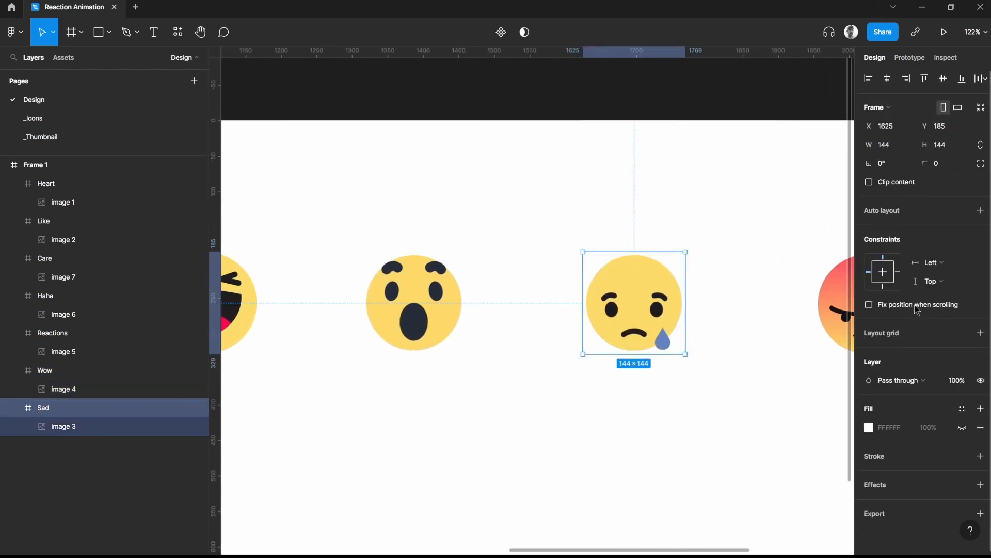
Rename the red frowning emoji's reaction frame as Angry
{"action": "left_click", "coordinate": [845, 307]}
{"action": "key", "text": "ctrl+r"}
{"action": "type", "text": "An"}
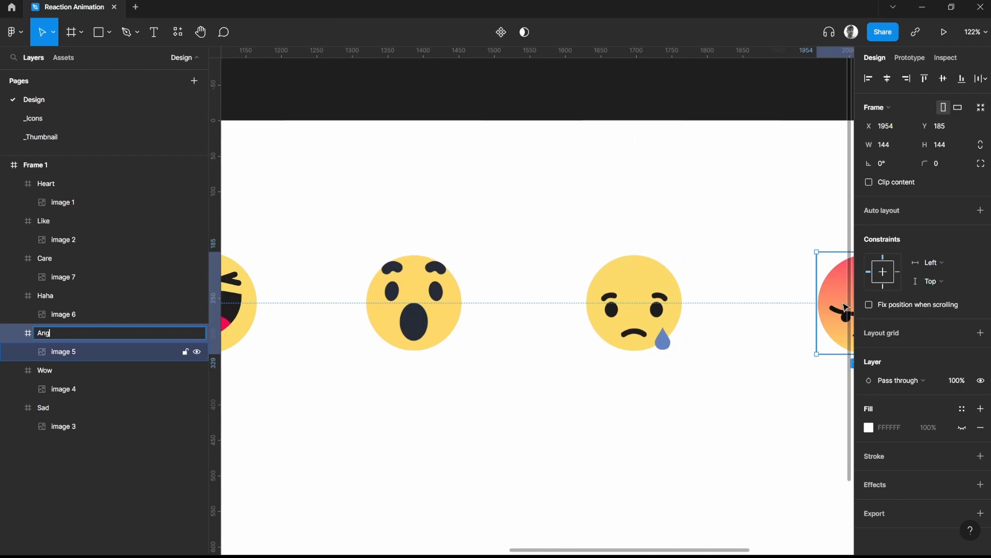
{"action": "type", "text": "gry"}
{"action": "key", "text": "Return"}
Inspect the Like frame up close together with the image layer nested inside it
{"action": "left_click", "coordinate": [644, 224]}
{"action": "scroll", "coordinate": [640, 214], "scroll_direction": "down", "scroll_amount": 3}
{"action": "left_click_drag", "start_coordinate": [467, 209], "coordinate": [854, 207]}
{"action": "left_click_drag", "start_coordinate": [308, 234], "coordinate": [483, 240]}
{"action": "left_click", "coordinate": [431, 285], "text": "ctrl"}
{"action": "scroll", "coordinate": [431, 285], "scroll_direction": "up", "scroll_amount": 5}
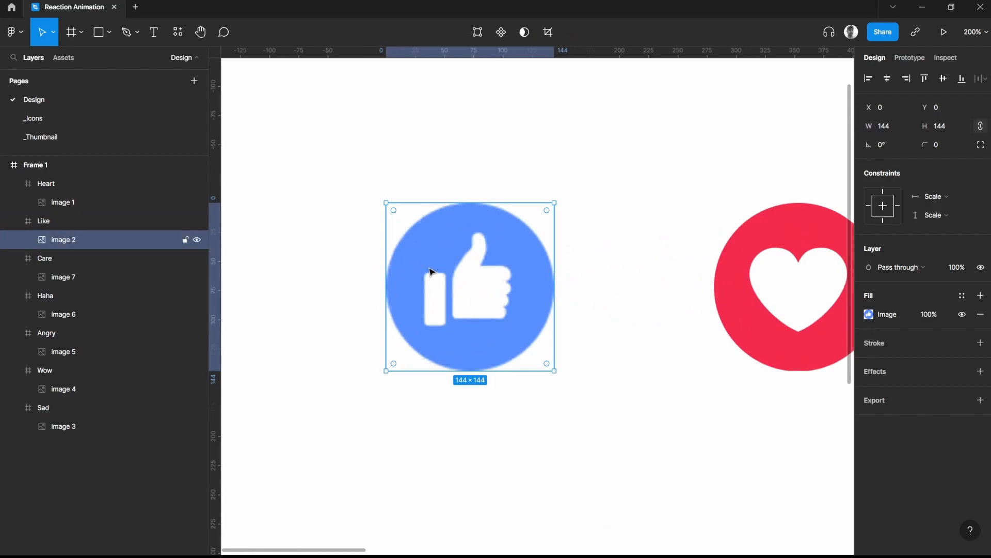
{"action": "left_click", "coordinate": [63, 226]}
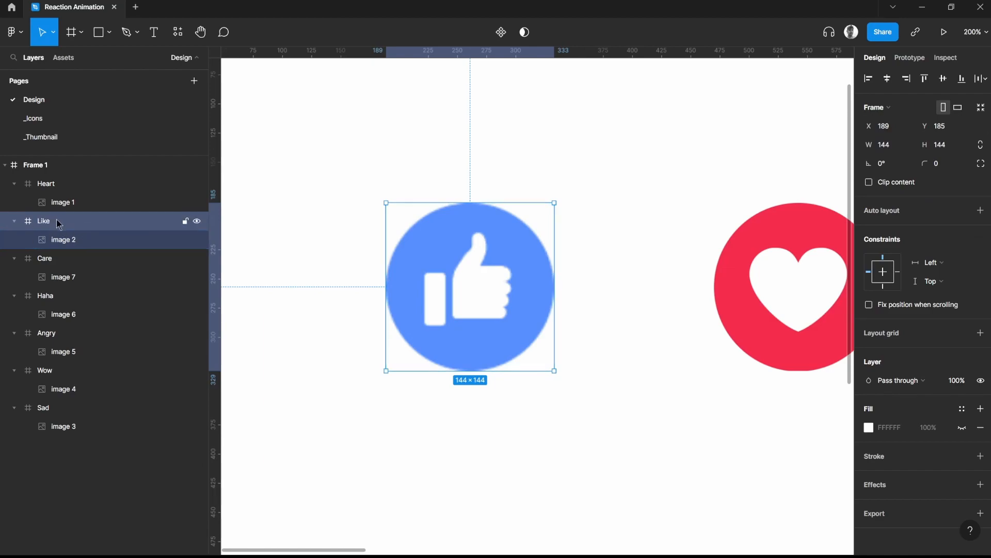
{"action": "left_click", "coordinate": [69, 240]}
{"action": "left_click", "coordinate": [47, 222]}
{"action": "left_click", "coordinate": [803, 279]}
{"action": "left_click", "coordinate": [508, 261]}
{"action": "left_click", "coordinate": [616, 226]}
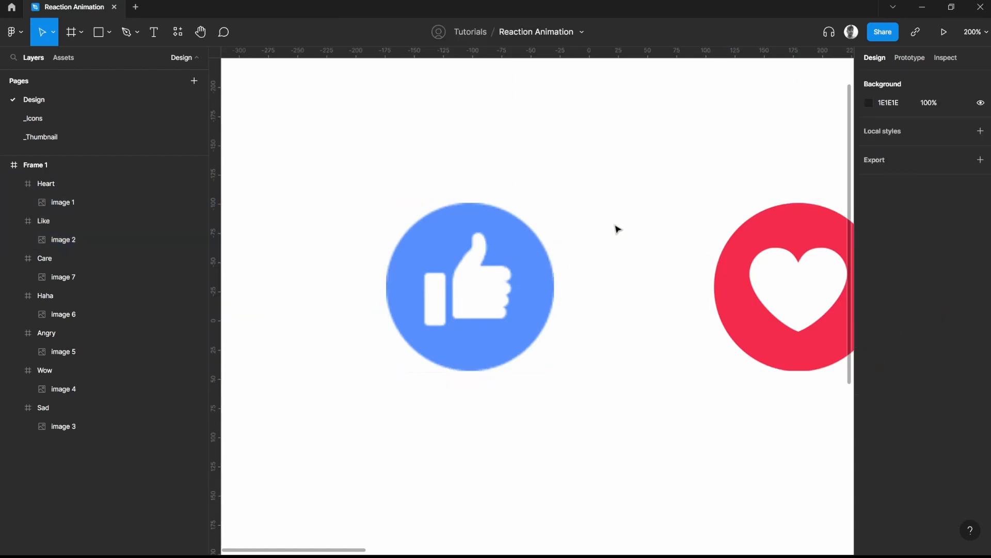
Review the whole row of renamed reaction frames, from Like through Angry
{"action": "scroll", "coordinate": [615, 221], "scroll_direction": "down", "scroll_amount": 3}
{"action": "left_click_drag", "start_coordinate": [714, 328], "coordinate": [470, 251]}
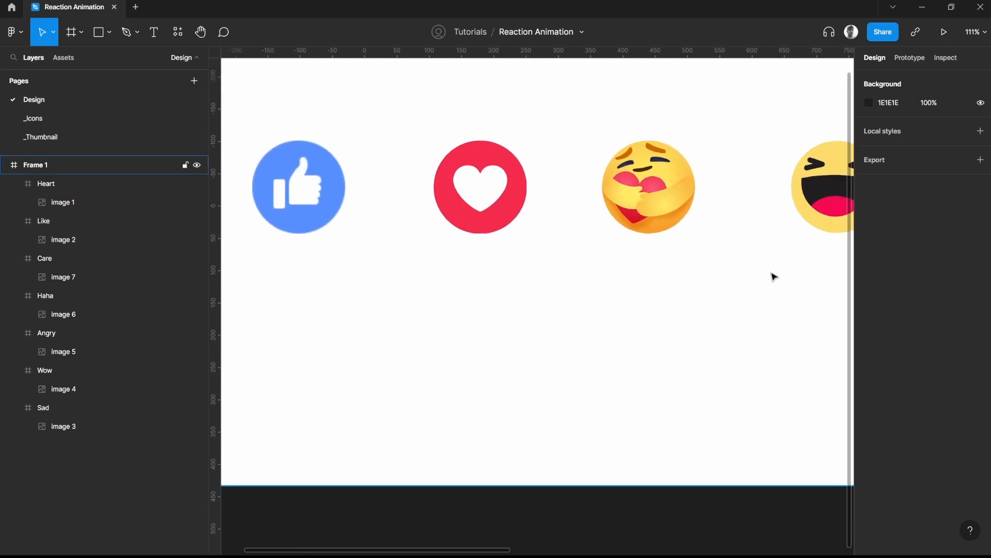
{"action": "scroll", "coordinate": [749, 277], "scroll_direction": "down", "scroll_amount": 5}
{"action": "left_click", "coordinate": [316, 278]}
{"action": "left_click", "coordinate": [316, 279]}
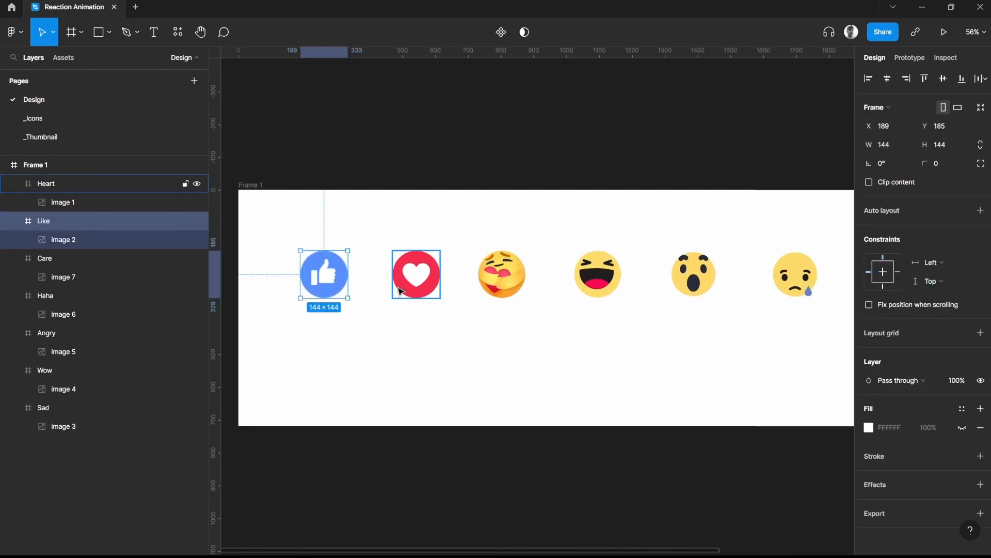
{"action": "left_click", "coordinate": [384, 288]}
{"action": "left_click", "coordinate": [331, 282]}
{"action": "left_click_drag", "start_coordinate": [337, 223], "coordinate": [352, 206]}
{"action": "scroll", "coordinate": [649, 220], "scroll_direction": "up", "scroll_amount": 1}
{"action": "left_click", "coordinate": [455, 203]}
{"action": "scroll", "coordinate": [455, 203], "scroll_direction": "down", "scroll_amount": 2}
{"action": "left_click_drag", "start_coordinate": [275, 199], "coordinate": [733, 290]}
{"action": "left_click", "coordinate": [450, 196]}
{"action": "left_click_drag", "start_coordinate": [364, 217], "coordinate": [383, 212]}
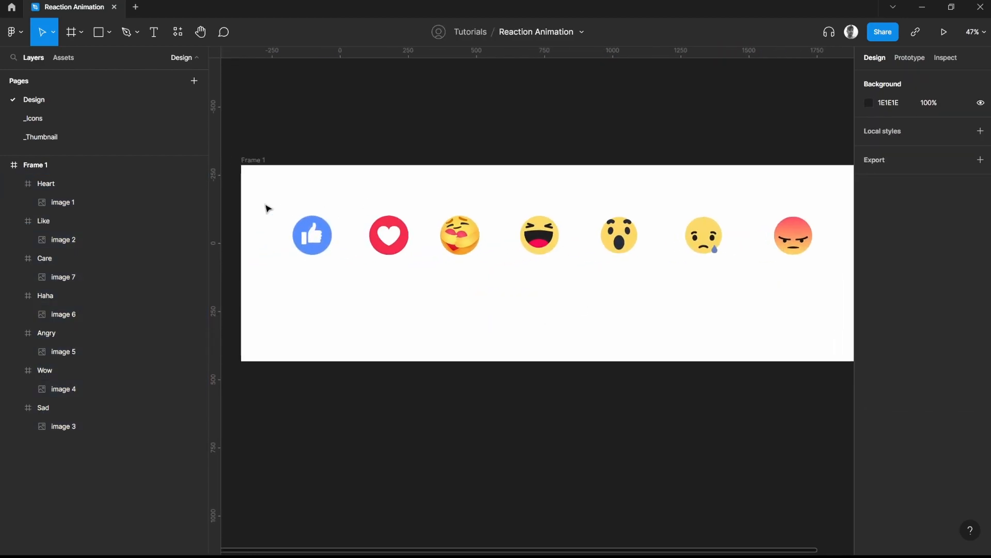
Convert all seven reaction frames into separate components at once with Create multiple components
{"action": "left_click_drag", "start_coordinate": [268, 208], "coordinate": [804, 277]}
{"action": "left_click", "coordinate": [499, 33]}
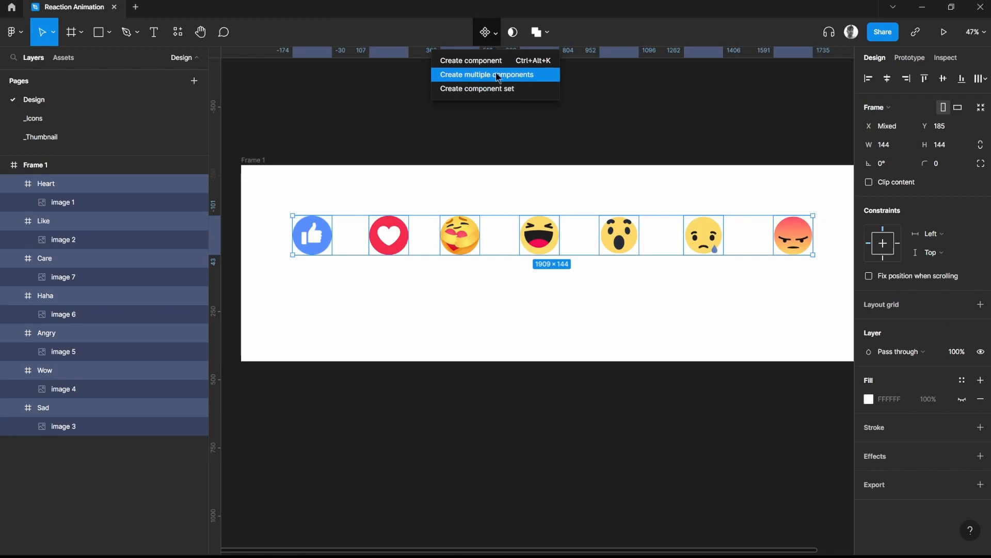
{"action": "left_click", "coordinate": [489, 75]}
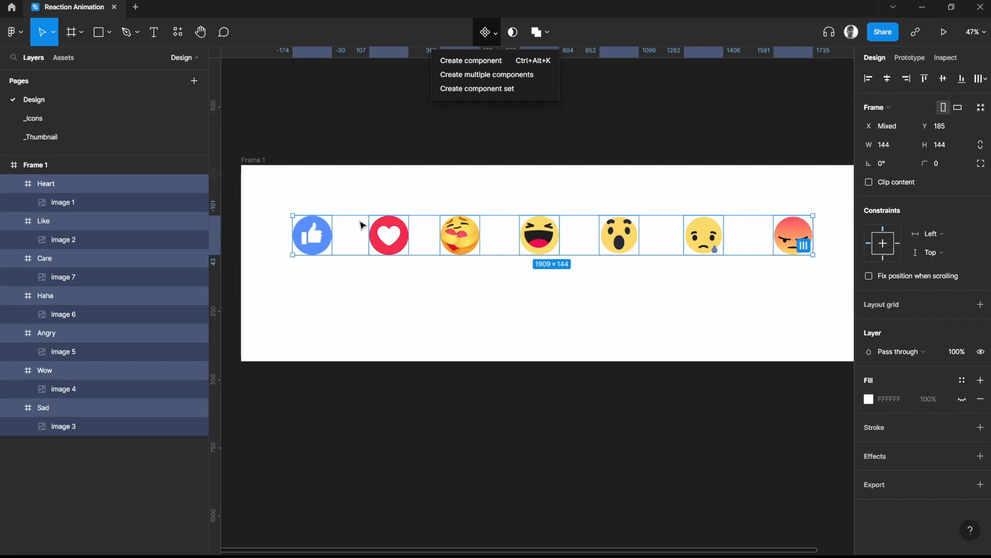
{"action": "left_click", "coordinate": [498, 78]}
{"action": "left_click", "coordinate": [354, 288]}
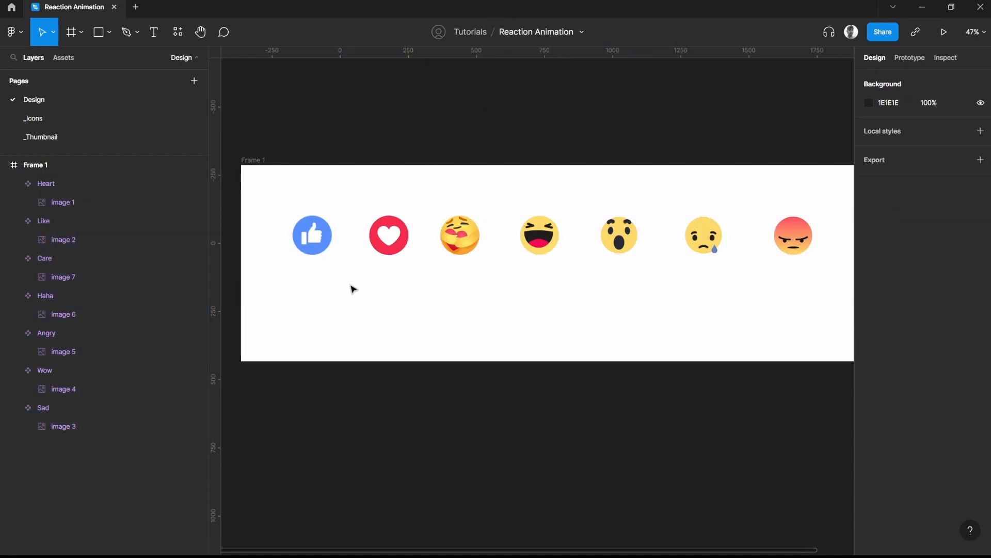
{"action": "left_click", "coordinate": [312, 235]}
{"action": "scroll", "coordinate": [309, 255], "scroll_direction": "up", "scroll_amount": 5}
{"action": "scroll", "coordinate": [478, 277], "scroll_direction": "up", "scroll_amount": 2}
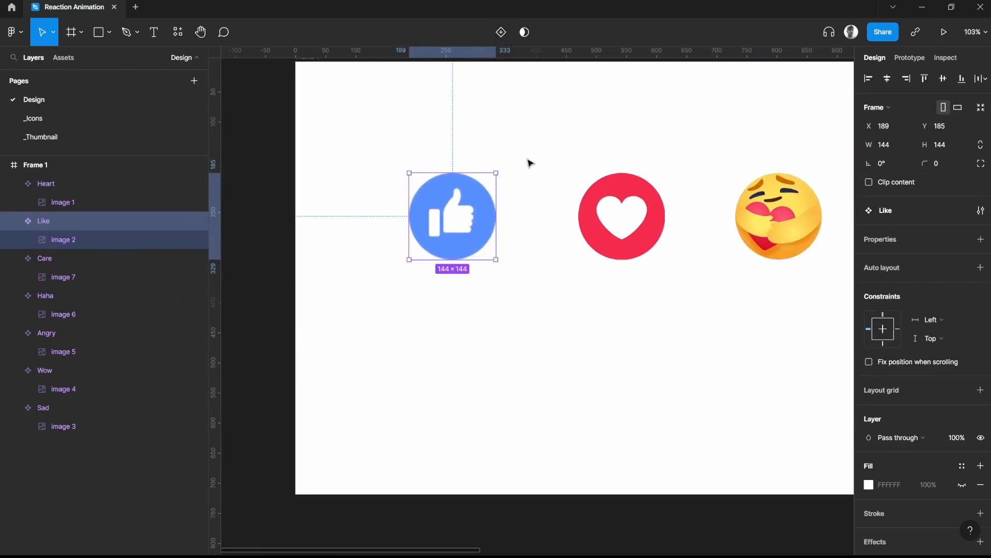
{"action": "scroll", "coordinate": [511, 245], "scroll_direction": "up", "scroll_amount": 2}
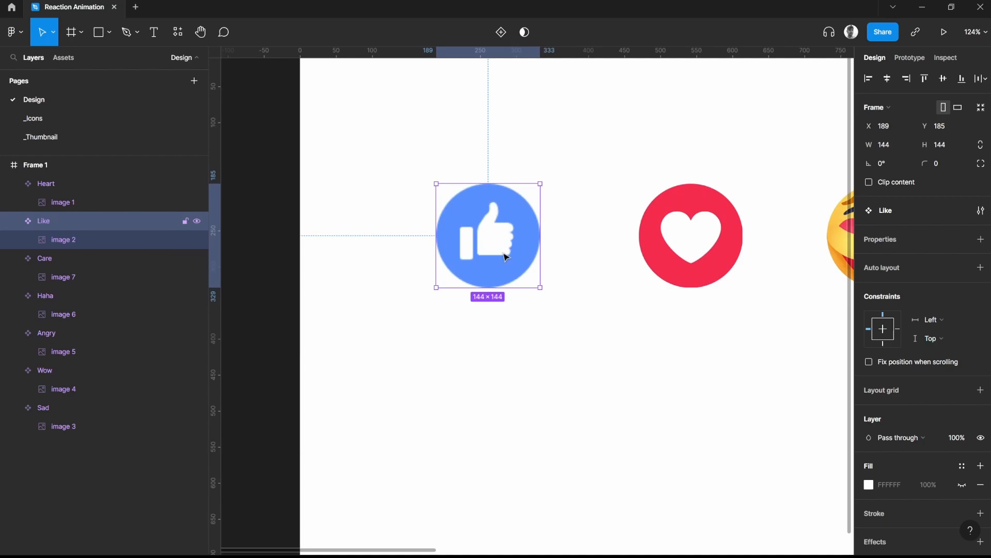
{"action": "left_click", "coordinate": [518, 150]}
{"action": "left_click", "coordinate": [487, 218]}
{"action": "left_click", "coordinate": [503, 33]}
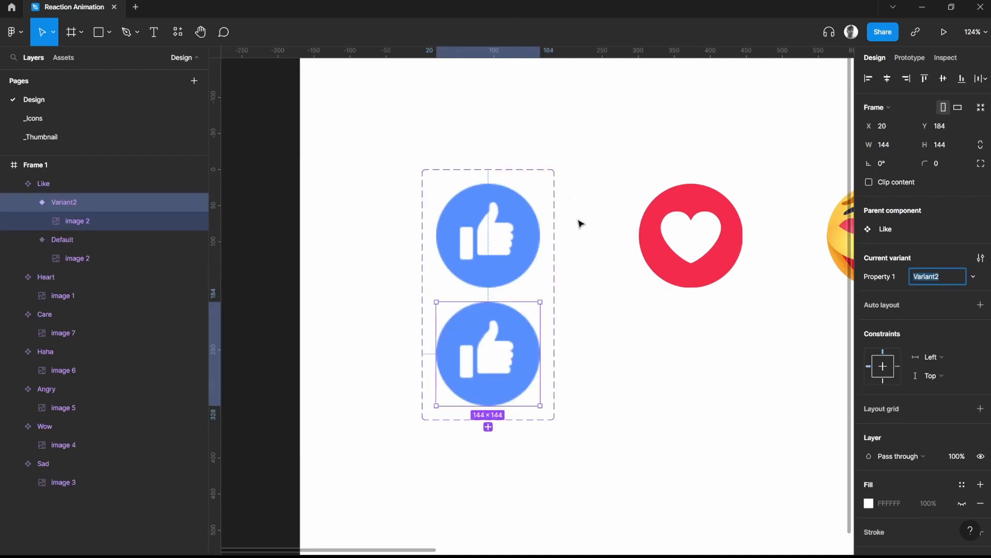
{"action": "key", "text": "ctrl+z"}
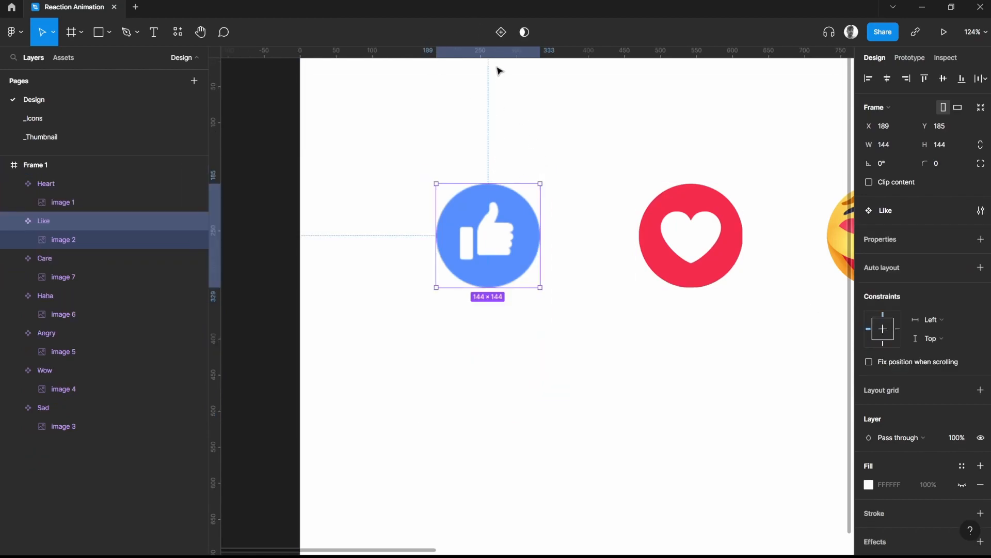
Add a second variant to the Like component
{"action": "left_click", "coordinate": [520, 133]}
{"action": "left_click", "coordinate": [490, 212]}
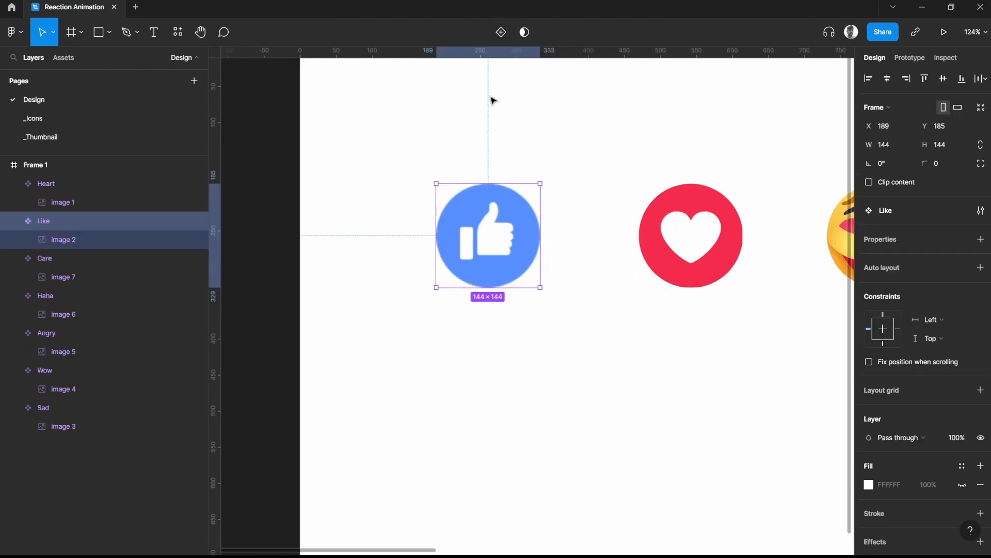
{"action": "left_click", "coordinate": [503, 39]}
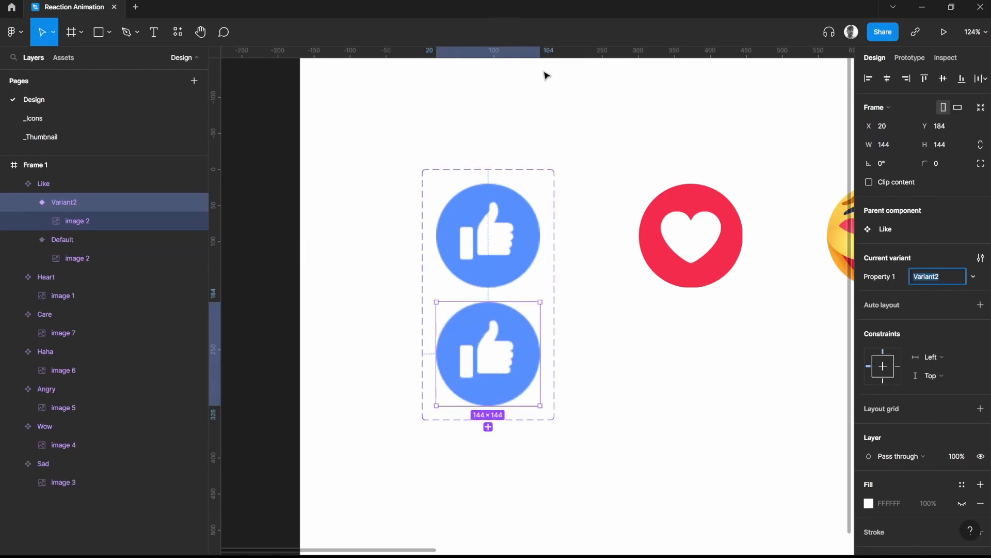
Rename the Like component set's variant property to Type
{"action": "left_click", "coordinate": [519, 172]}
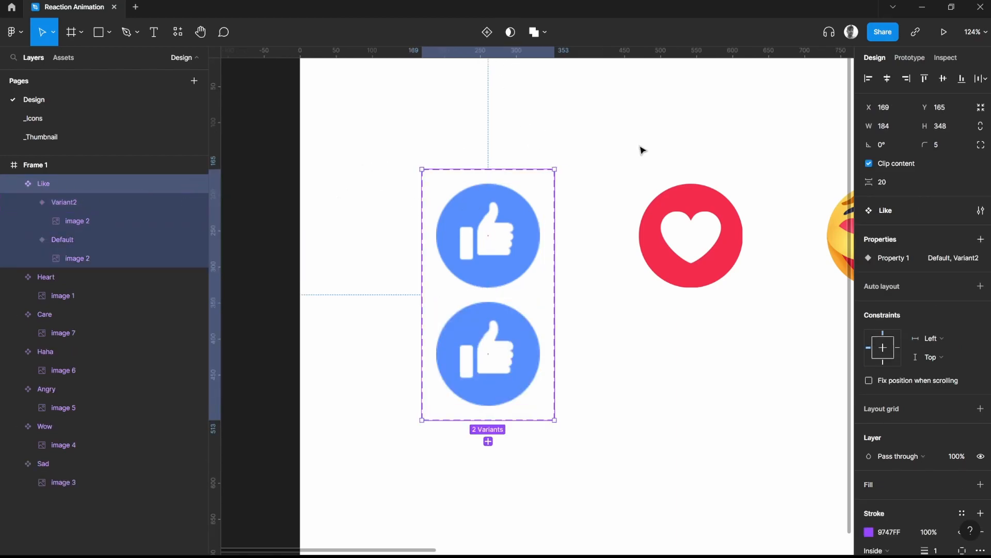
{"action": "double_click", "coordinate": [893, 260]}
{"action": "type", "text": "Type"}
{"action": "key", "text": "Return"}
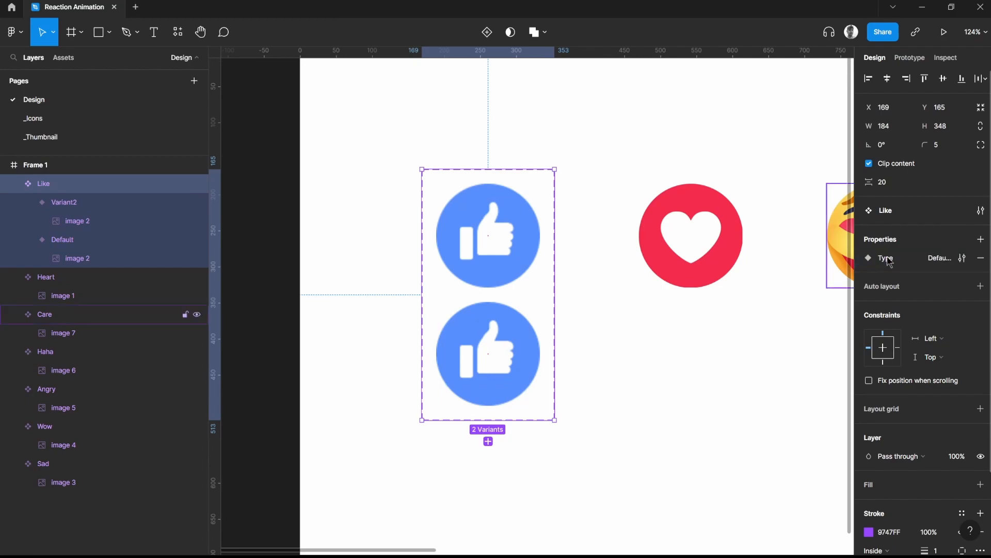
{"action": "left_click", "coordinate": [646, 162]}
Name the second Like variant, the lower thumb, Hover
{"action": "double_click", "coordinate": [509, 238]}
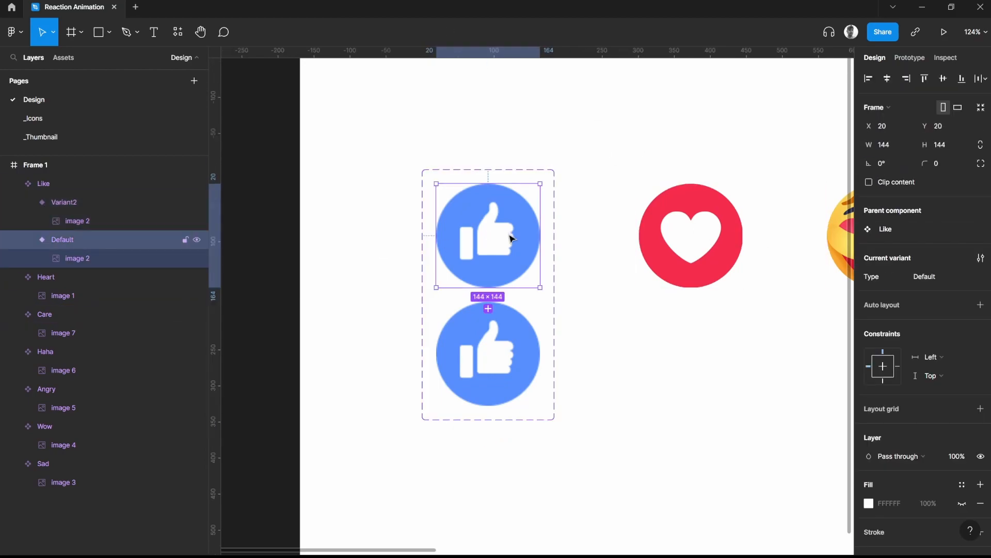
{"action": "left_click_drag", "start_coordinate": [577, 328], "coordinate": [533, 305]}
{"action": "left_click_drag", "start_coordinate": [521, 184], "coordinate": [557, 173]}
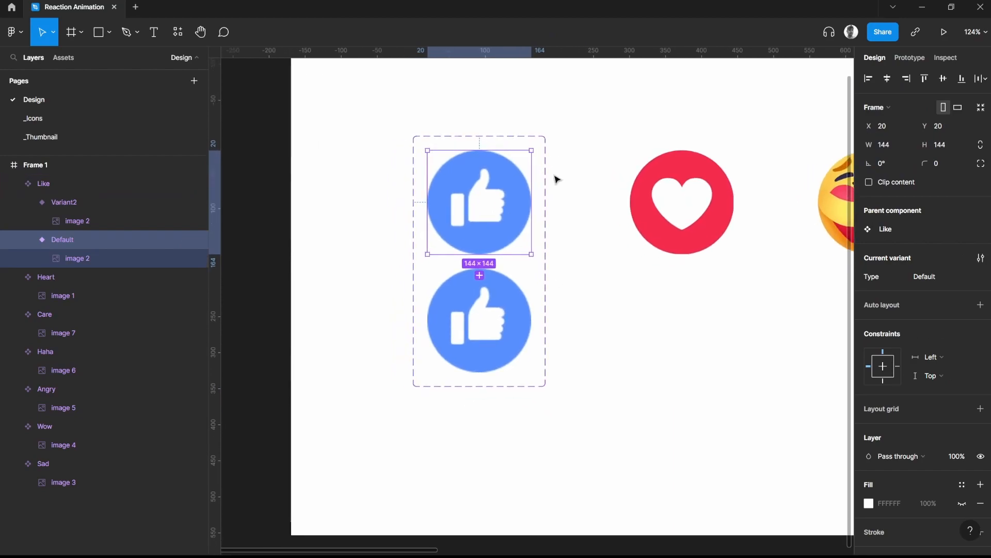
{"action": "left_click", "coordinate": [491, 294]}
{"action": "left_click", "coordinate": [444, 190]}
{"action": "left_click", "coordinate": [515, 323]}
{"action": "left_click", "coordinate": [922, 277]}
{"action": "type", "text": "H"}
{"action": "key", "text": "Return"}
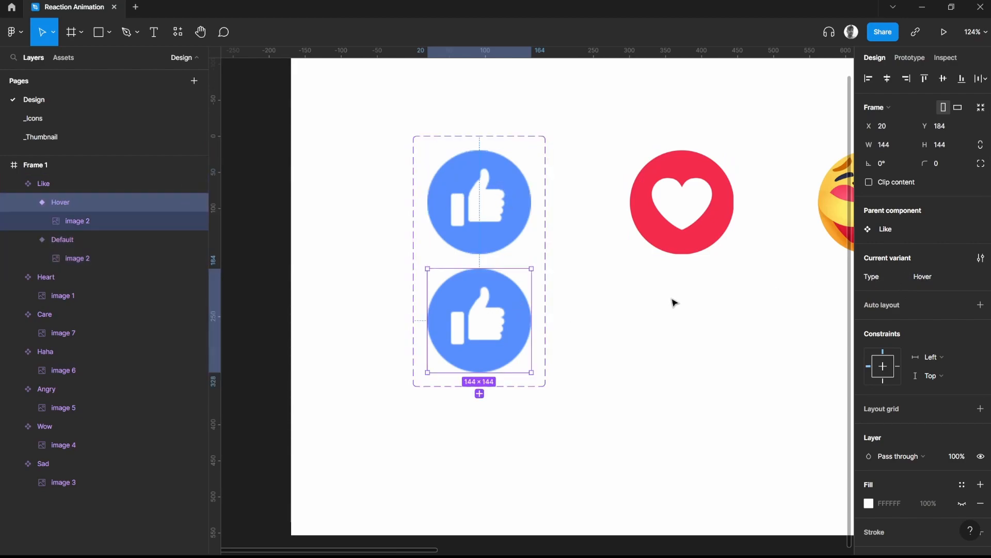
Scale the image inside the Like component's Hover variant from its centre to 202 × 202
{"action": "double_click", "coordinate": [502, 319]}
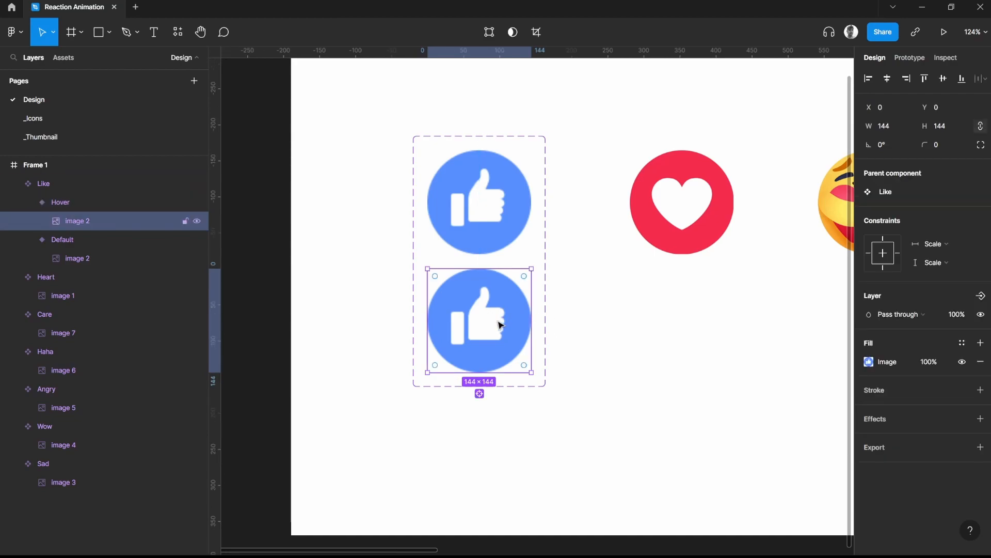
{"action": "key", "text": "k"}
{"action": "left_click_drag", "start_coordinate": [531, 269], "coordinate": [553, 260]}
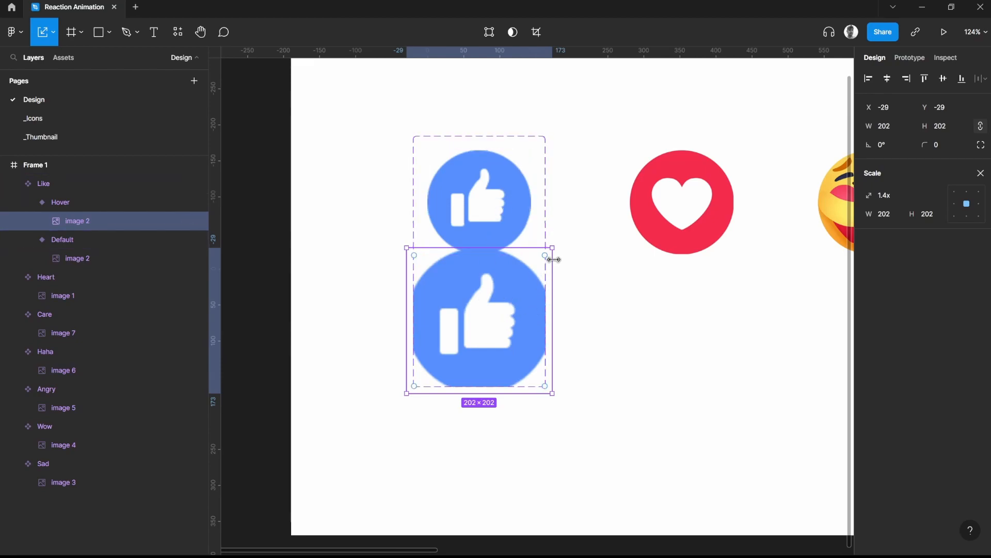
{"action": "key", "text": "v"}
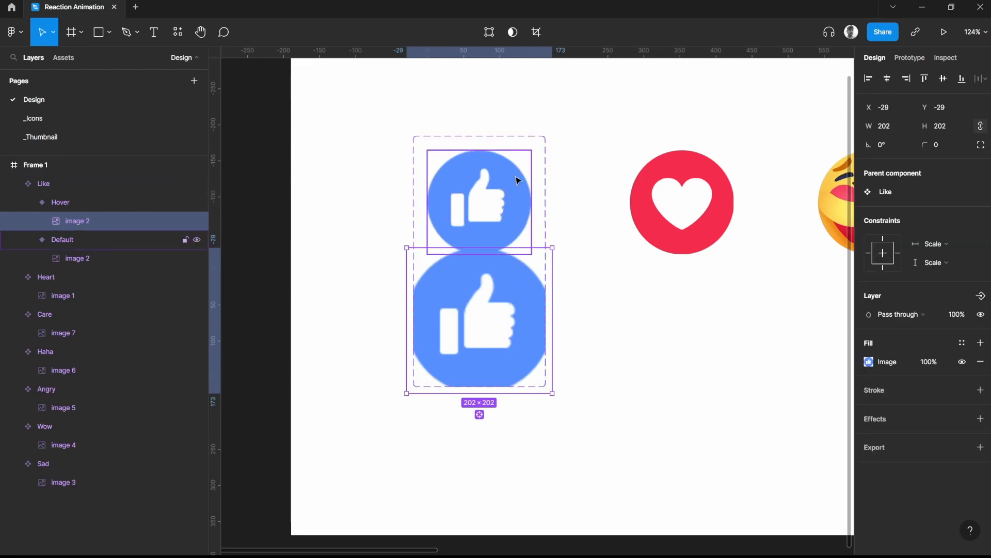
Turn off Clip content for the Like component set and move its Hover variant down to Y 244
{"action": "left_click", "coordinate": [548, 184]}
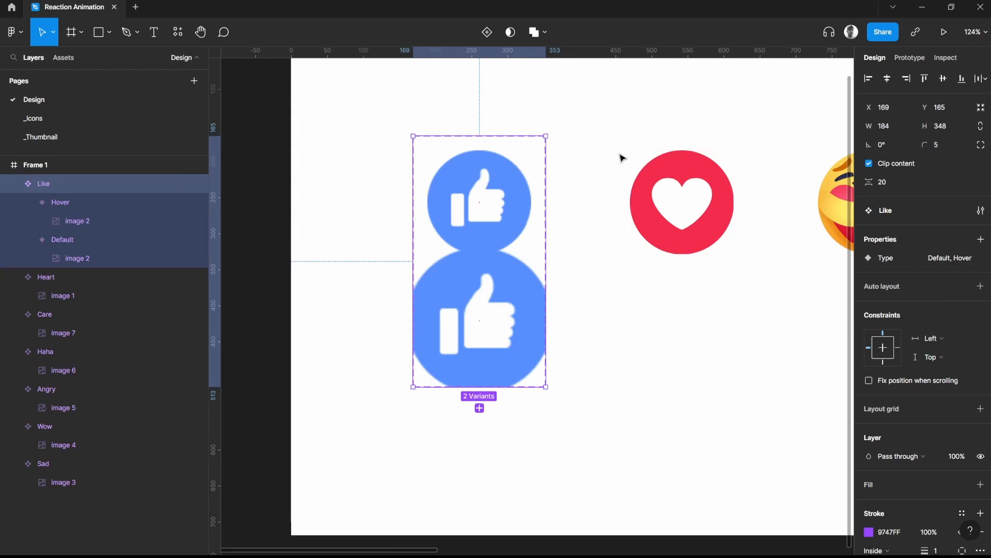
{"action": "left_click", "coordinate": [869, 163]}
{"action": "left_click", "coordinate": [613, 329]}
{"action": "left_click", "coordinate": [540, 243]}
{"action": "left_click_drag", "start_coordinate": [491, 243], "coordinate": [482, 280]}
{"action": "left_click", "coordinate": [572, 305]}
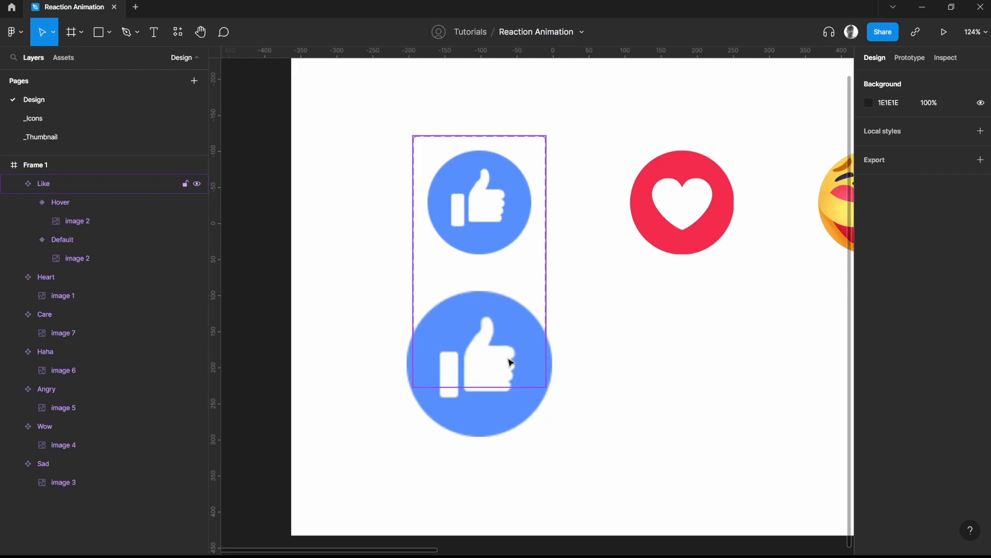
Scale the Like component's Hover image from its centre to 186 × 186
{"action": "left_click", "coordinate": [510, 362]}
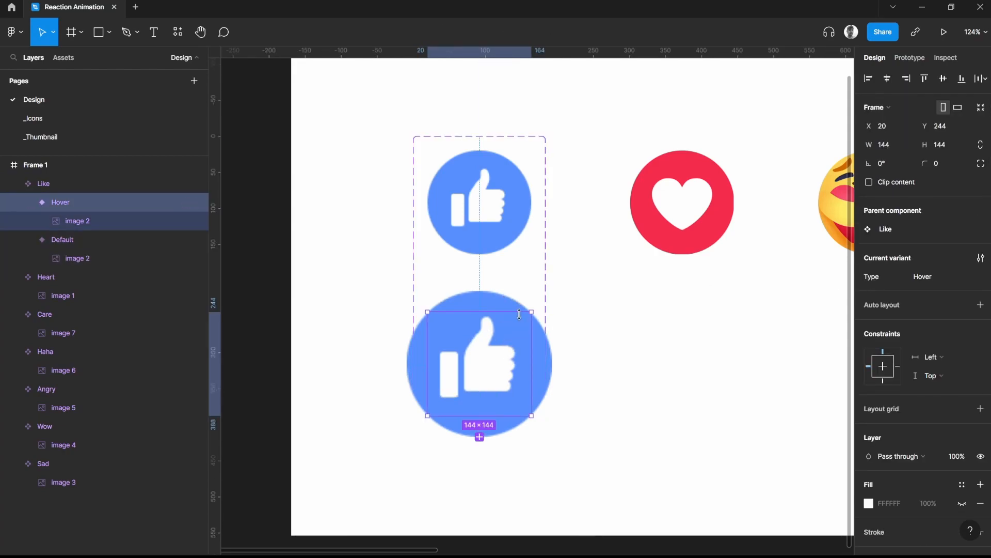
{"action": "double_click", "coordinate": [479, 350]}
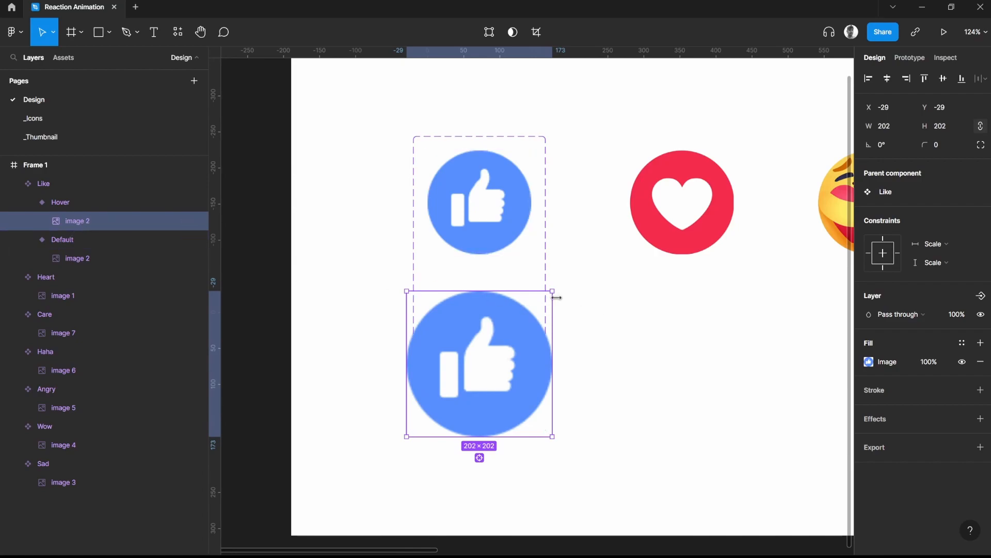
{"action": "key", "text": "k"}
{"action": "left_click_drag", "start_coordinate": [550, 289], "coordinate": [547, 309]}
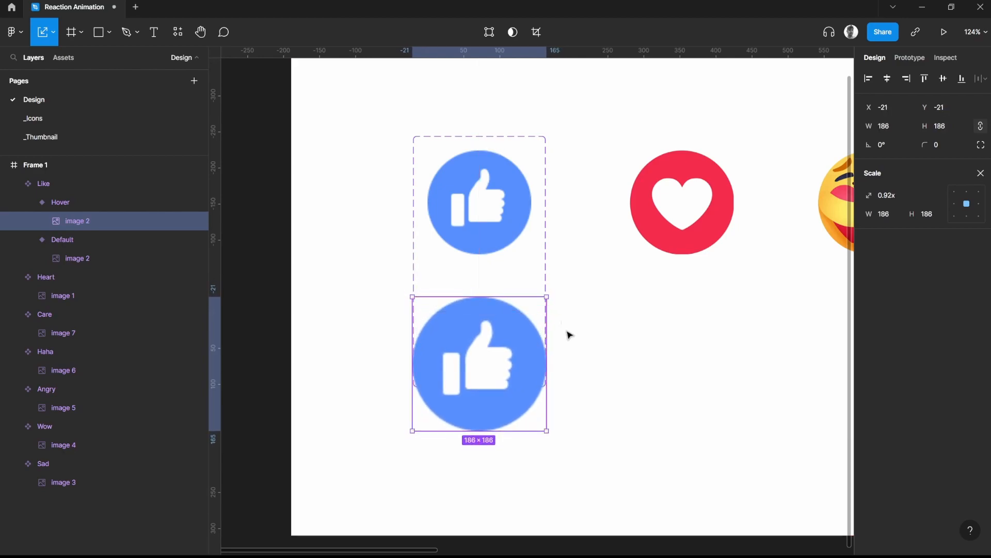
{"action": "left_click", "coordinate": [586, 348]}
Widen the Like component's Hover variant frame on both sides to 184, matching the component set's width
{"action": "left_click", "coordinate": [82, 203]}
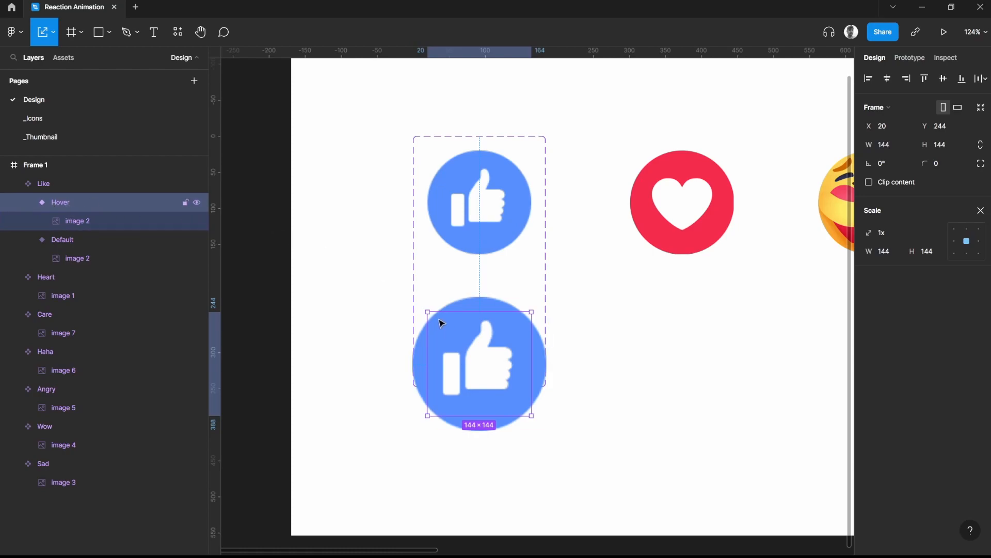
{"action": "key", "text": "v"}
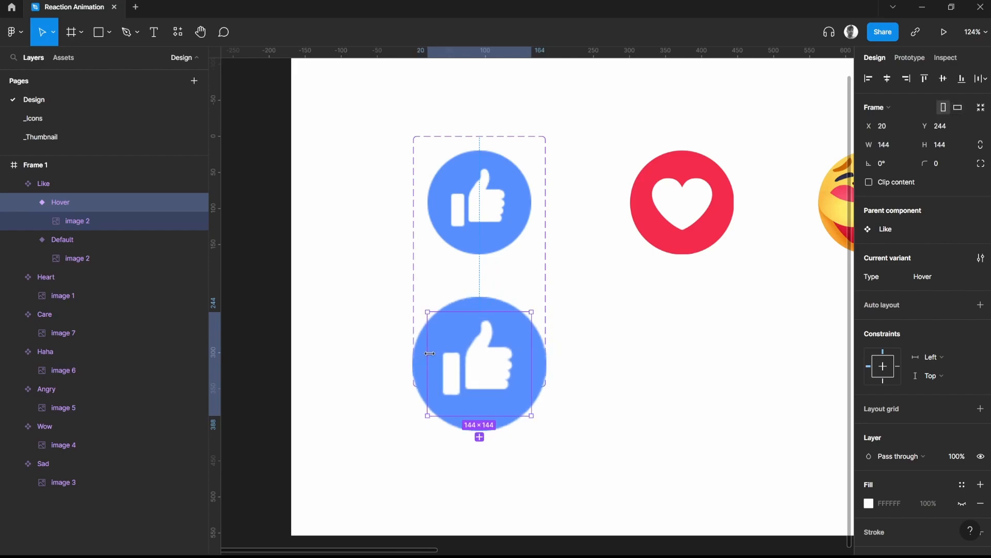
{"action": "mouse_move", "coordinate": [428, 351]}
{"action": "left_mouse_down"}
{"action": "mouse_move", "coordinate": [409, 351]}
{"action": "mouse_move", "coordinate": [418, 351]}
{"action": "left_mouse_up"}
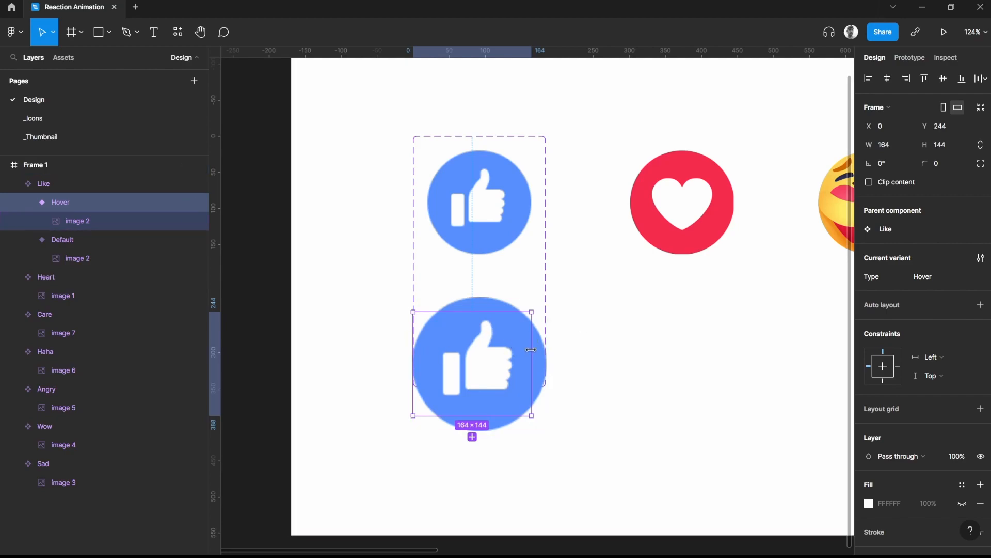
{"action": "left_click_drag", "start_coordinate": [530, 348], "coordinate": [545, 349]}
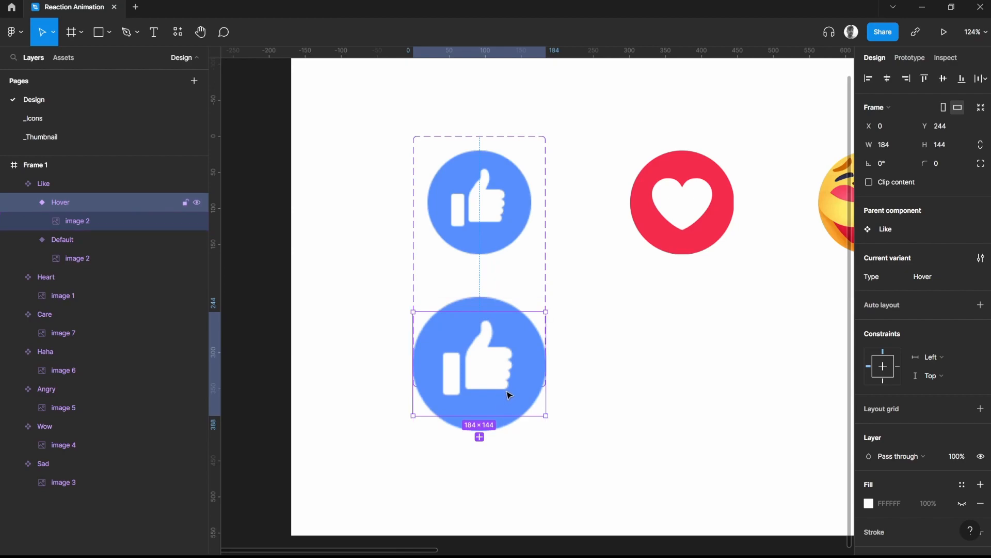
Move the Like image up inside the Hover variant to Y -42, aligning its lower edge with the variant frame
{"action": "left_click", "coordinate": [93, 222]}
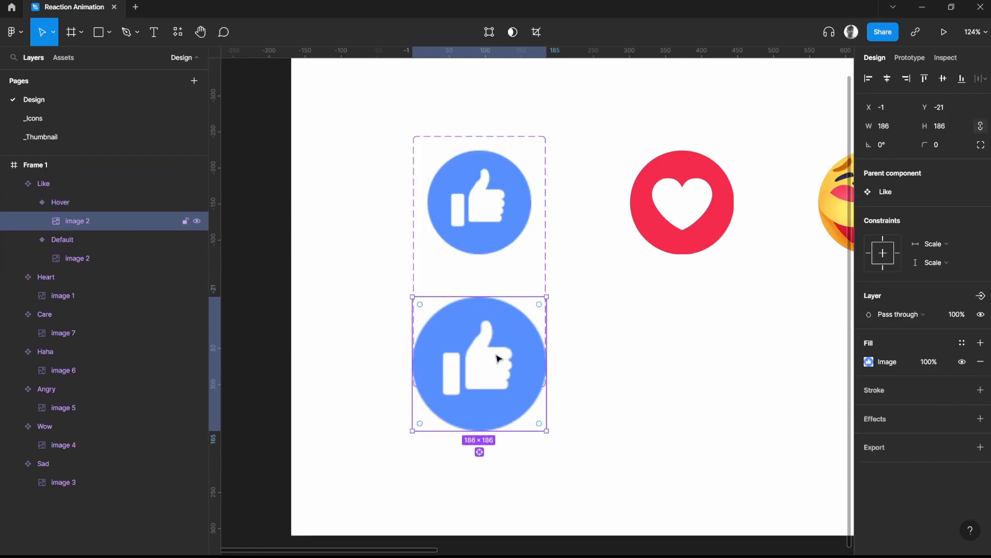
{"action": "left_click_drag", "start_coordinate": [497, 358], "coordinate": [494, 332]}
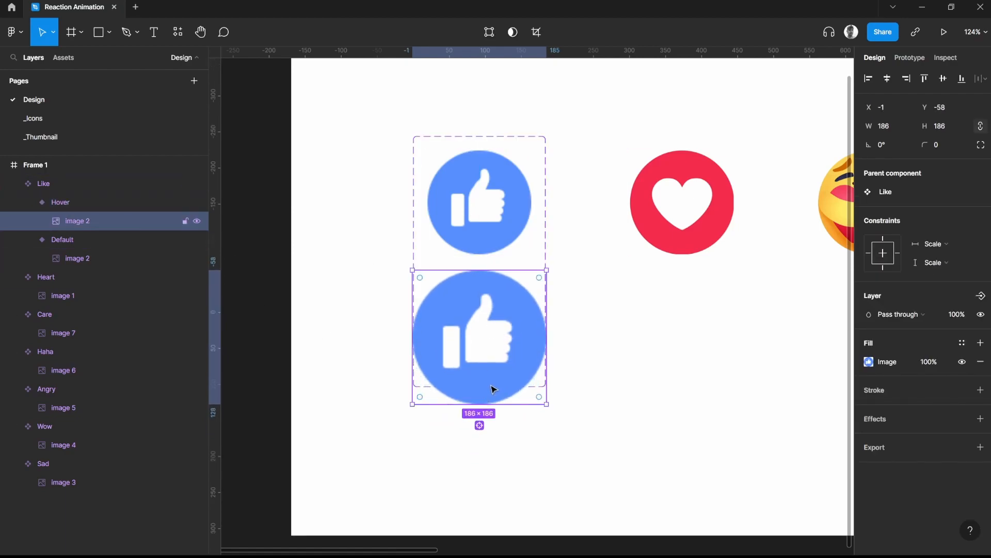
{"action": "left_click_drag", "start_coordinate": [494, 374], "coordinate": [494, 365]}
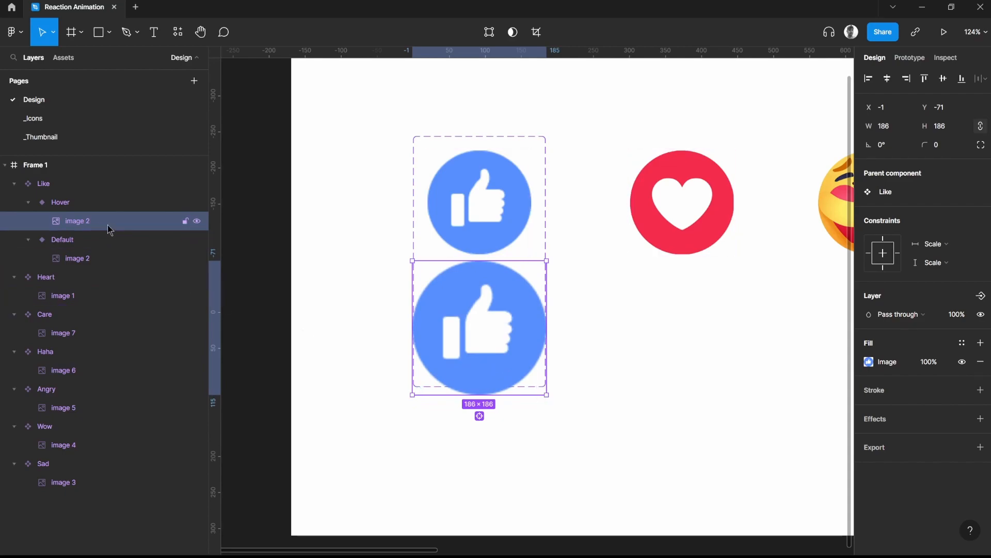
{"action": "left_click", "coordinate": [94, 201]}
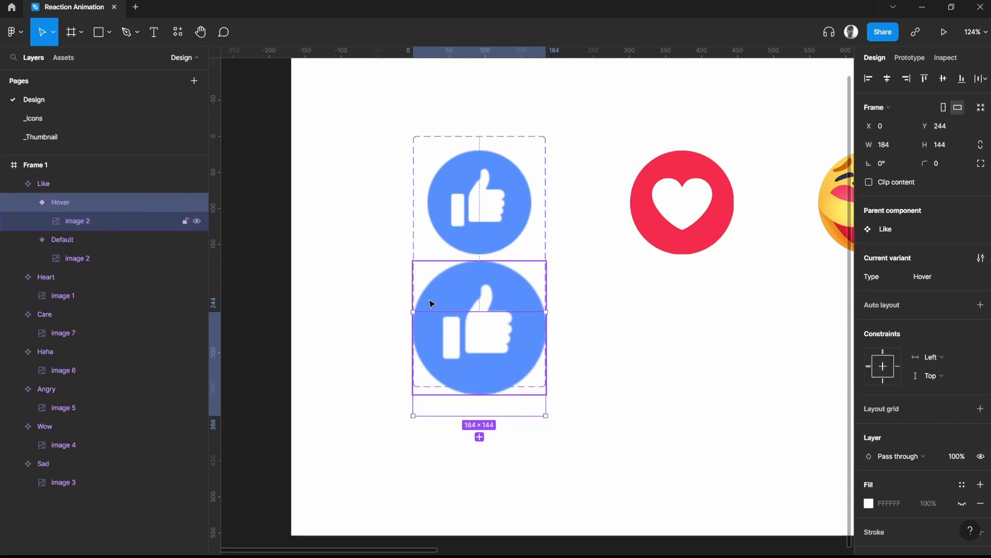
{"action": "left_click", "coordinate": [93, 223]}
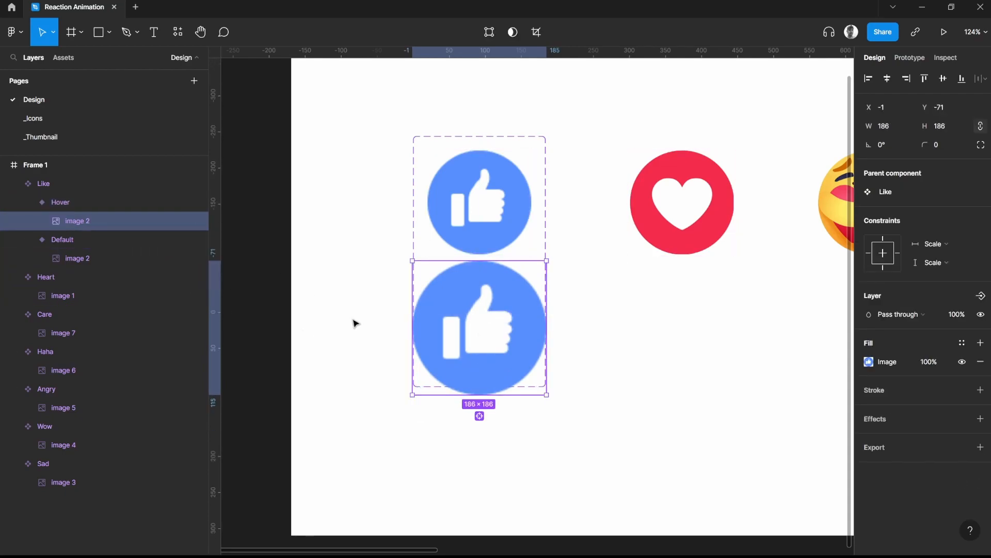
{"action": "left_click_drag", "start_coordinate": [491, 350], "coordinate": [491, 371]}
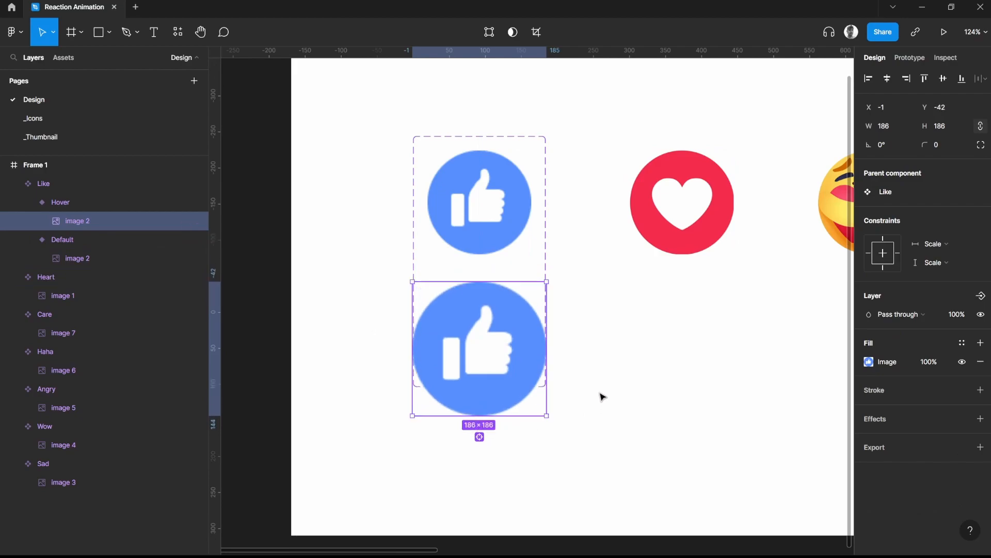
{"action": "left_click", "coordinate": [587, 376]}
Try cropping the Like component's Hover image from its upper edge to a height of 150
{"action": "double_click", "coordinate": [448, 313]}
{"action": "left_click_drag", "start_coordinate": [499, 283], "coordinate": [498, 307]}
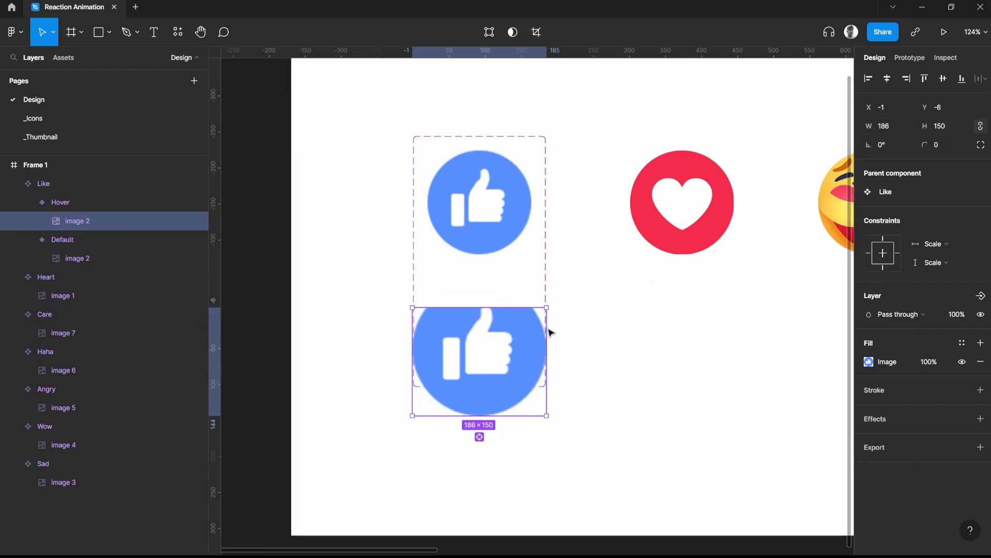
{"action": "left_click", "coordinate": [84, 201]}
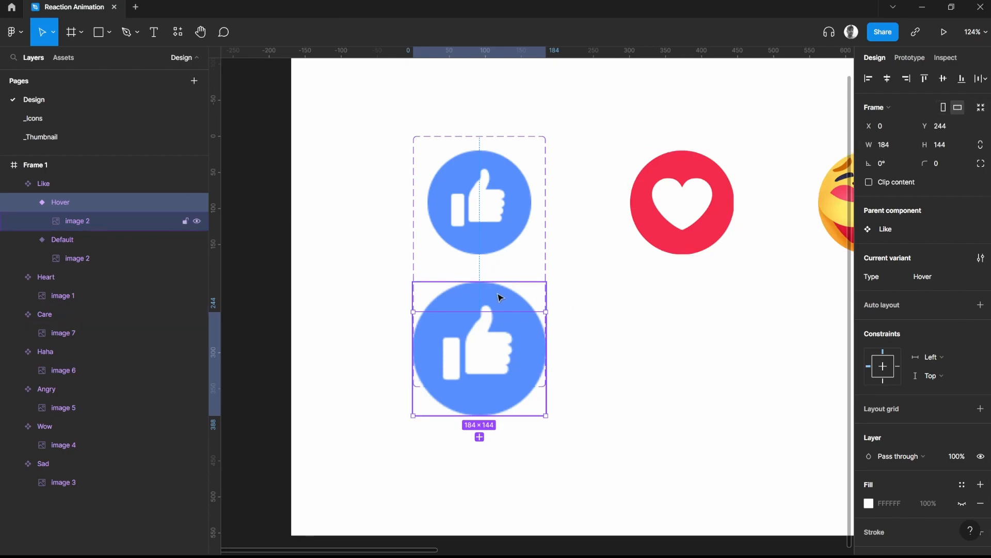
{"action": "left_click", "coordinate": [594, 348]}
Try Clip content on the Like component's Hover variant, then turn it off again
{"action": "left_click", "coordinate": [522, 340]}
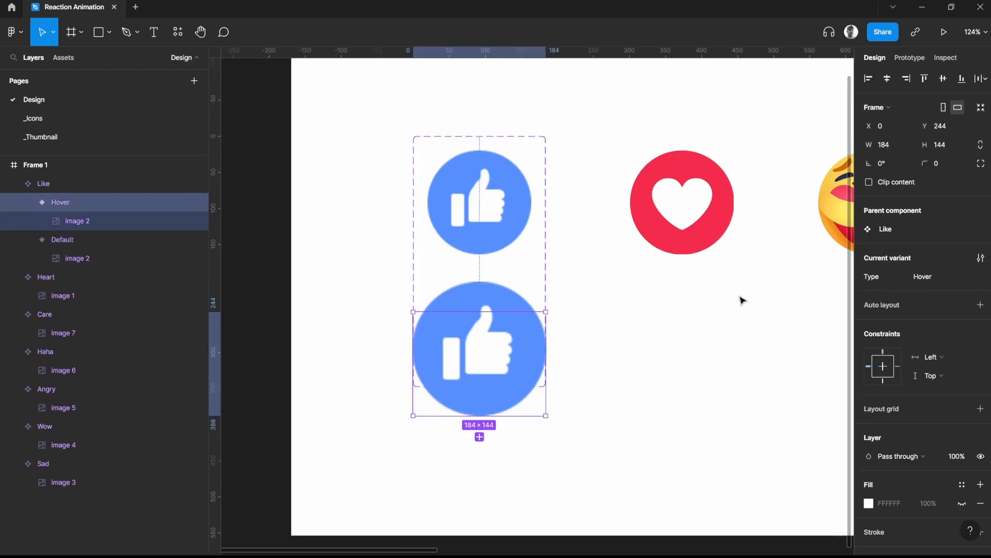
{"action": "left_click", "coordinate": [869, 183]}
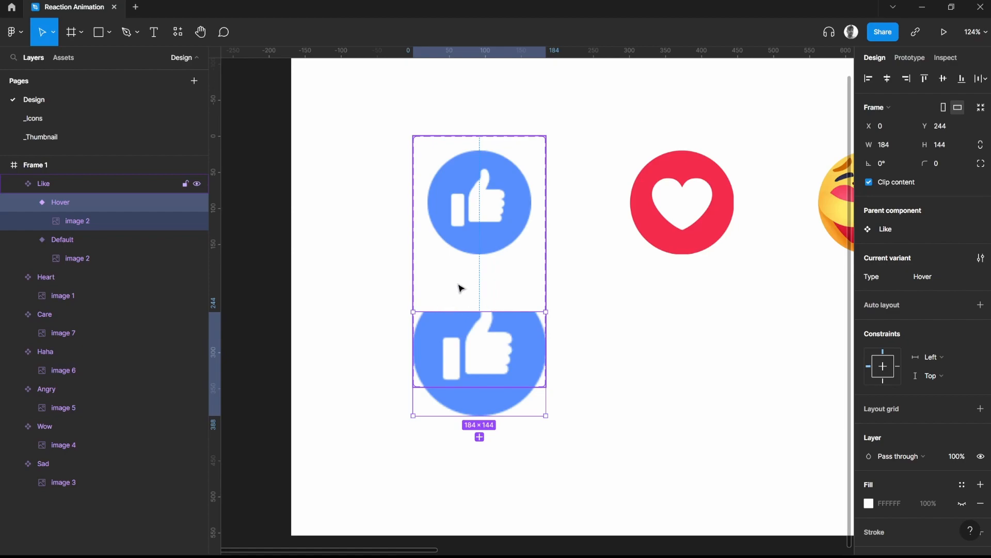
{"action": "left_click", "coordinate": [869, 182]}
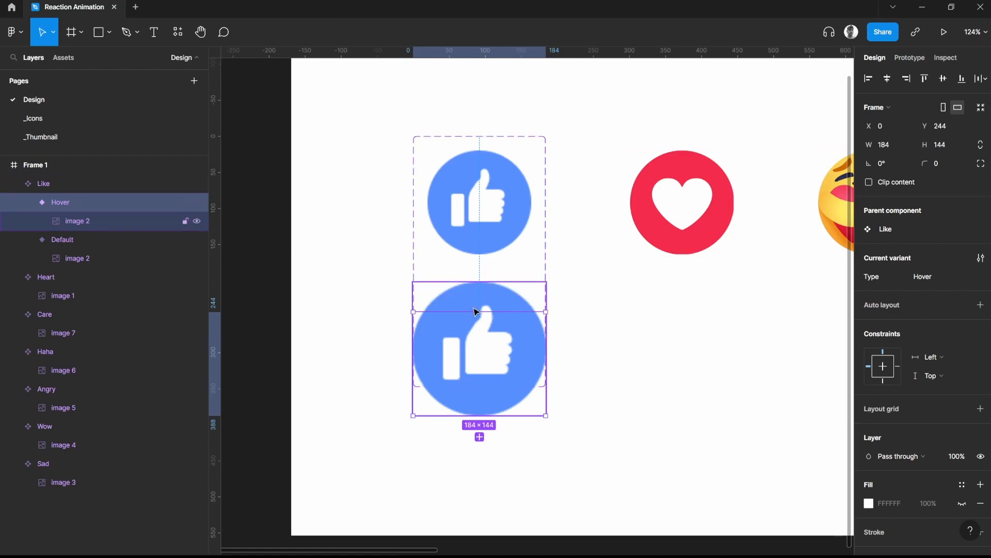
{"action": "left_click", "coordinate": [633, 351]}
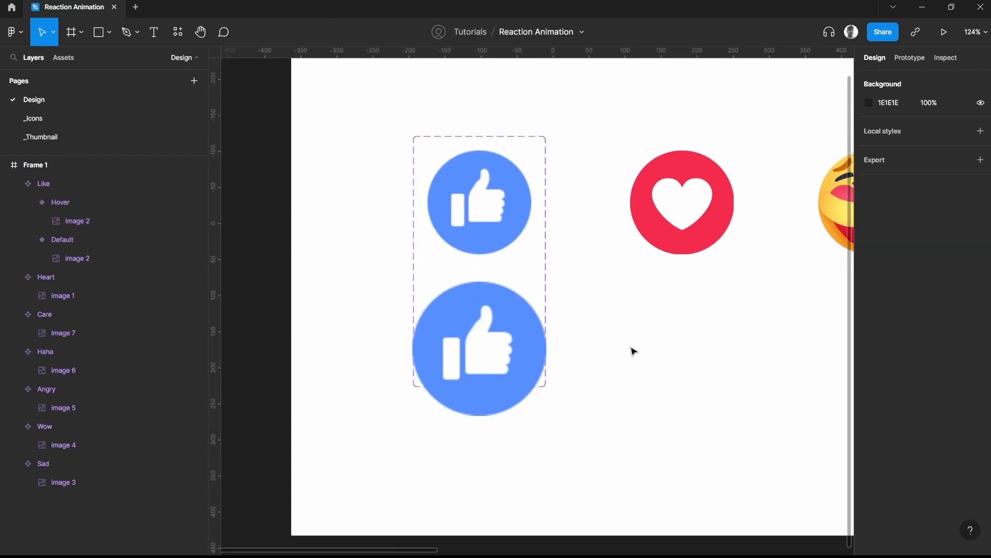
Add a second variant named Hover to the Heart component, using Type as the variant property
{"action": "left_click", "coordinate": [488, 205]}
{"action": "left_click", "coordinate": [570, 259]}
{"action": "scroll", "coordinate": [570, 258], "scroll_direction": "down", "scroll_amount": 5}
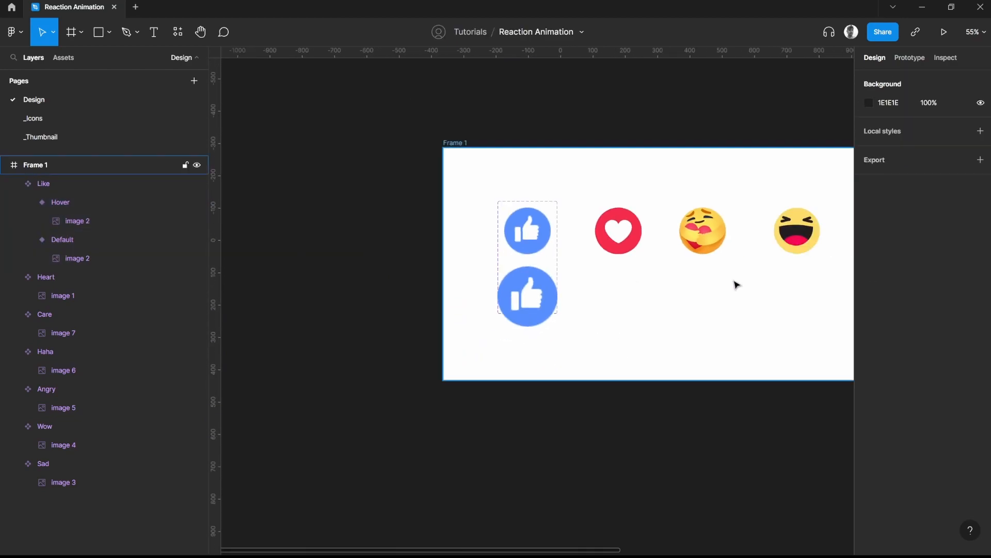
{"action": "scroll", "coordinate": [799, 276], "scroll_direction": "right", "scroll_amount": 5}
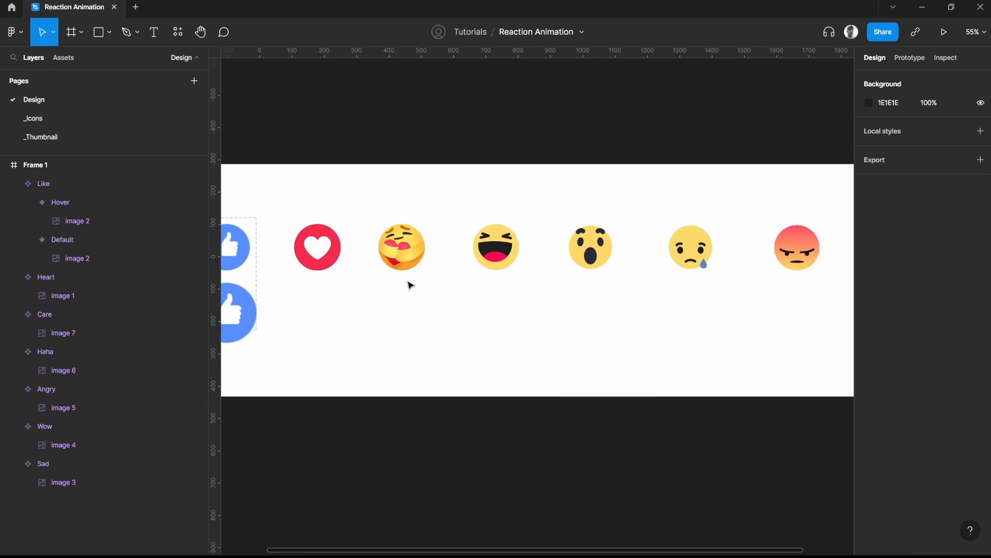
{"action": "left_click_drag", "start_coordinate": [438, 296], "coordinate": [511, 303]}
{"action": "scroll", "coordinate": [427, 232], "scroll_direction": "up", "scroll_amount": 4}
{"action": "left_click", "coordinate": [456, 268]}
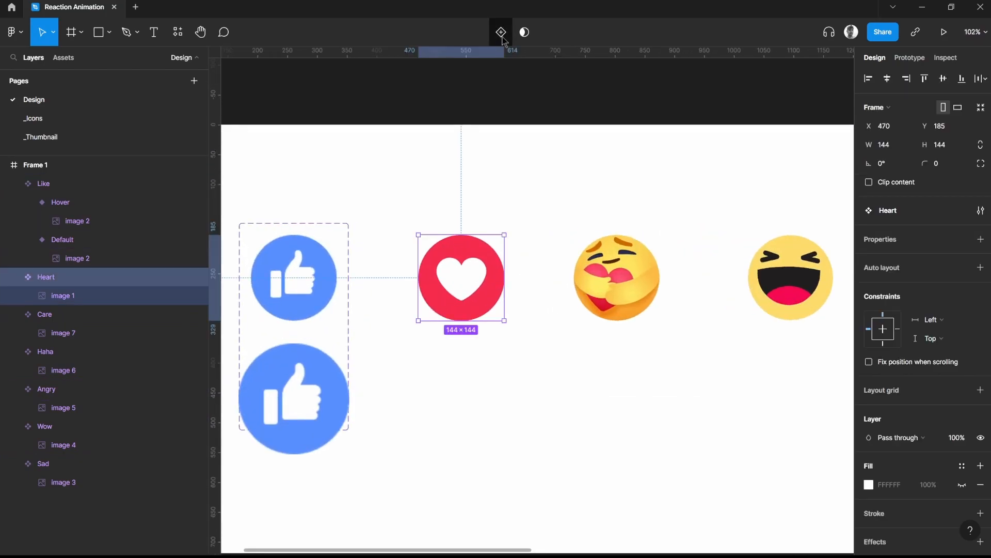
{"action": "left_click", "coordinate": [500, 32]}
{"action": "left_click", "coordinate": [509, 326]}
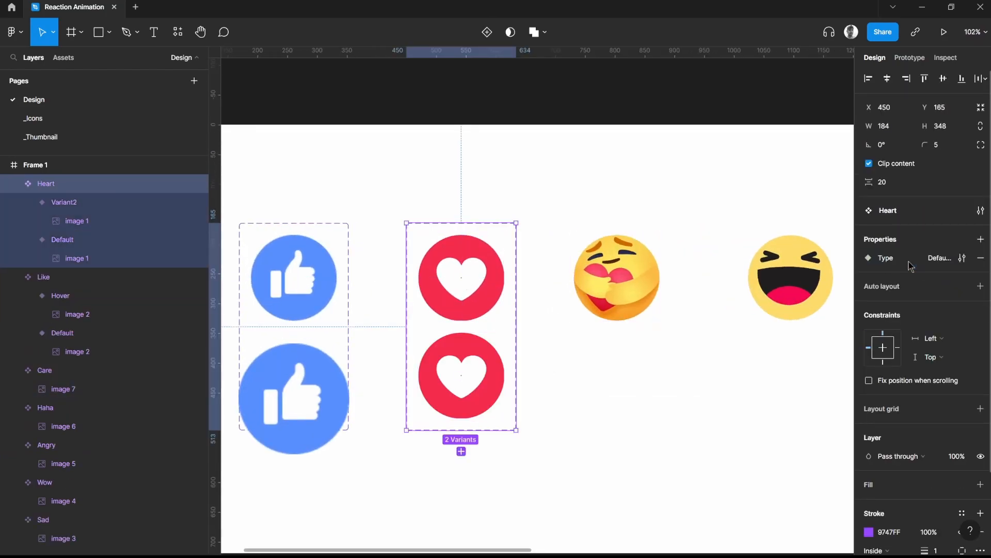
{"action": "double_click", "coordinate": [461, 375]}
{"action": "scroll", "coordinate": [326, 382], "scroll_direction": "up", "scroll_amount": 3}
Enlarge the image in the Heart component's Hover variant to a width of 186, matching the Like one
{"action": "left_click", "coordinate": [326, 382]}
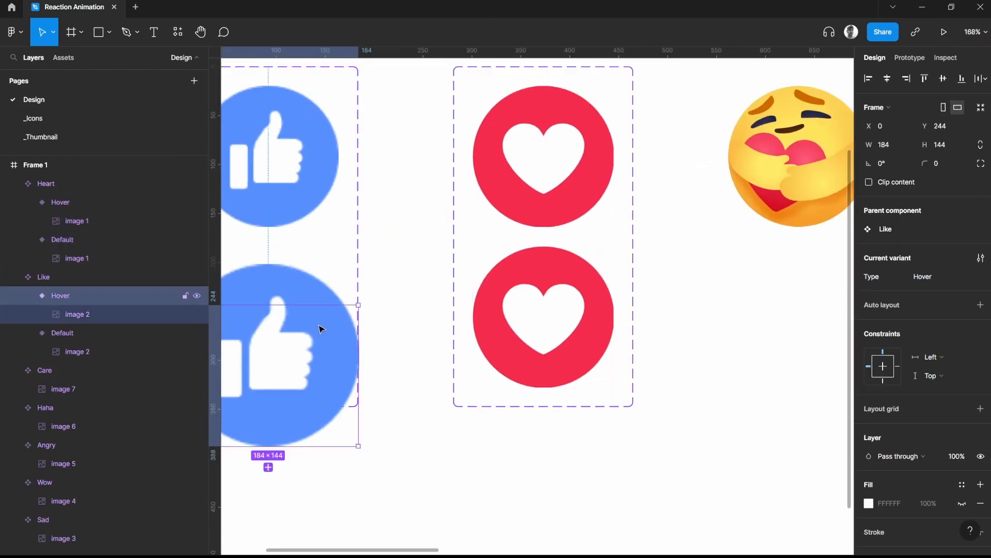
{"action": "double_click", "coordinate": [544, 317]}
{"action": "left_click", "coordinate": [113, 223]}
{"action": "left_click", "coordinate": [884, 126]}
{"action": "type", "text": "186"}
{"action": "key", "text": "Return"}
Set the Heart component's Hover variant width to 184 and reposition it inside the component set
{"action": "left_click", "coordinate": [61, 202]}
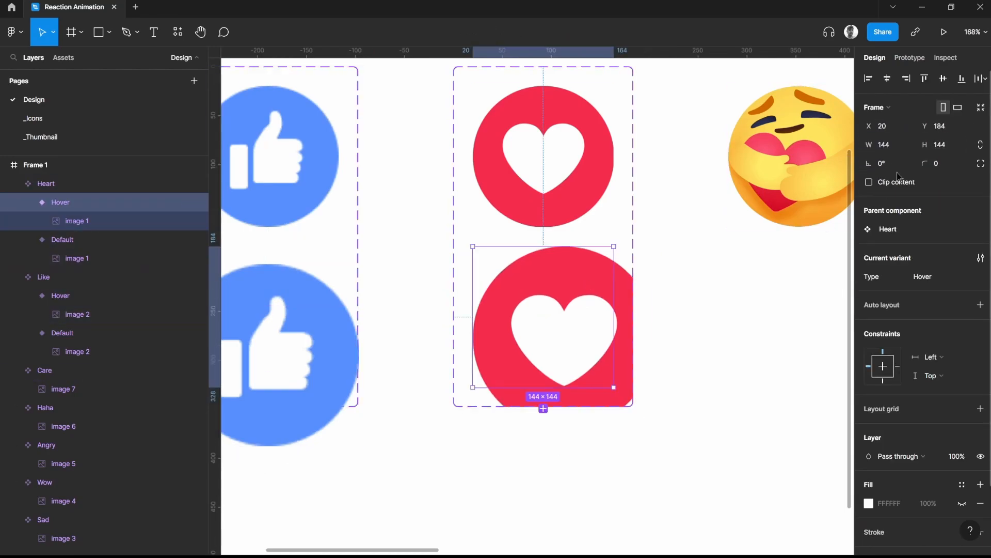
{"action": "left_click", "coordinate": [884, 145]}
{"action": "type", "text": "184"}
{"action": "left_click_drag", "start_coordinate": [585, 323], "coordinate": [566, 335]}
Reposition the enlarged heart image within its Hover variant and undo the last downward adjustment
{"action": "double_click", "coordinate": [598, 369]}
{"action": "left_click_drag", "start_coordinate": [598, 370], "coordinate": [585, 333]}
{"action": "left_click_drag", "start_coordinate": [612, 403], "coordinate": [613, 453]}
{"action": "key", "text": "ctrl+z"}
Set the image width in the Heart component's Hover variant to 186, stretch its height to a full circle and reposition it
{"action": "left_click", "coordinate": [316, 360]}
{"action": "double_click", "coordinate": [316, 360]}
{"action": "double_click", "coordinate": [568, 321]}
{"action": "left_click", "coordinate": [883, 126]}
{"action": "type", "text": "186"}
{"action": "key", "text": "Return"}
{"action": "left_click_drag", "start_coordinate": [556, 310], "coordinate": [569, 321]}
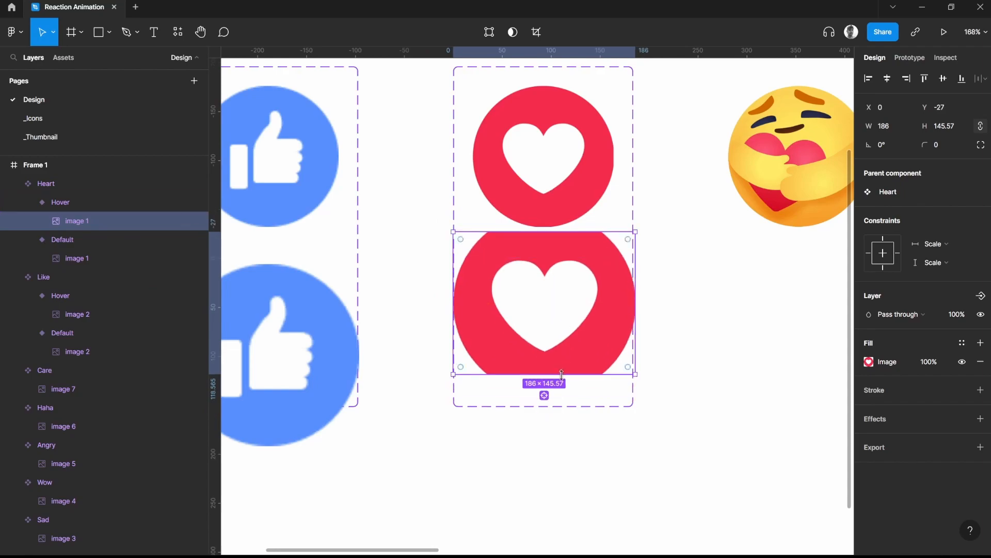
{"action": "left_click_drag", "start_coordinate": [566, 374], "coordinate": [567, 412]}
{"action": "left_click_drag", "start_coordinate": [570, 357], "coordinate": [570, 342]}
Move the Heart component's enlarged Hover variant down, away from the Default one
{"action": "key", "text": "shift+Return"}
{"action": "key", "text": "shift+Return"}
{"action": "left_click_drag", "start_coordinate": [544, 242], "coordinate": [547, 270]}
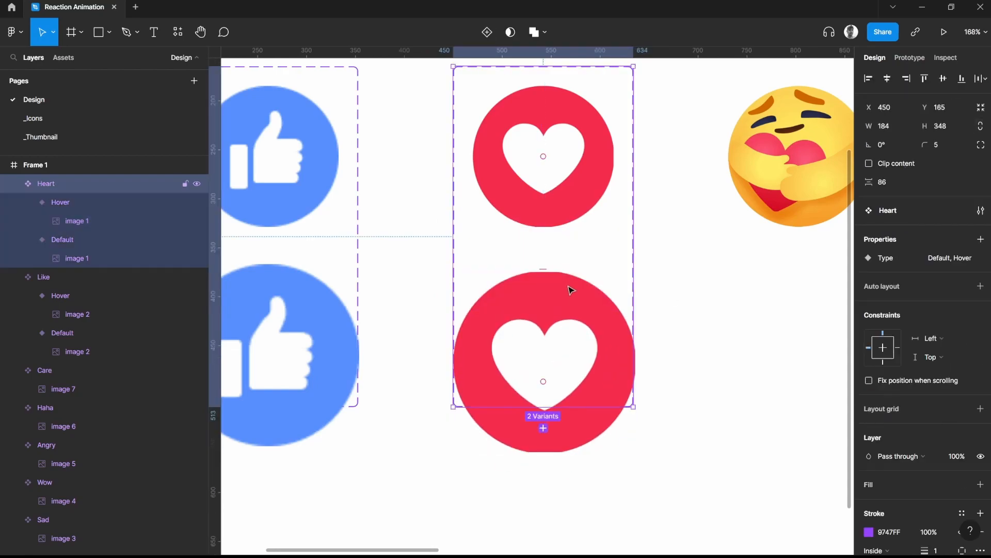
{"action": "left_click", "coordinate": [651, 276]}
Add a second variant to the Care component
{"action": "scroll", "coordinate": [652, 276], "scroll_direction": "down", "scroll_amount": 5}
{"action": "left_click", "coordinate": [661, 310]}
{"action": "left_click", "coordinate": [508, 32]}
{"action": "scroll", "coordinate": [722, 394], "scroll_direction": "up", "scroll_amount": 4}
{"action": "left_click", "coordinate": [365, 394]}
{"action": "left_click", "coordinate": [571, 366]}
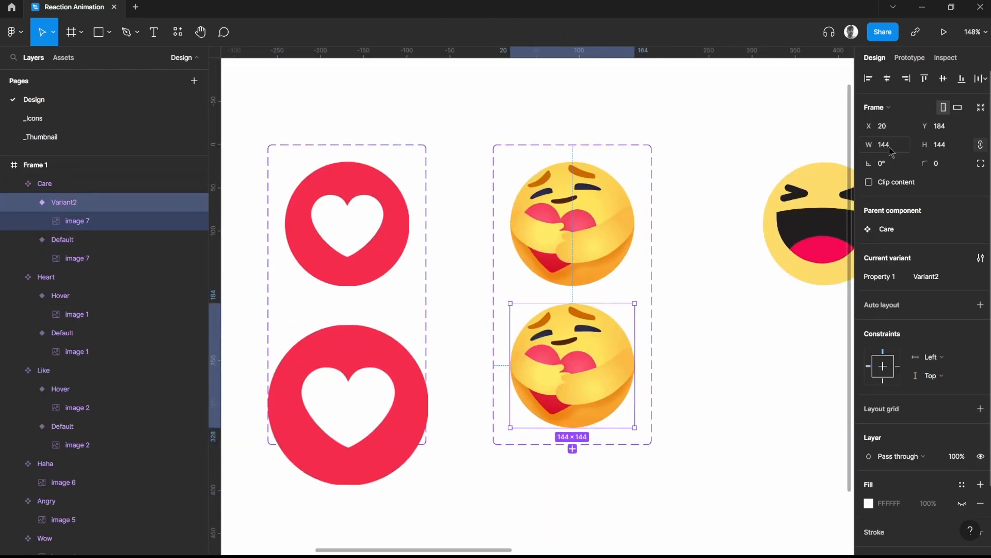
Set the Care component's second variant to a width of 186 and shift it sideways
{"action": "left_click", "coordinate": [884, 145]}
{"action": "type", "text": "186"}
{"action": "left_click_drag", "start_coordinate": [578, 384], "coordinate": [565, 384]}
Rename the Care component's variant property to Type and its second variant to Hover
{"action": "left_click", "coordinate": [57, 184]}
{"action": "double_click", "coordinate": [896, 257]}
{"action": "type", "text": "Type"}
{"action": "left_click", "coordinate": [67, 202]}
{"action": "left_click", "coordinate": [926, 276]}
{"action": "type", "text": "Hover"}
{"action": "key", "text": "Return"}
Reposition the Care component's Hover variant below the Default one and set its width to 184
{"action": "double_click", "coordinate": [359, 350]}
{"action": "left_click", "coordinate": [572, 294]}
{"action": "left_click_drag", "start_coordinate": [572, 295], "coordinate": [572, 310]}
{"action": "left_click", "coordinate": [305, 369]}
{"action": "left_click", "coordinate": [592, 385]}
{"action": "left_click", "coordinate": [887, 148]}
{"action": "type", "text": "184"}
{"action": "key", "text": "Return"}
Undo the upward move in the Care Hover variant and lower the top edge of the variant's frame by about 40
{"action": "double_click", "coordinate": [598, 406]}
{"action": "left_click_drag", "start_coordinate": [597, 405], "coordinate": [597, 385]}
{"action": "key", "text": "ctrl+z"}
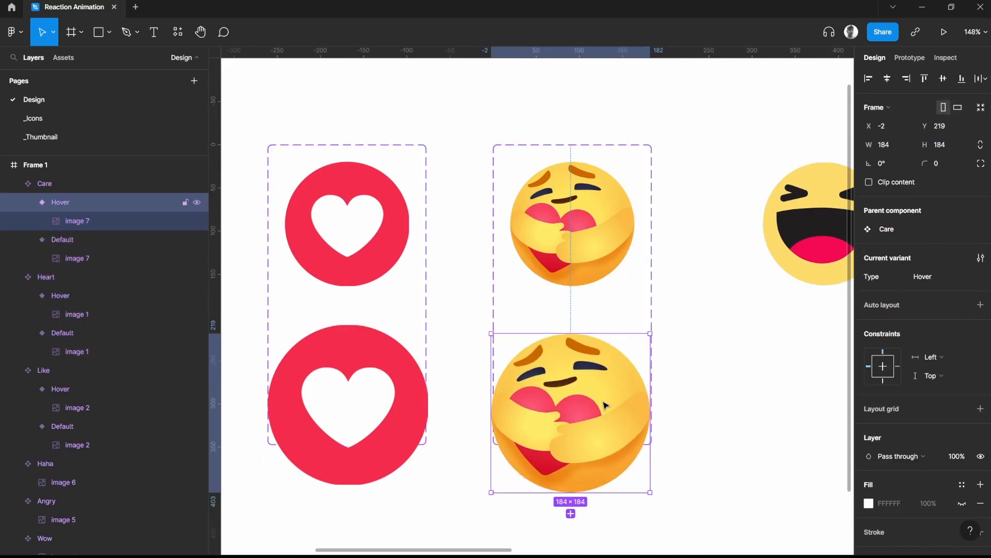
{"action": "left_click_drag", "start_coordinate": [611, 335], "coordinate": [611, 369]}
{"action": "left_click", "coordinate": [730, 312]}
{"action": "scroll", "coordinate": [730, 312], "scroll_direction": "down", "scroll_amount": 3}
{"action": "left_click", "coordinate": [614, 384], "text": "ctrl"}
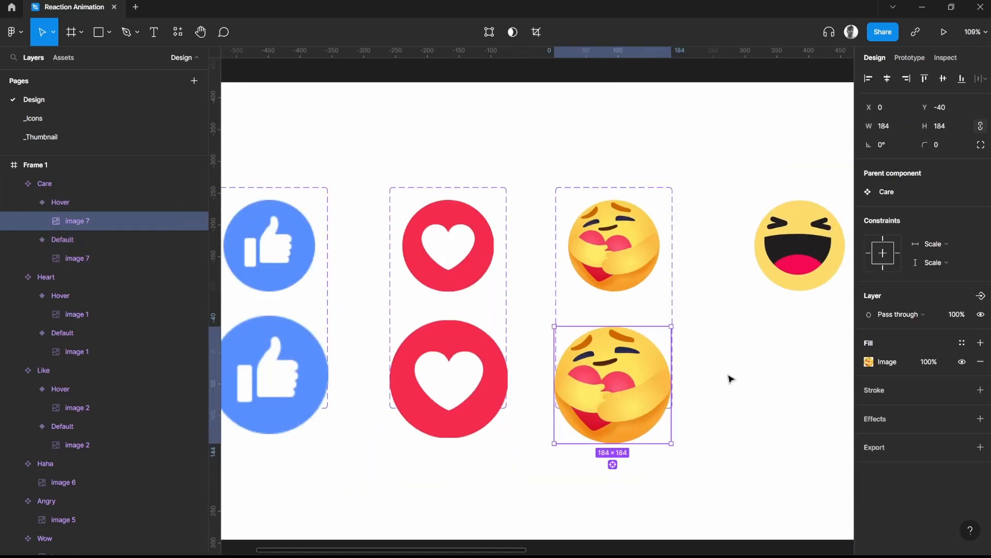
Add a second variant named Hover to the Haha component, using Type as the variant property
{"action": "left_click_drag", "start_coordinate": [730, 379], "coordinate": [502, 404]}
{"action": "left_click", "coordinate": [572, 271]}
{"action": "left_click", "coordinate": [527, 32]}
{"action": "double_click", "coordinate": [883, 279]}
{"action": "type", "text": "Type"}
{"action": "left_click", "coordinate": [938, 278]}
{"action": "type", "text": "Hover"}
{"action": "key", "text": "Return"}
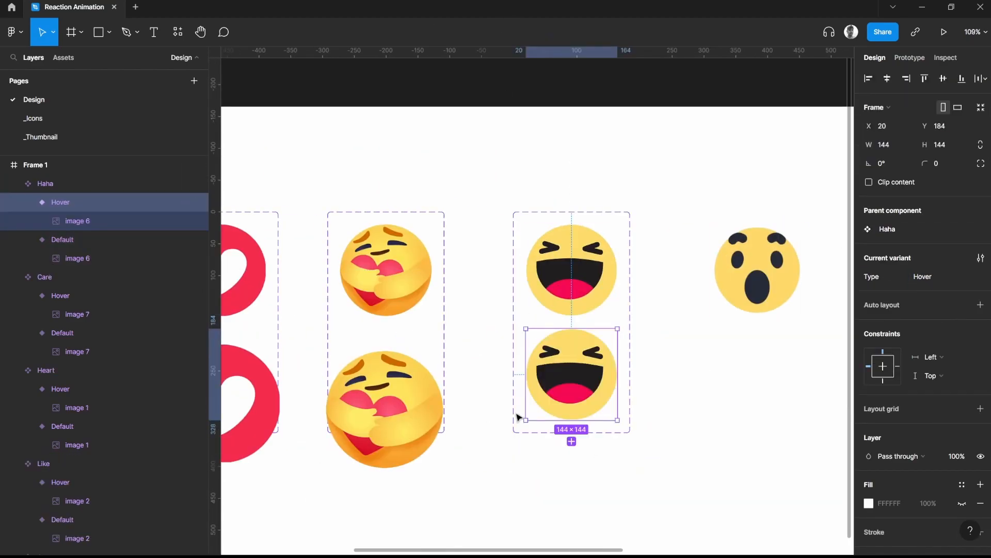
Enlarge the image in the Haha component's Hover variant to a width of 184 and reposition it
{"action": "scroll", "coordinate": [599, 407], "scroll_direction": "up", "scroll_amount": 3}
{"action": "left_click", "coordinate": [573, 355], "text": "ctrl"}
{"action": "left_click", "coordinate": [885, 127]}
{"action": "type", "text": "184"}
{"action": "key", "text": "Return"}
{"action": "left_click_drag", "start_coordinate": [571, 365], "coordinate": [608, 372]}
Apply a size of 184 to the Haha component's Hover variant and a width of 184 to its image
{"action": "left_click", "coordinate": [60, 202]}
{"action": "left_click", "coordinate": [954, 146]}
{"action": "type", "text": "184"}
{"action": "left_click", "coordinate": [571, 365], "text": "ctrl"}
{"action": "left_click", "coordinate": [885, 126]}
{"action": "type", "text": "184"}
{"action": "left_click", "coordinate": [869, 361]}
{"action": "left_click", "coordinate": [633, 291]}
Bring the enlarged Haha image lower in its component set and clear the selection
{"action": "left_click", "coordinate": [571, 365], "text": "ctrl"}
{"action": "left_click_drag", "start_coordinate": [602, 432], "coordinate": [602, 460]}
{"action": "key", "text": "Escape"}
{"action": "key", "text": "Escape"}
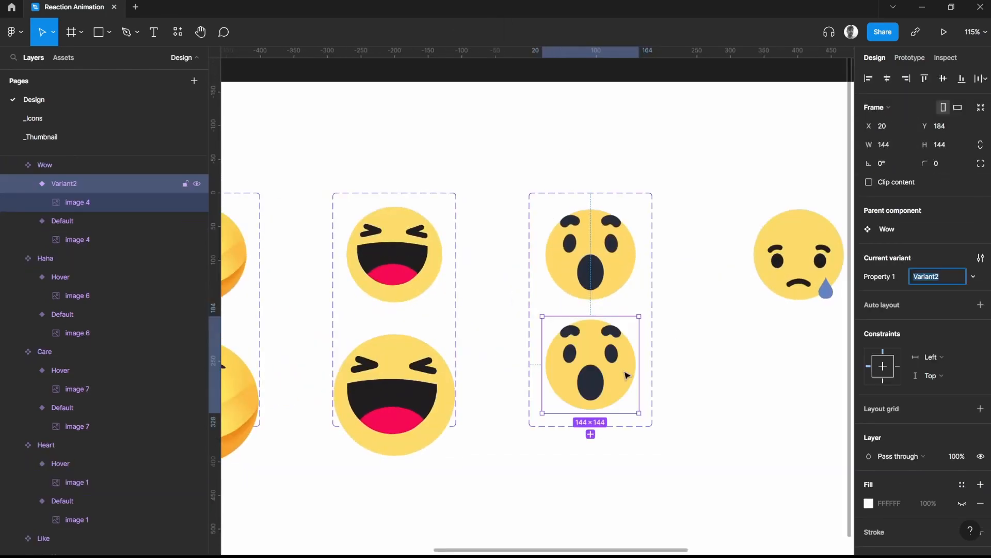
Name the Wow component's variant property Type and its second variant Hoveer
{"action": "double_click", "coordinate": [880, 277]}
{"action": "type", "text": "Type"}
{"action": "left_click", "coordinate": [942, 278]}
{"action": "type", "text": "Hoveer"}
Enlarge the image in the Wow component's second variant and widen the variant's frame to match
{"action": "scroll", "coordinate": [633, 345], "scroll_direction": "up", "scroll_amount": 3}
{"action": "left_click", "coordinate": [632, 351], "text": "ctrl"}
{"action": "left_click_drag", "start_coordinate": [642, 451], "coordinate": [656, 471]}
{"action": "double_click", "coordinate": [589, 330]}
{"action": "key", "text": "Escape"}
{"action": "key", "text": "shift+Return"}
{"action": "left_click_drag", "start_coordinate": [642, 356], "coordinate": [663, 356]}
Reposition the enlarged Wow image and move its variant down, away from the Default one
{"action": "left_click", "coordinate": [602, 389], "text": "ctrl"}
{"action": "left_click_drag", "start_coordinate": [602, 389], "coordinate": [602, 369]}
{"action": "key", "text": "shift+Return"}
{"action": "key", "text": "shift+Return"}
{"action": "left_click_drag", "start_coordinate": [566, 289], "coordinate": [566, 310]}
{"action": "key", "text": "shift+Down"}
{"action": "key", "text": "shift+Down"}
{"action": "key", "text": "shift+Down"}
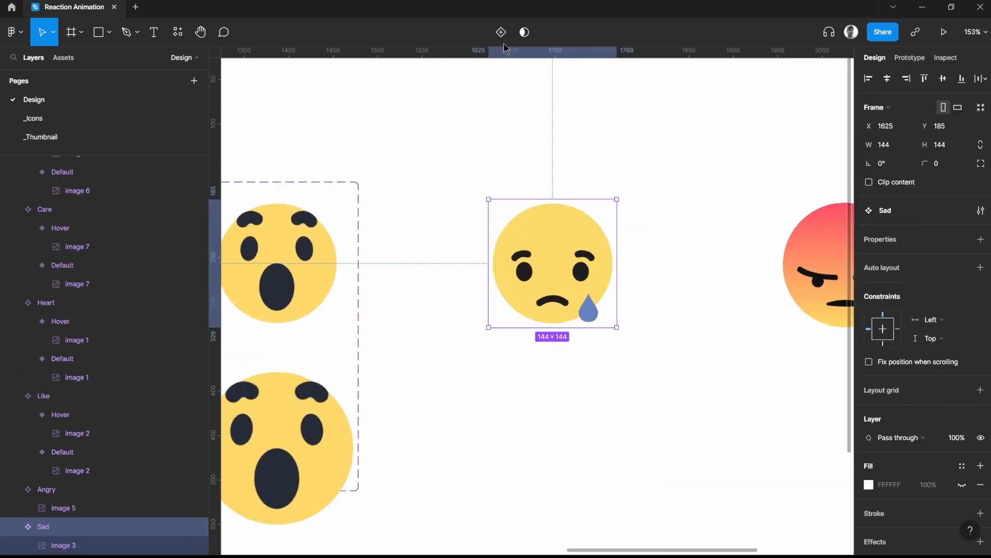
Add a second variant named Hover to the Sad component, using Type as the variant property
{"action": "left_click", "coordinate": [552, 347]}
{"action": "double_click", "coordinate": [884, 278]}
{"action": "type", "text": "Type"}
{"action": "left_click", "coordinate": [934, 278]}
{"action": "type", "text": "Hover"}
{"action": "key", "text": "Return"}
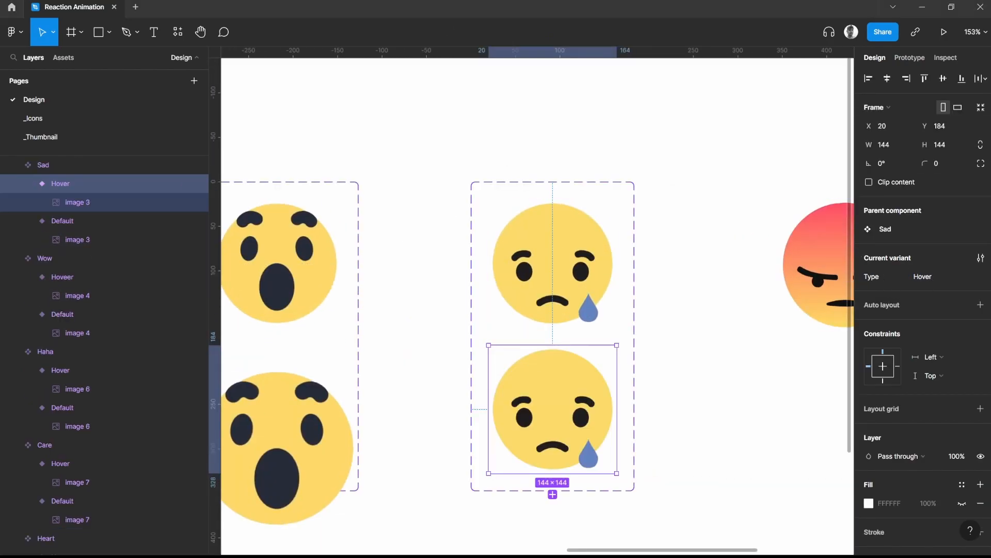
Scale the image in the Sad component's Hover variant to 184 × 184 and widen the variant's frame to 184
{"action": "double_click", "coordinate": [572, 401]}
{"action": "left_click_drag", "start_coordinate": [617, 473], "coordinate": [634, 491]}
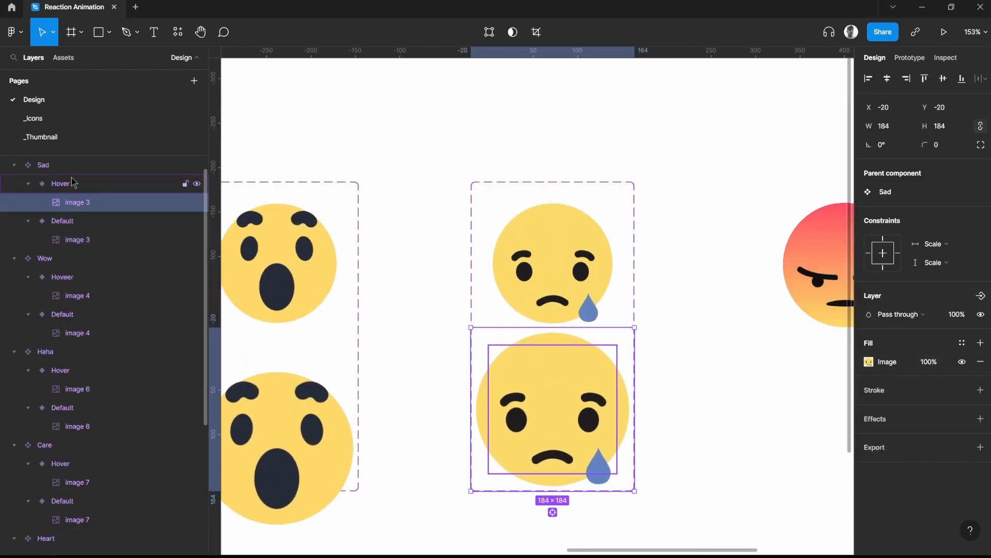
{"action": "left_click", "coordinate": [66, 188]}
{"action": "left_click_drag", "start_coordinate": [617, 393], "coordinate": [635, 394]}
Move the Sad component's Hover variant down to Y 238 and turn off content clipping for the component set
{"action": "left_click", "coordinate": [555, 382]}
{"action": "double_click", "coordinate": [555, 383]}
{"action": "left_click", "coordinate": [655, 378]}
{"action": "left_click", "coordinate": [553, 392]}
{"action": "left_click_drag", "start_coordinate": [553, 336], "coordinate": [553, 384]}
{"action": "left_click", "coordinate": [869, 163]}
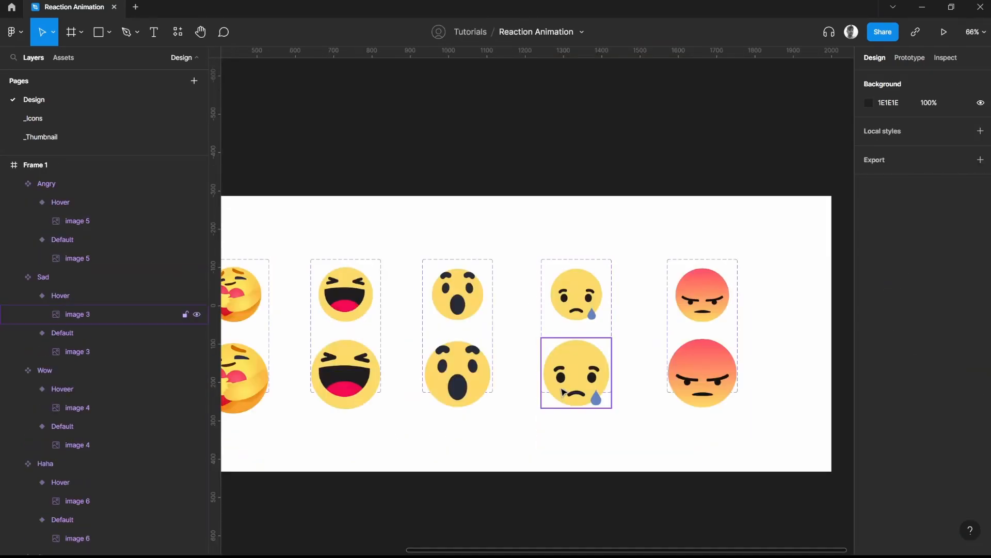
Examine the size and alignment of the Default and enlarged variants across the emoji component sets
{"action": "scroll", "coordinate": [523, 391], "scroll_direction": "up", "scroll_amount": 5}
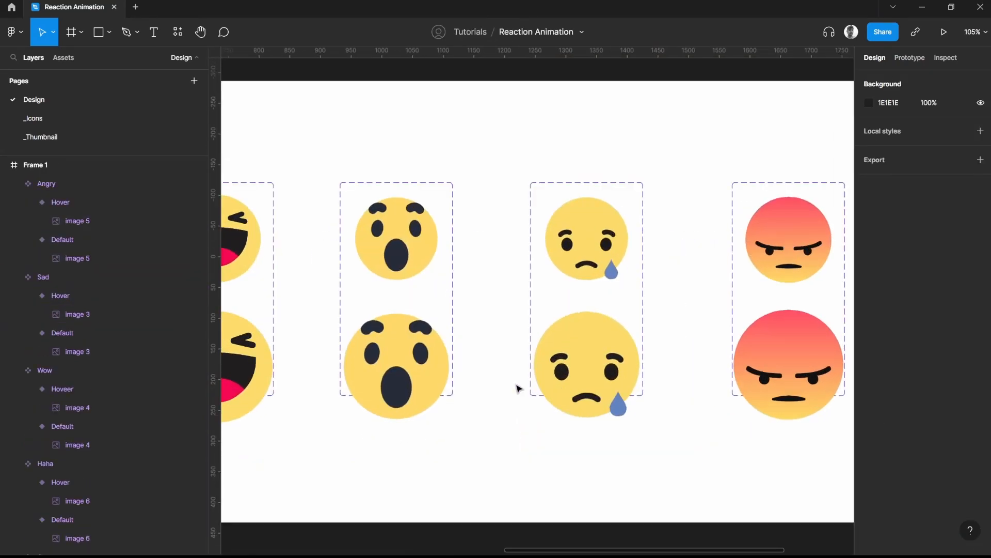
{"action": "left_click_drag", "start_coordinate": [447, 335], "coordinate": [627, 380]}
{"action": "scroll", "coordinate": [626, 380], "scroll_direction": "down", "scroll_amount": 2}
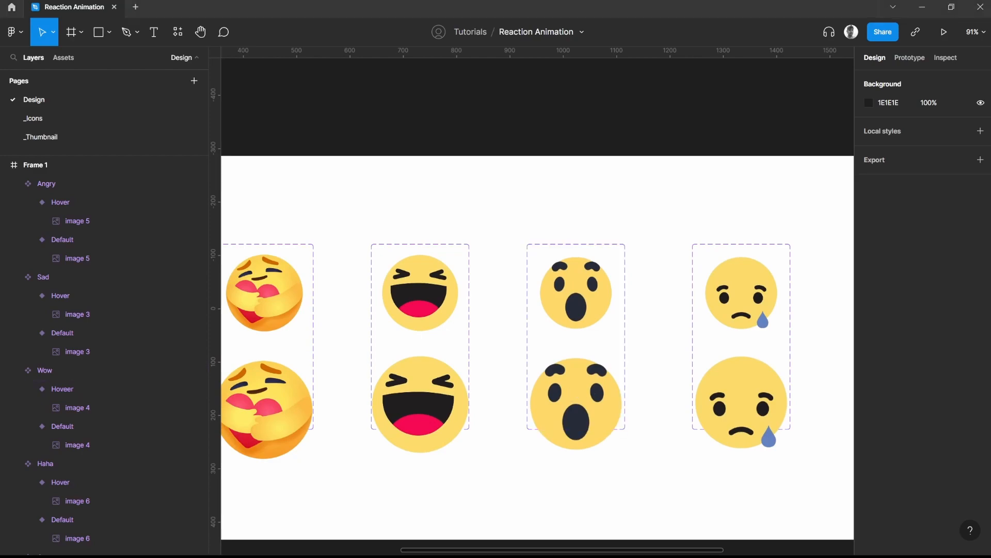
{"action": "left_click", "coordinate": [592, 352]}
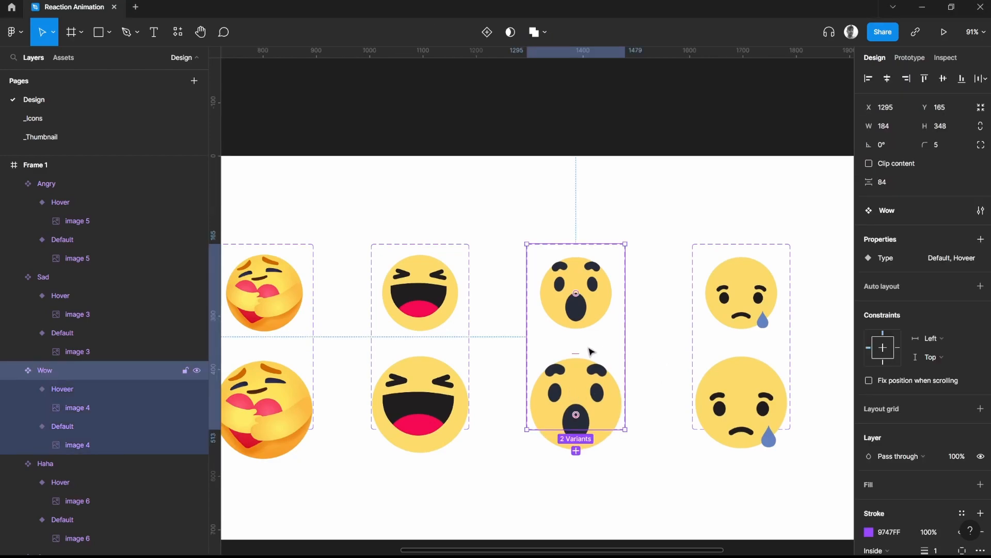
{"action": "left_click", "coordinate": [608, 397]}
{"action": "left_click", "coordinate": [736, 400]}
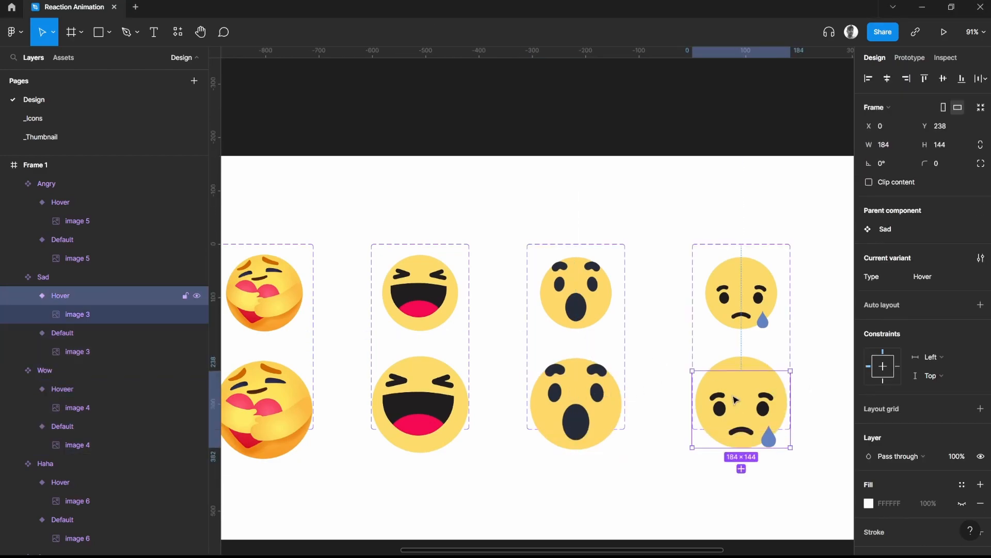
{"action": "left_click", "coordinate": [656, 352]}
{"action": "left_click_drag", "start_coordinate": [227, 360], "coordinate": [520, 363]}
Connect the Like component's Default variant to its Hover variant with a prototype interaction
{"action": "left_click", "coordinate": [490, 307]}
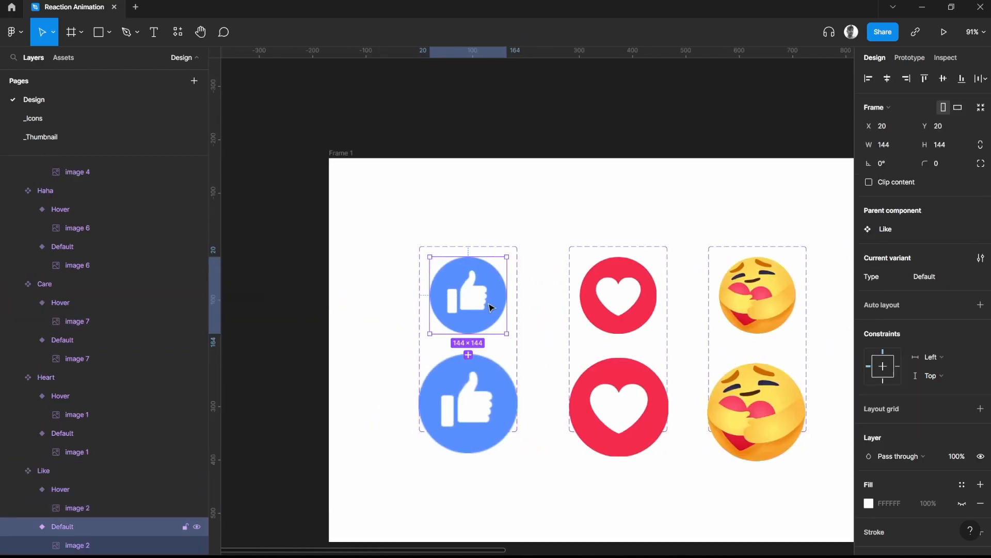
{"action": "left_click", "coordinate": [910, 58]}
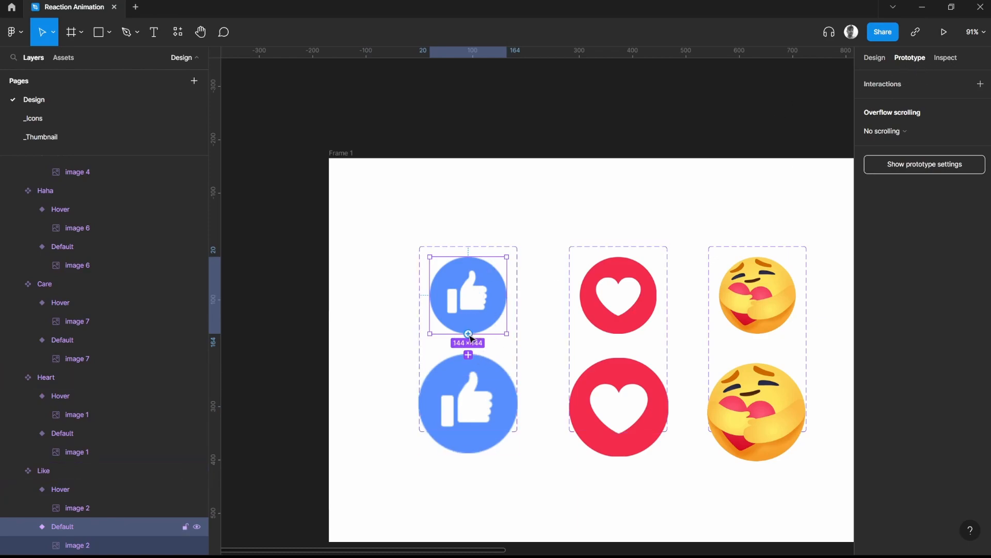
{"action": "left_click_drag", "start_coordinate": [469, 354], "coordinate": [482, 397]}
{"action": "scroll", "coordinate": [462, 387], "scroll_direction": "up", "scroll_amount": 5}
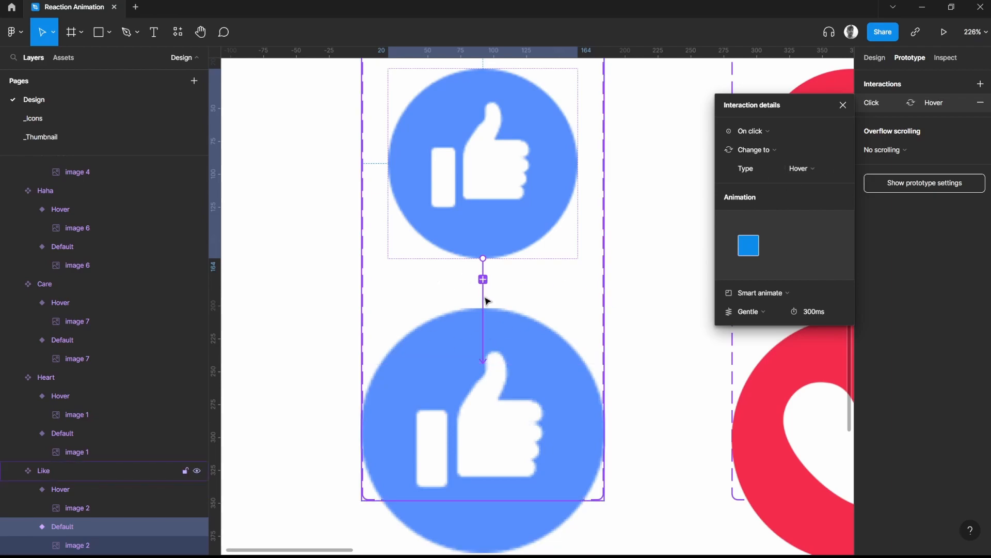
{"action": "key", "text": "ctrl+z"}
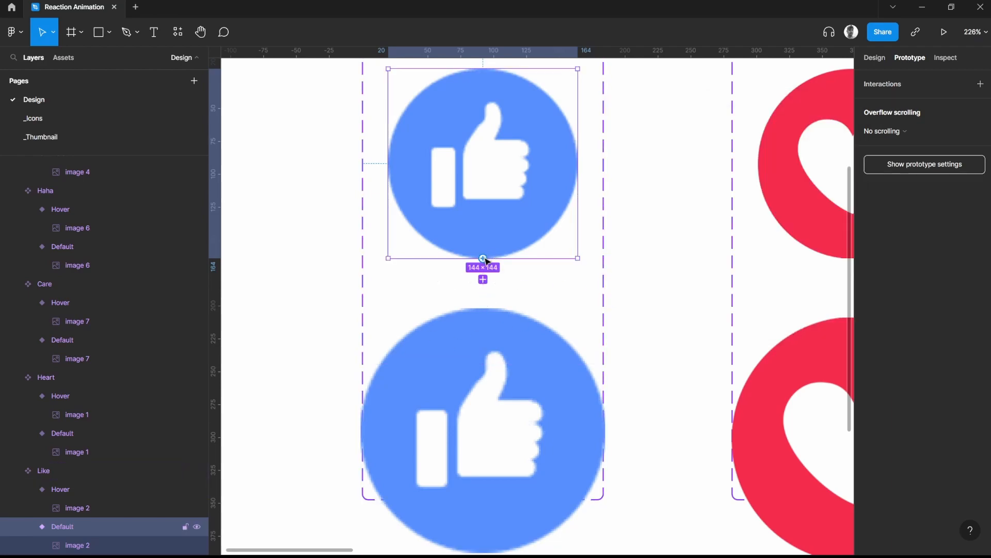
{"action": "left_click_drag", "start_coordinate": [487, 305], "coordinate": [500, 387]}
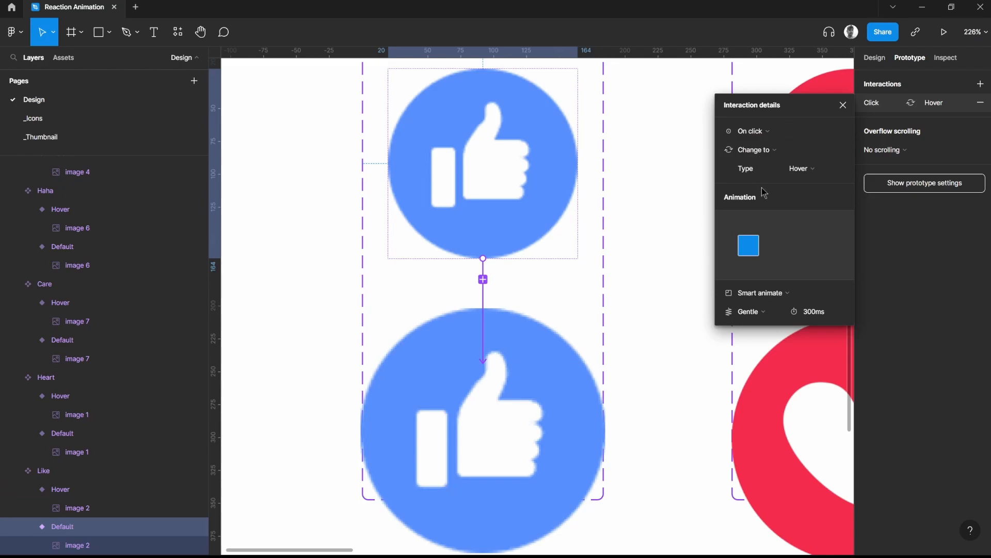
Keep Smart animate for the Like interaction and set its duration to 200 ms
{"action": "left_click", "coordinate": [766, 294]}
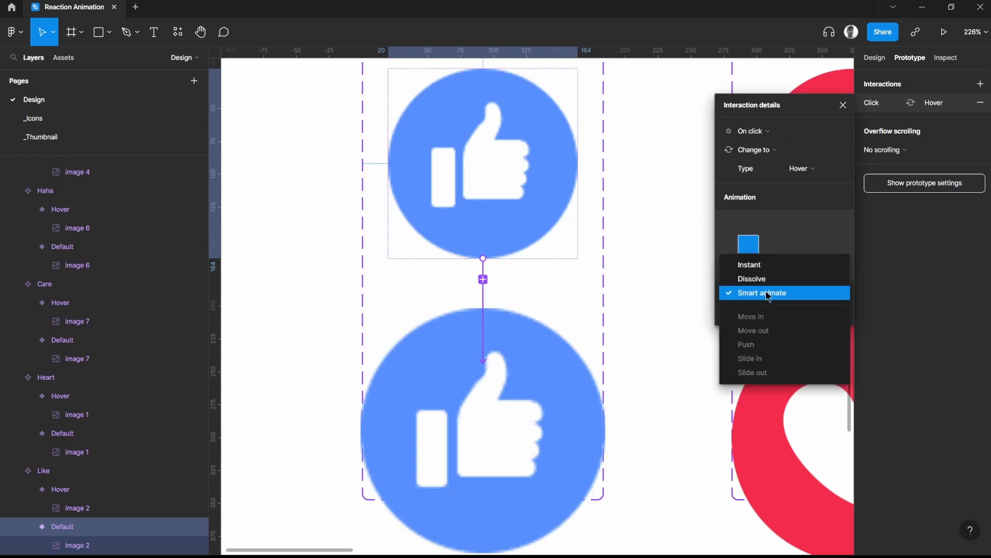
{"action": "left_click", "coordinate": [768, 294]}
{"action": "type", "text": "100"}
{"action": "key", "text": "Return"}
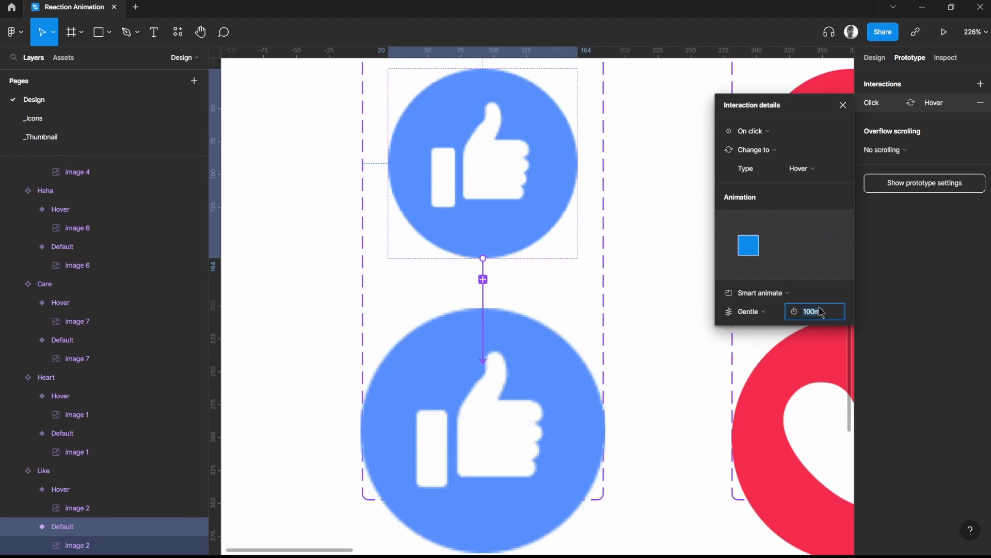
{"action": "key", "text": "Return"}
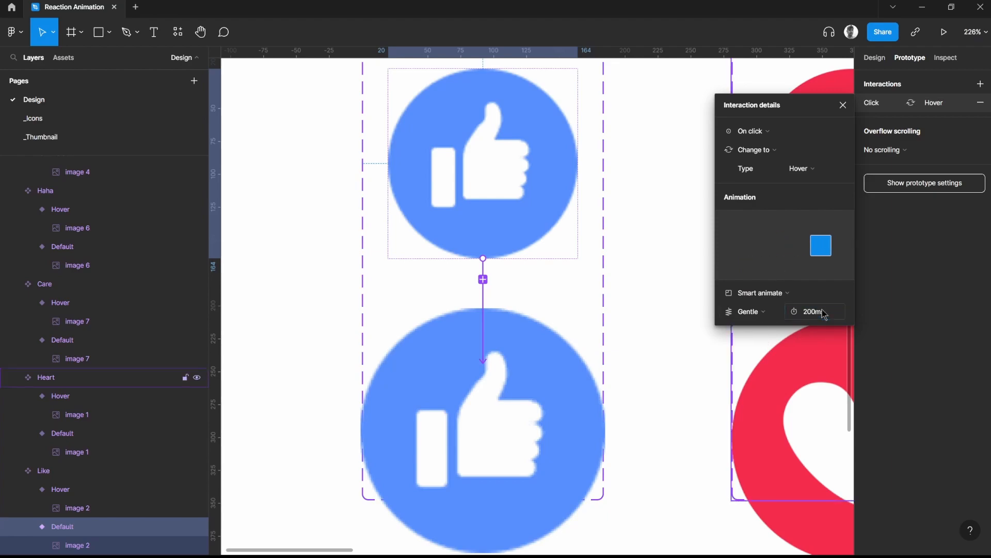
{"action": "scroll", "coordinate": [620, 279], "scroll_direction": "down", "scroll_amount": 5}
{"action": "scroll", "coordinate": [665, 283], "scroll_direction": "up", "scroll_amount": 3}
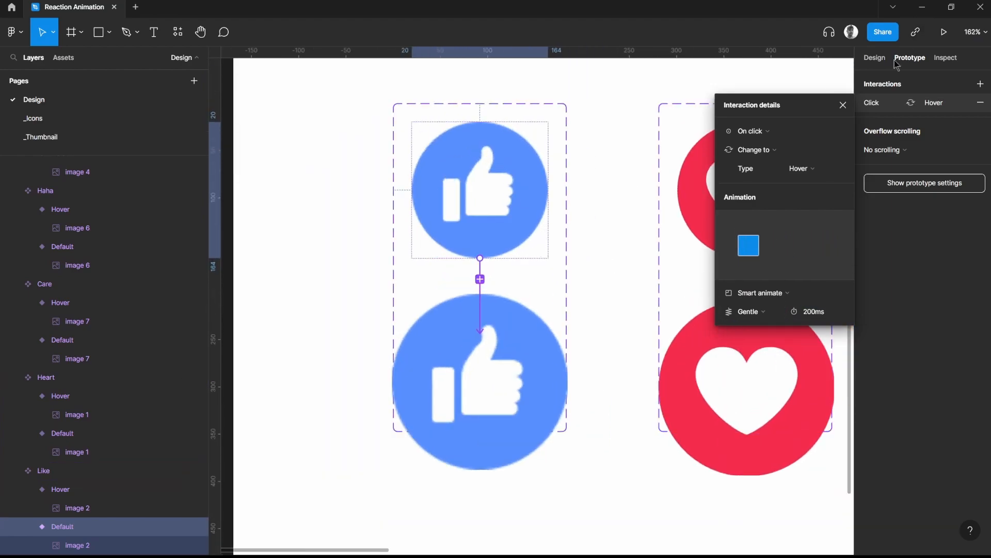
{"action": "left_click", "coordinate": [843, 105]}
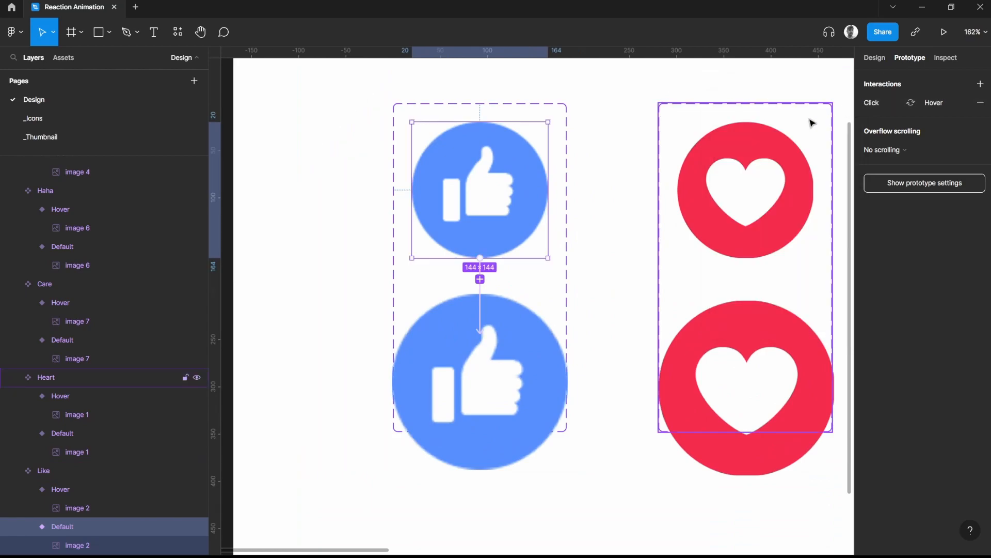
Change the Like interaction's trigger to While hovering
{"action": "left_click", "coordinate": [480, 292]}
{"action": "left_click", "coordinate": [772, 131]}
{"action": "left_click", "coordinate": [783, 159]}
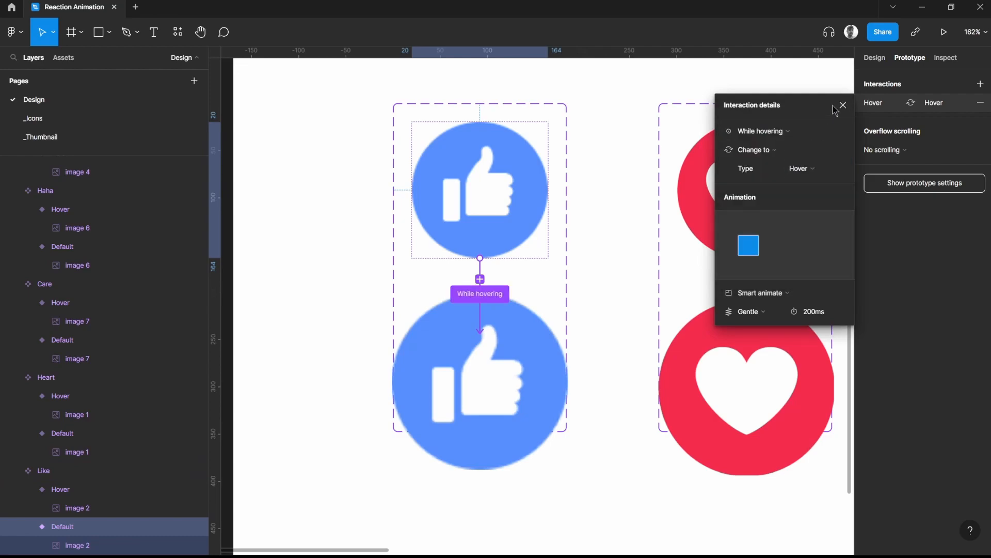
{"action": "left_click", "coordinate": [844, 106]}
Connect the Heart component's Default variant to its Hover variant with a While hovering trigger
{"action": "scroll", "coordinate": [580, 205], "scroll_direction": "right", "scroll_amount": 5}
{"action": "left_click", "coordinate": [581, 198]}
{"action": "left_click", "coordinate": [581, 199]}
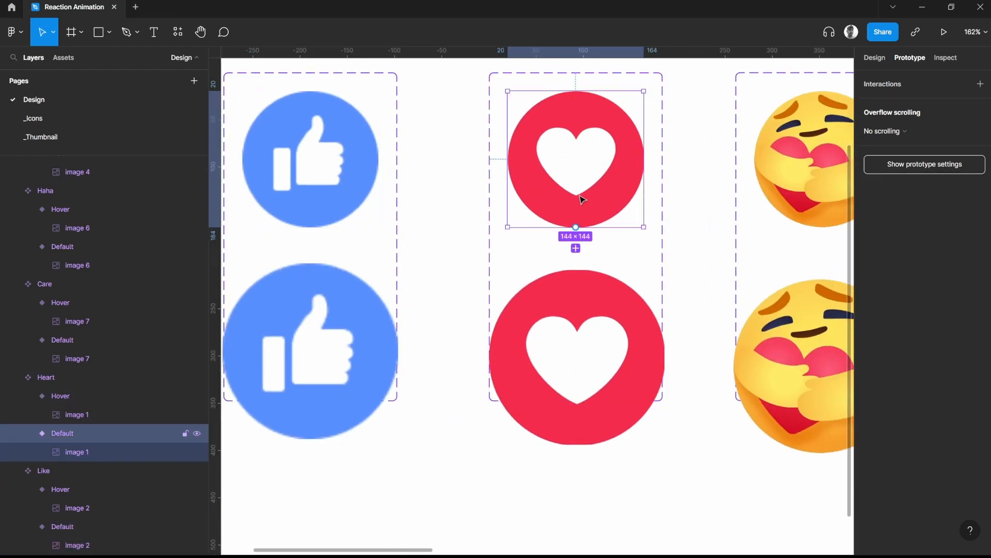
{"action": "left_click_drag", "start_coordinate": [579, 276], "coordinate": [568, 363]}
{"action": "left_click", "coordinate": [756, 132]}
{"action": "left_click", "coordinate": [764, 159]}
{"action": "left_click", "coordinate": [844, 105]}
Connect the Care component's Default variant to its Hover variant with a While hovering trigger
{"action": "scroll", "coordinate": [367, 229], "scroll_direction": "right", "scroll_amount": 5}
{"action": "left_click_drag", "start_coordinate": [366, 230], "coordinate": [259, 225]}
{"action": "double_click", "coordinate": [470, 163]}
{"action": "left_click_drag", "start_coordinate": [461, 229], "coordinate": [461, 310]}
{"action": "left_click", "coordinate": [777, 134]}
{"action": "left_click", "coordinate": [769, 159]}
{"action": "left_click", "coordinate": [842, 105]}
Connect the Default variants of the Haha and Wow components to their enlarged variants with prototype interactions
{"action": "double_click", "coordinate": [754, 165]}
{"action": "left_click_drag", "start_coordinate": [556, 239], "coordinate": [556, 299]}
{"action": "double_click", "coordinate": [631, 159]}
{"action": "left_click_drag", "start_coordinate": [609, 216], "coordinate": [609, 310]}
{"action": "left_click", "coordinate": [843, 105]}
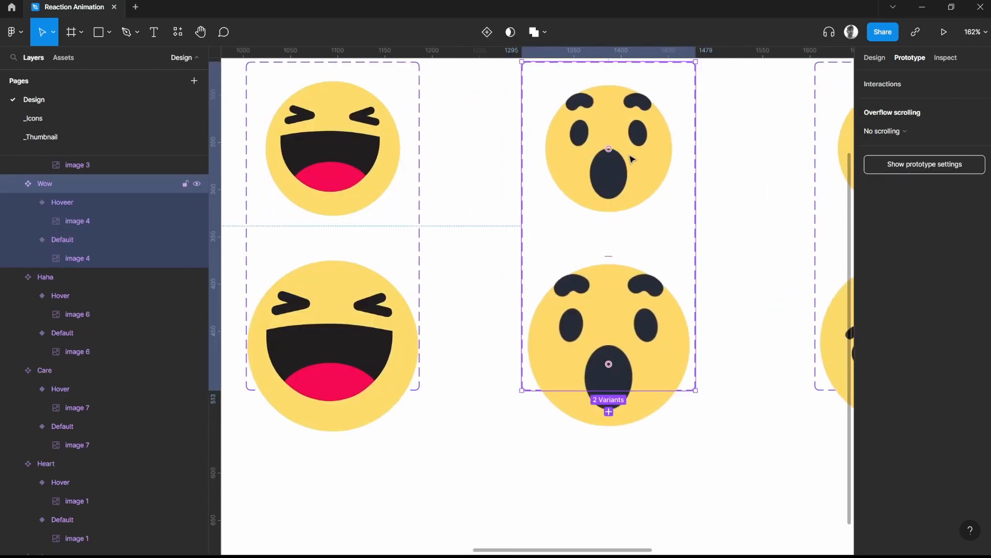
Review the While hovering connections across the reaction components, including the Haha Default variant's interaction details
{"action": "double_click", "coordinate": [595, 166]}
{"action": "left_click", "coordinate": [842, 108]}
{"action": "double_click", "coordinate": [516, 166]}
{"action": "scroll", "coordinate": [711, 234], "scroll_direction": "down", "scroll_amount": 5}
{"action": "left_click", "coordinate": [530, 248]}
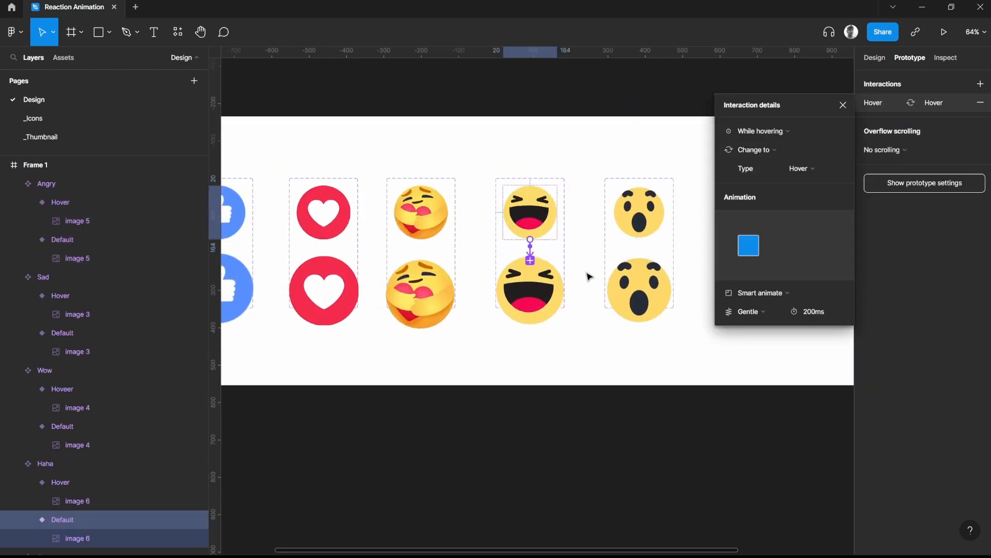
{"action": "scroll", "coordinate": [564, 286], "scroll_direction": "up", "scroll_amount": 5}
{"action": "left_click", "coordinate": [585, 224]}
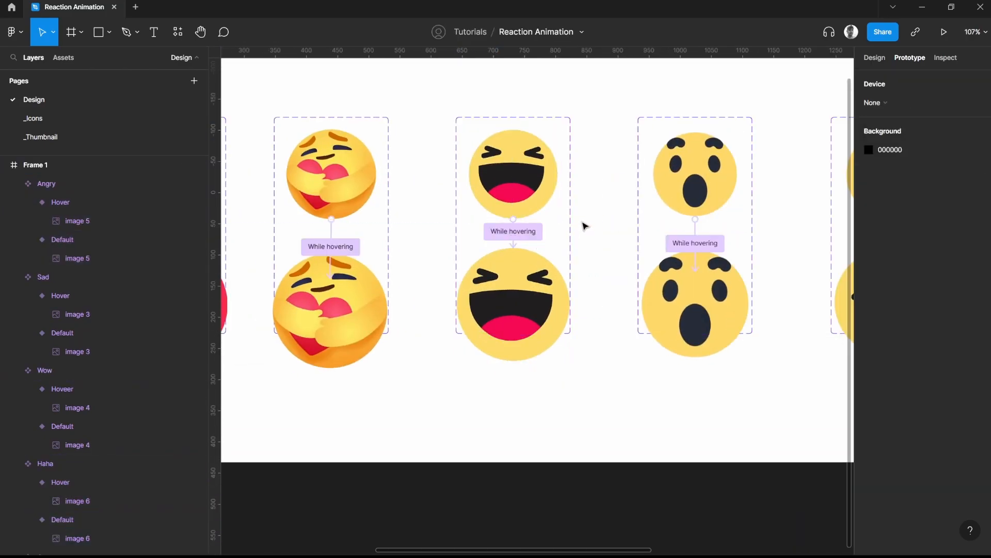
{"action": "scroll", "coordinate": [600, 228], "scroll_direction": "down", "scroll_amount": 3}
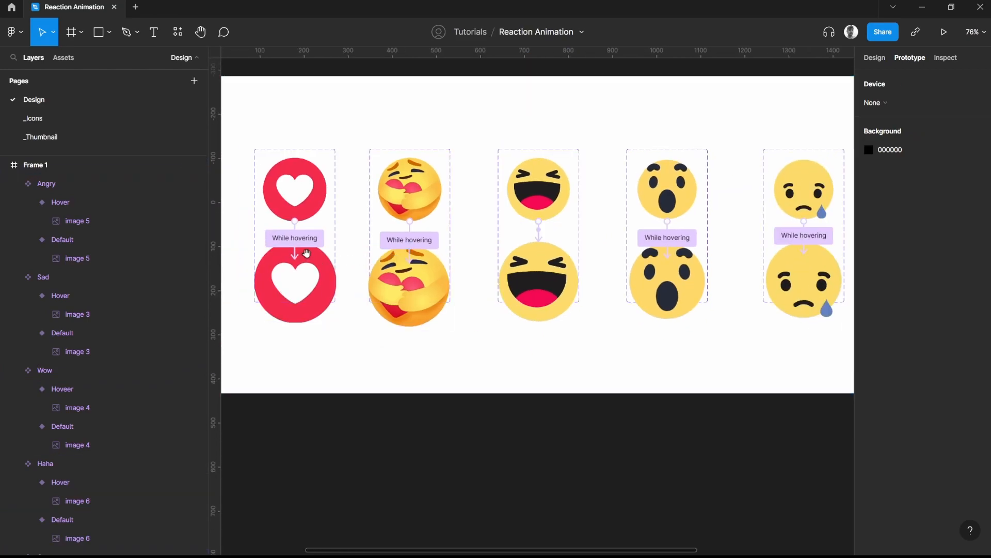
{"action": "left_click_drag", "start_coordinate": [307, 253], "coordinate": [496, 266]}
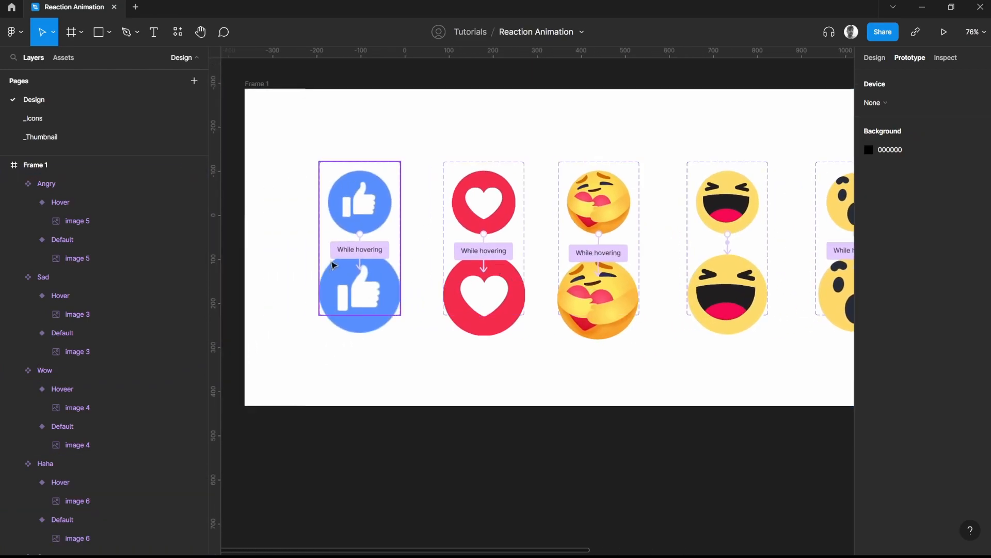
{"action": "left_click", "coordinate": [362, 184]}
{"action": "left_click", "coordinate": [539, 132]}
Draw a new frame about 2050 × 1211 directly below the frame holding the reaction components
{"action": "scroll", "coordinate": [547, 133], "scroll_direction": "down", "scroll_amount": 2}
{"action": "key", "text": "f"}
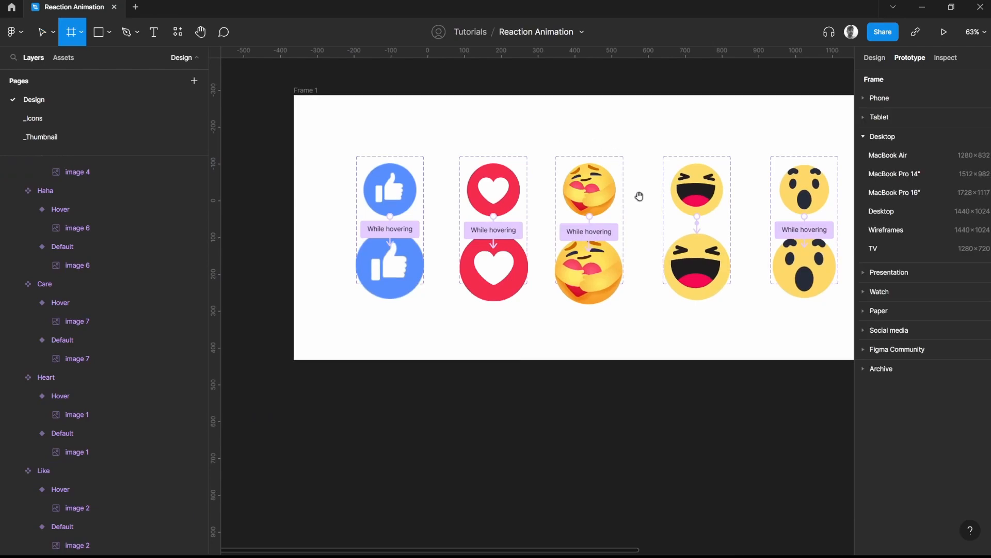
{"action": "scroll", "coordinate": [663, 441], "scroll_direction": "down", "scroll_amount": 1}
{"action": "left_click_drag", "start_coordinate": [644, 436], "coordinate": [561, 290]}
{"action": "scroll", "coordinate": [430, 326], "scroll_direction": "down", "scroll_amount": 1}
{"action": "scroll", "coordinate": [480, 345], "scroll_direction": "down", "scroll_amount": 1}
{"action": "scroll", "coordinate": [479, 345], "scroll_direction": "down", "scroll_amount": 2}
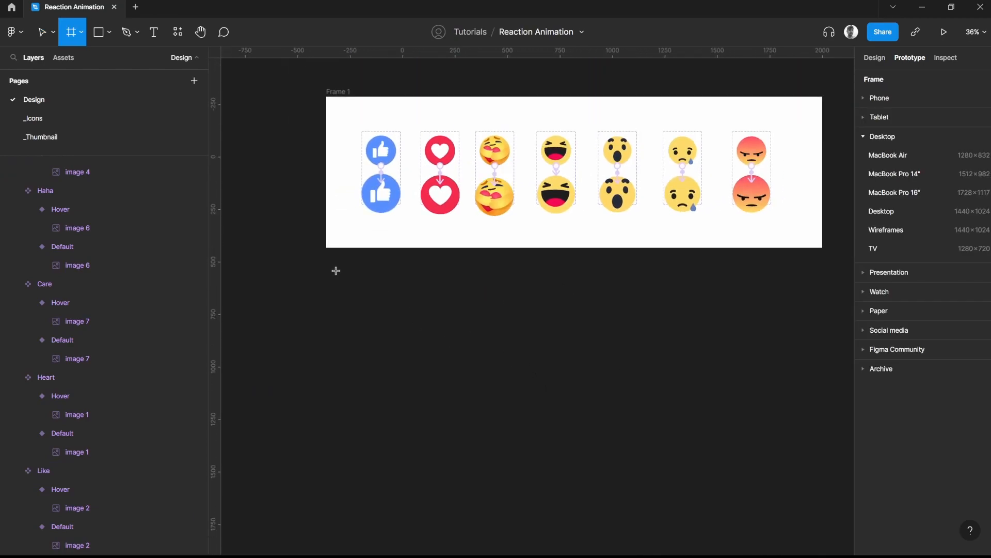
{"action": "left_click_drag", "start_coordinate": [327, 271], "coordinate": [757, 525]}
Set the new frame's size to 1440 wide by 1080 high
{"action": "left_click", "coordinate": [874, 58]}
{"action": "left_click", "coordinate": [909, 58]}
{"action": "left_click", "coordinate": [875, 58]}
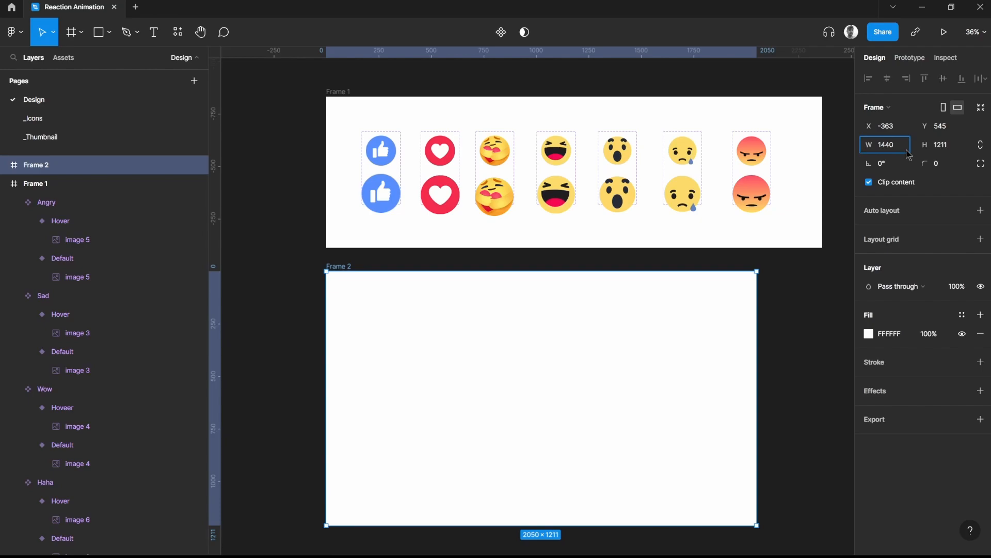
{"action": "key", "text": "Tab"}
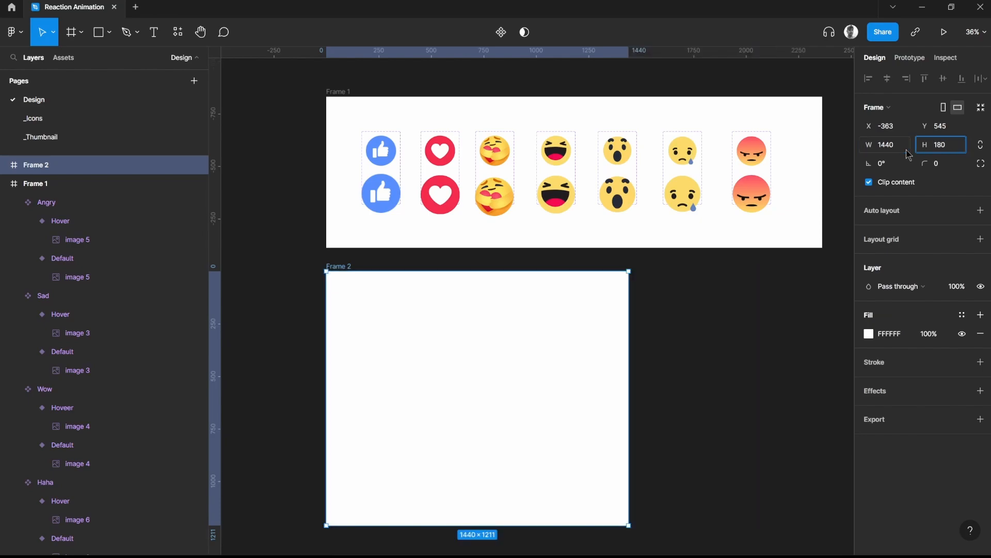
{"action": "key", "text": "Return"}
Copy the Like component's Default variant and paste it as an instance into Frame 2
{"action": "scroll", "coordinate": [713, 330], "scroll_direction": "down", "scroll_amount": 2}
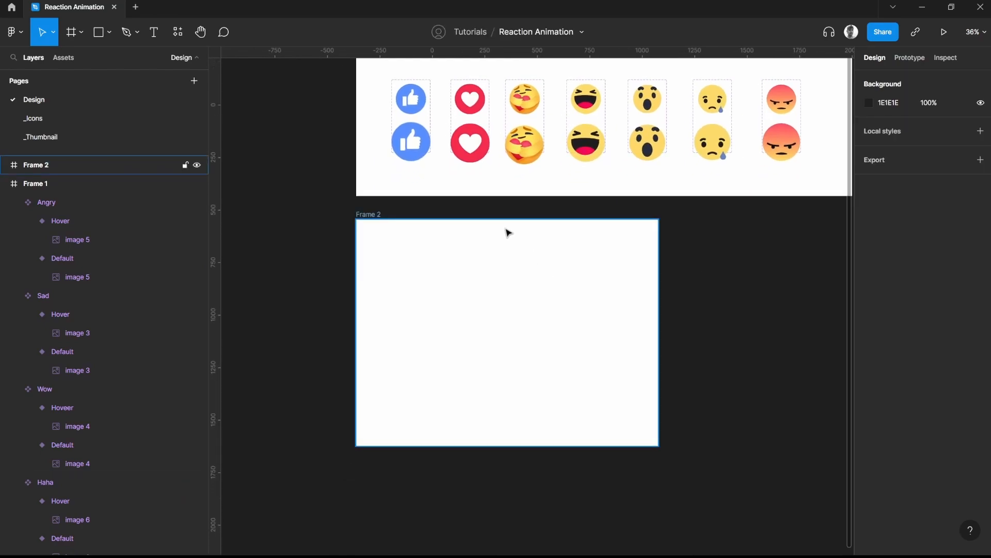
{"action": "scroll", "coordinate": [466, 198], "scroll_direction": "up", "scroll_amount": 1}
{"action": "left_click", "coordinate": [424, 129]}
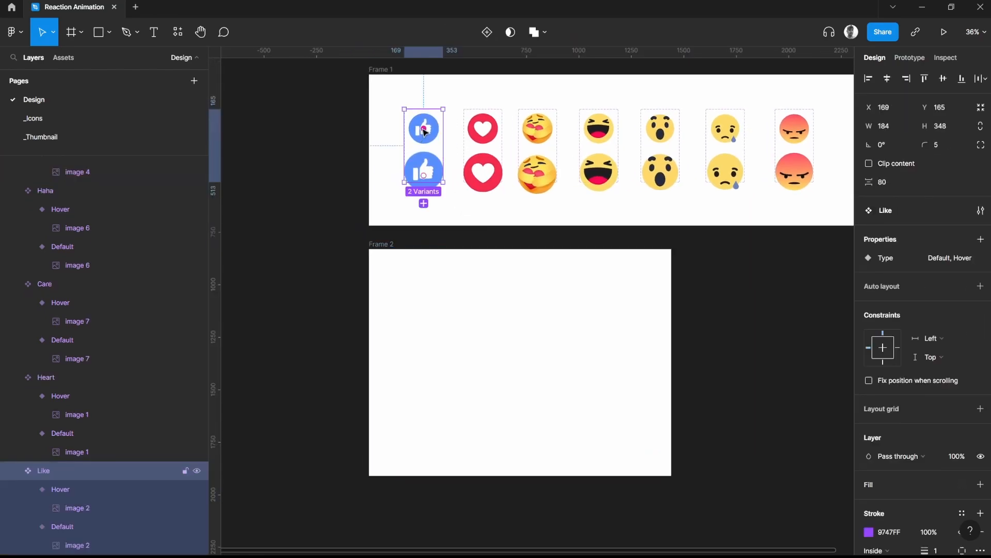
{"action": "double_click", "coordinate": [424, 129]}
{"action": "left_click", "coordinate": [391, 312]}
{"action": "right_click", "coordinate": [391, 308]}
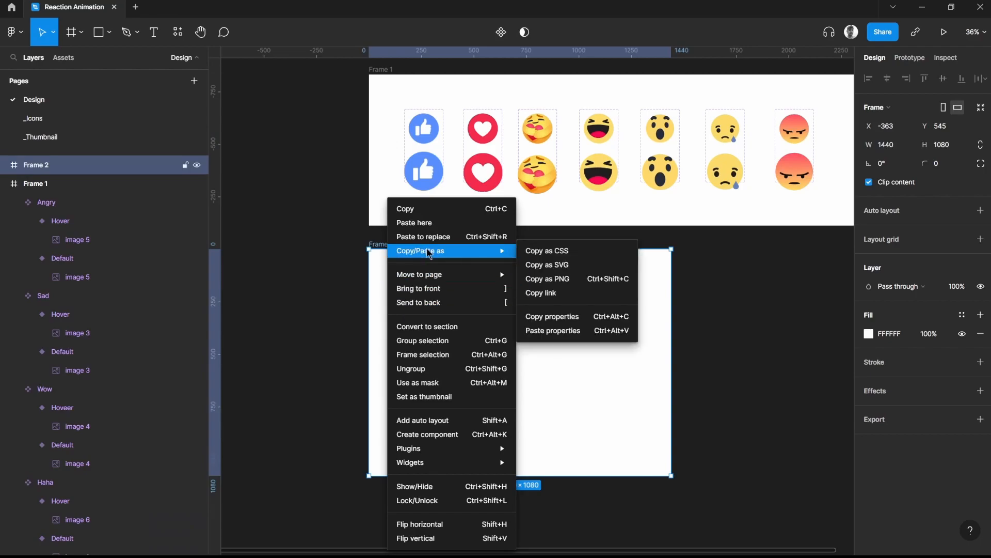
{"action": "left_click", "coordinate": [411, 219]}
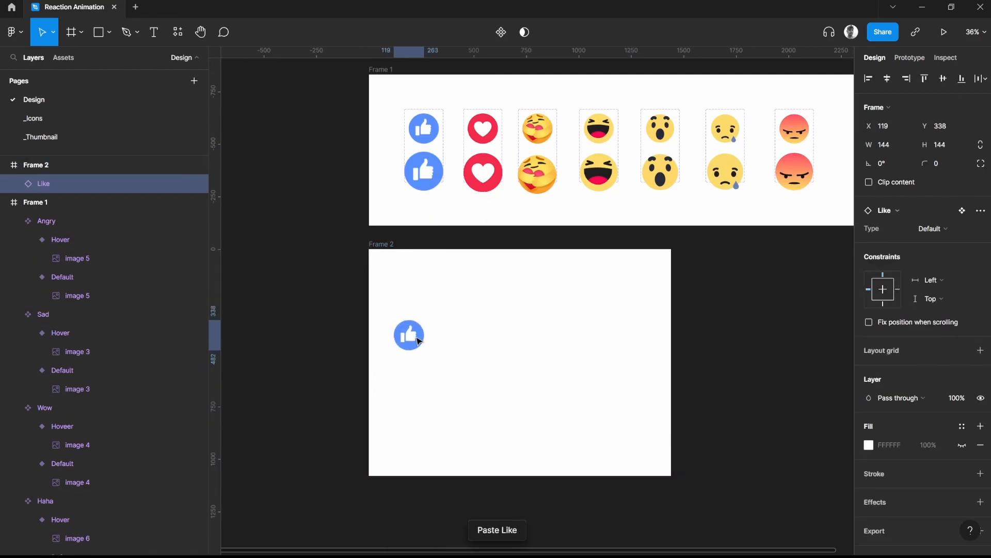
Paste instances of the Heart and Care Default variants into Frame 2, in line beside the Like emoji
{"action": "double_click", "coordinate": [483, 129]}
{"action": "key", "text": "ctrl+c"}
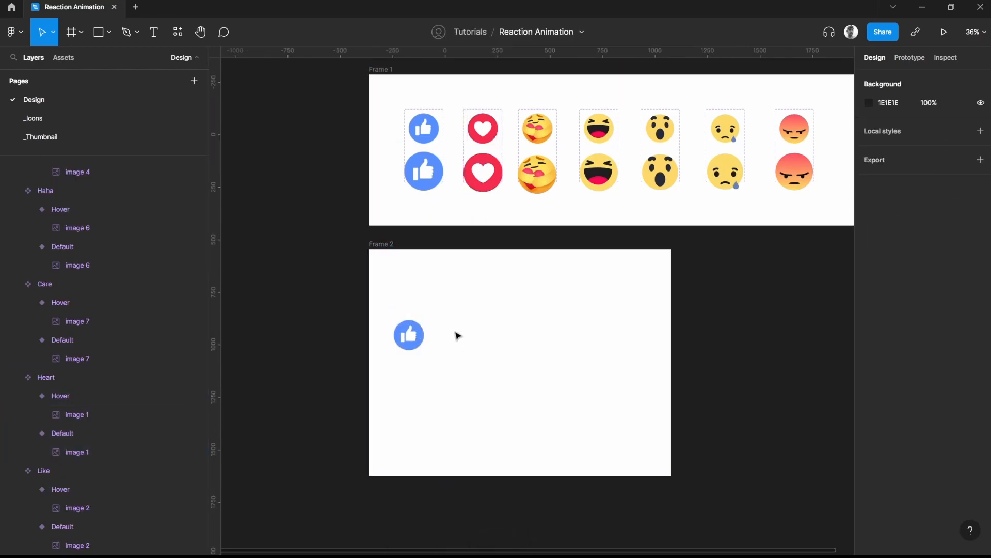
{"action": "right_click", "coordinate": [449, 338]}
{"action": "left_click", "coordinate": [465, 193]}
{"action": "left_click_drag", "start_coordinate": [469, 333], "coordinate": [459, 314]}
{"action": "double_click", "coordinate": [537, 139]}
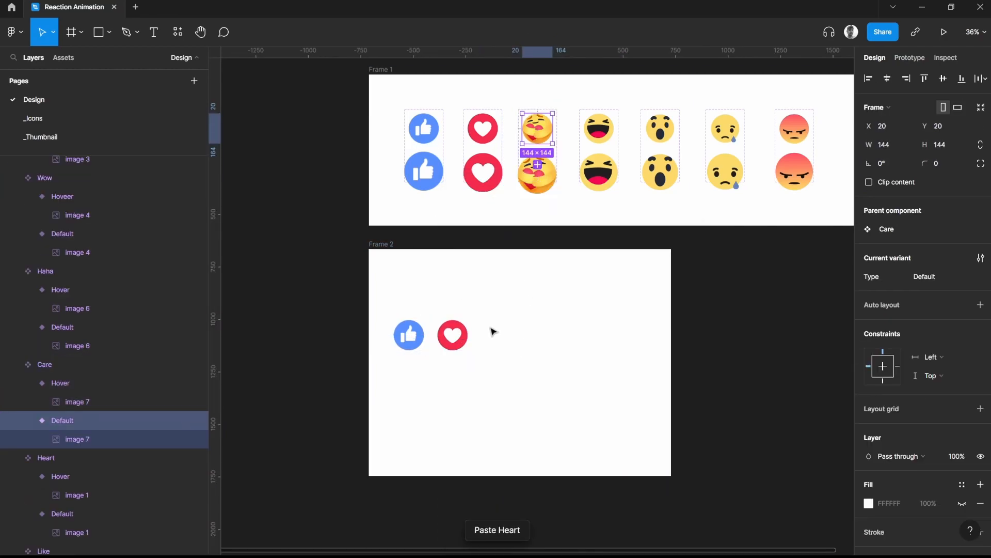
{"action": "right_click", "coordinate": [483, 330]}
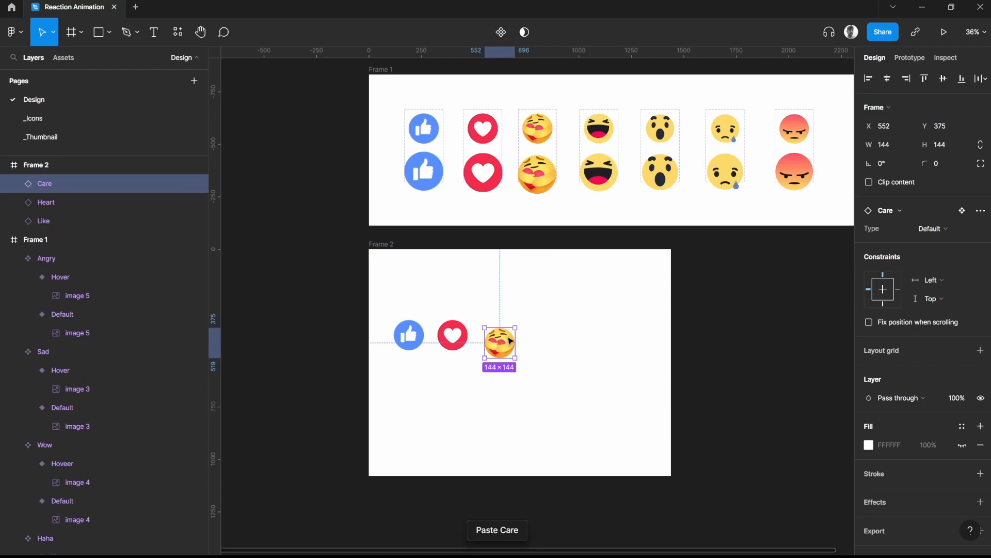
{"action": "left_click_drag", "start_coordinate": [511, 345], "coordinate": [507, 337]}
Paste instances of the Haha and Wow Default variants into Frame 2, following the Care emoji
{"action": "left_click", "coordinate": [599, 129]}
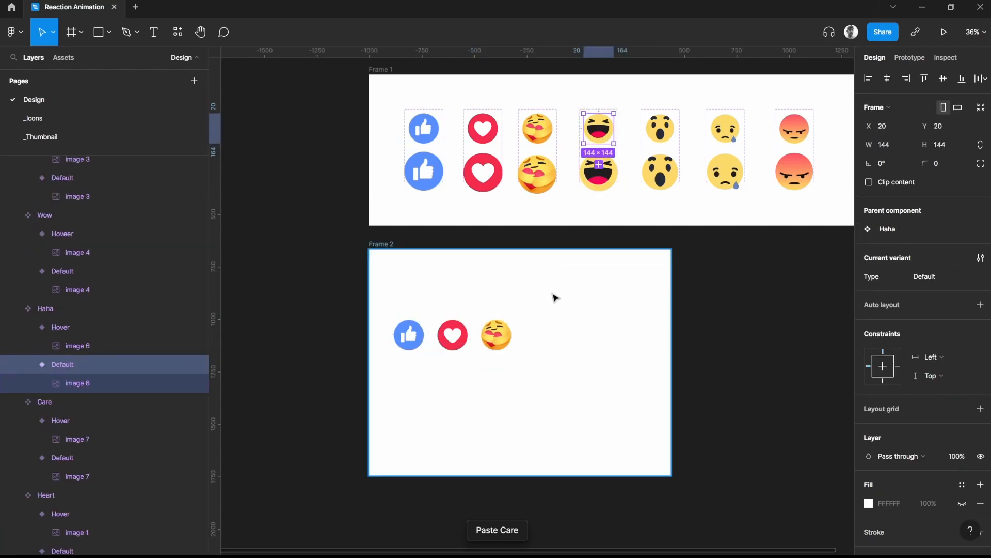
{"action": "right_click", "coordinate": [530, 327]}
{"action": "left_click", "coordinate": [553, 193]}
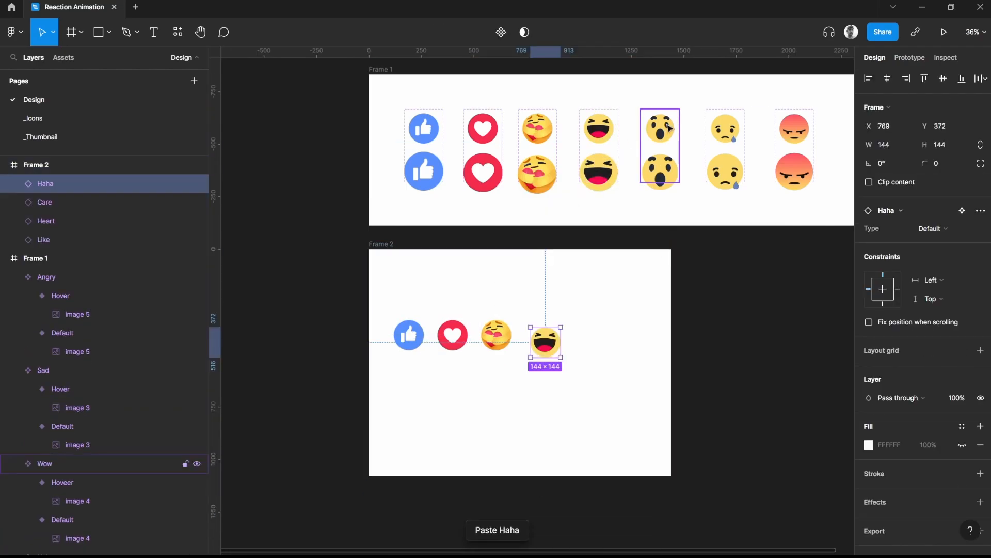
{"action": "left_click", "coordinate": [669, 127]}
{"action": "right_click", "coordinate": [568, 339]}
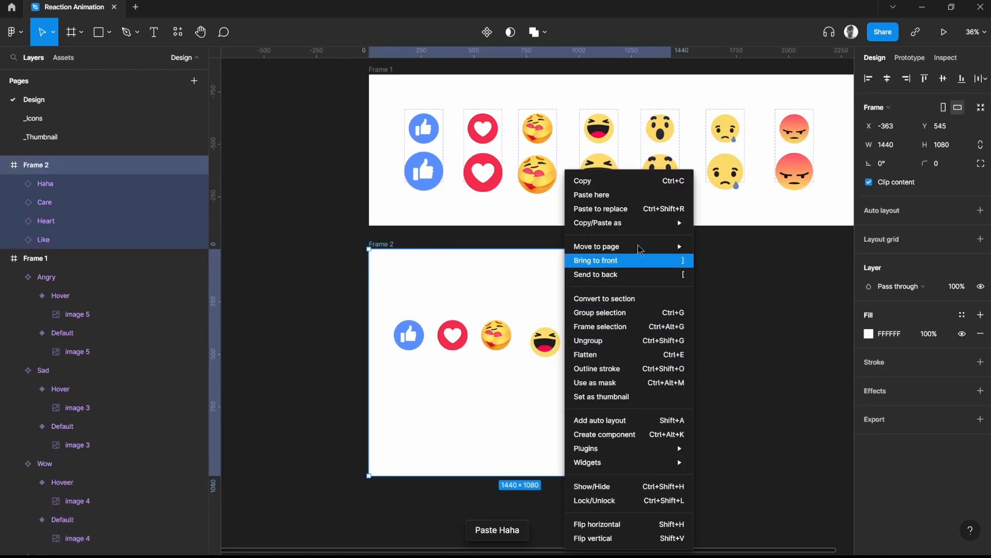
{"action": "left_click", "coordinate": [622, 196]}
Place instances of the Sad and Angry Default variants at the end of the emoji row in Frame 2
{"action": "left_click", "coordinate": [734, 137]}
{"action": "right_click", "coordinate": [622, 353]}
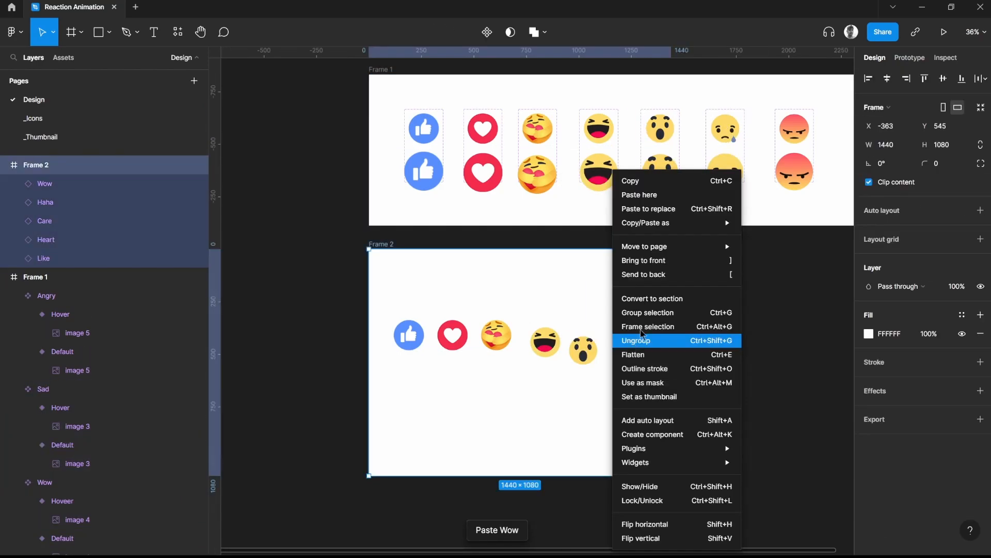
{"action": "left_click", "coordinate": [645, 192]}
{"action": "left_click", "coordinate": [798, 143]}
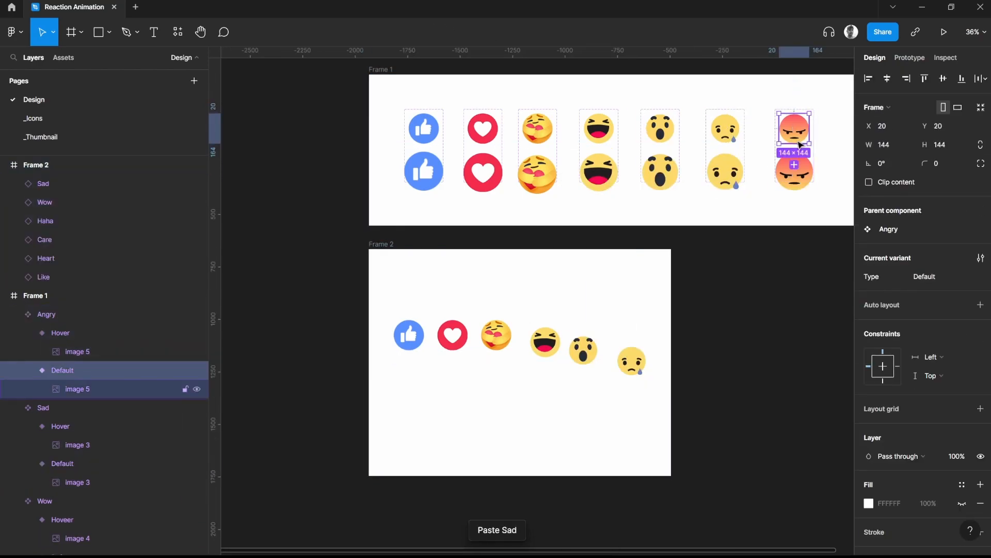
{"action": "right_click", "coordinate": [652, 385]}
{"action": "left_click", "coordinate": [684, 199]}
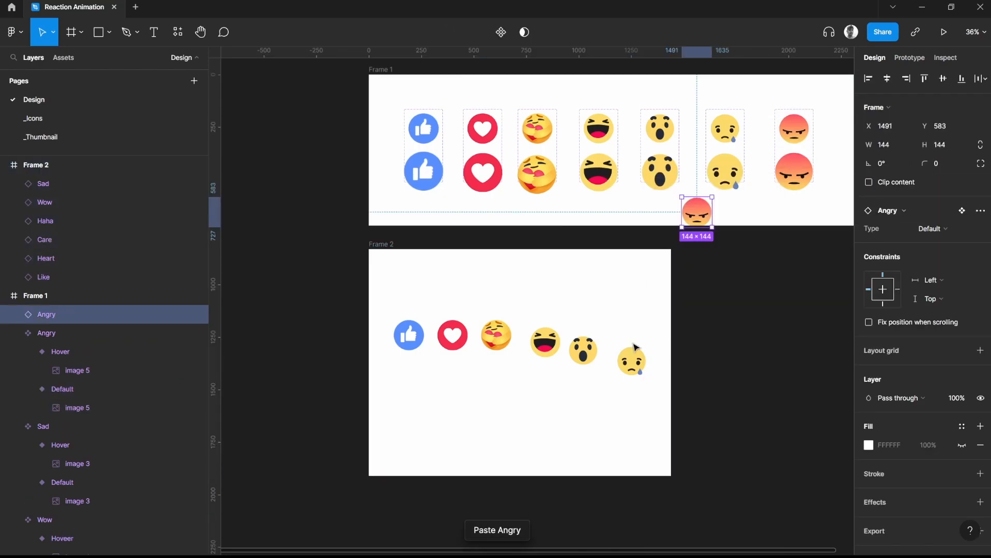
{"action": "left_click_drag", "start_coordinate": [694, 228], "coordinate": [661, 376]}
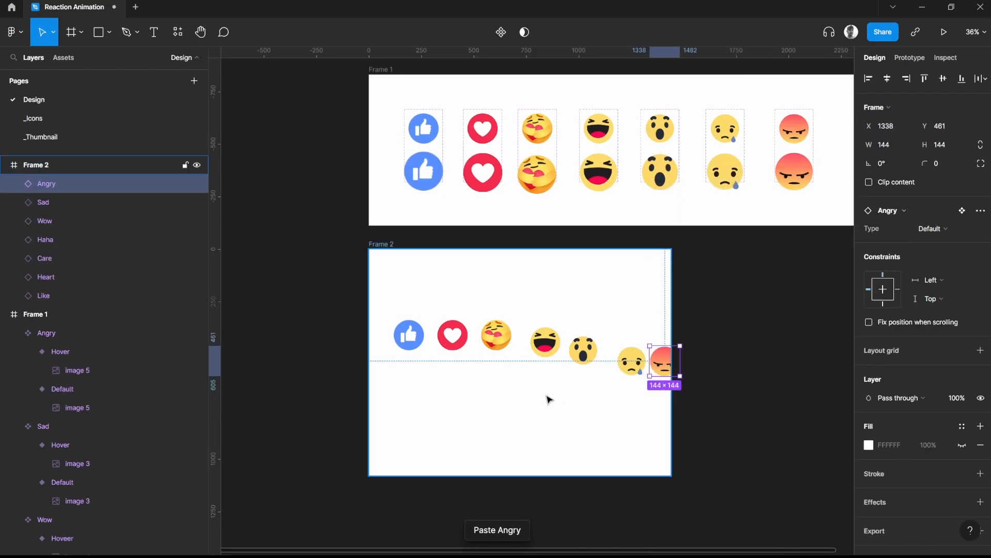
Align the vertical centers of all seven emoji instances in Frame 2 and tidy up their spacing
{"action": "scroll", "coordinate": [553, 401], "scroll_direction": "up", "scroll_amount": 2}
{"action": "scroll", "coordinate": [590, 408], "scroll_direction": "up", "scroll_amount": 2}
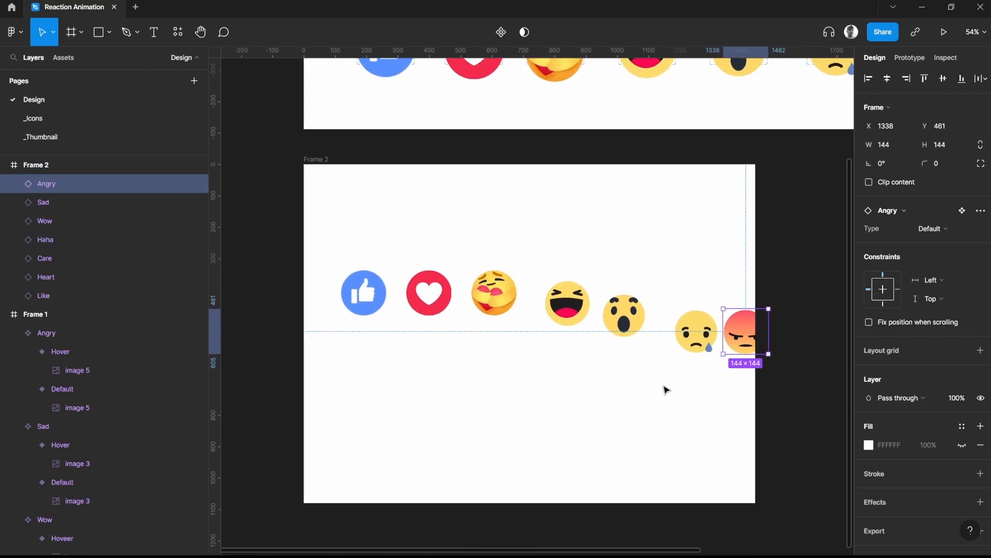
{"action": "left_click_drag", "start_coordinate": [736, 387], "coordinate": [342, 256]}
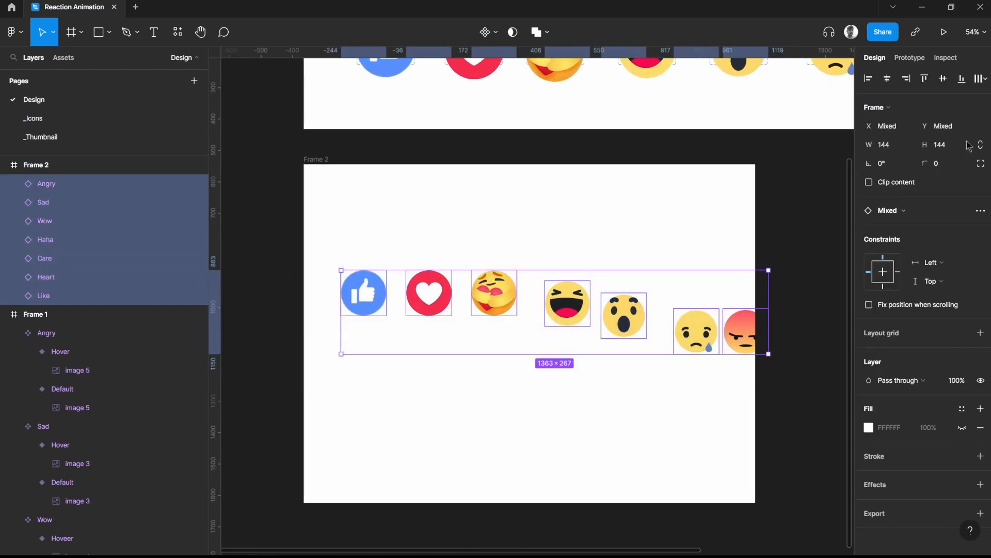
{"action": "left_click", "coordinate": [949, 83]}
{"action": "left_click", "coordinate": [983, 80]}
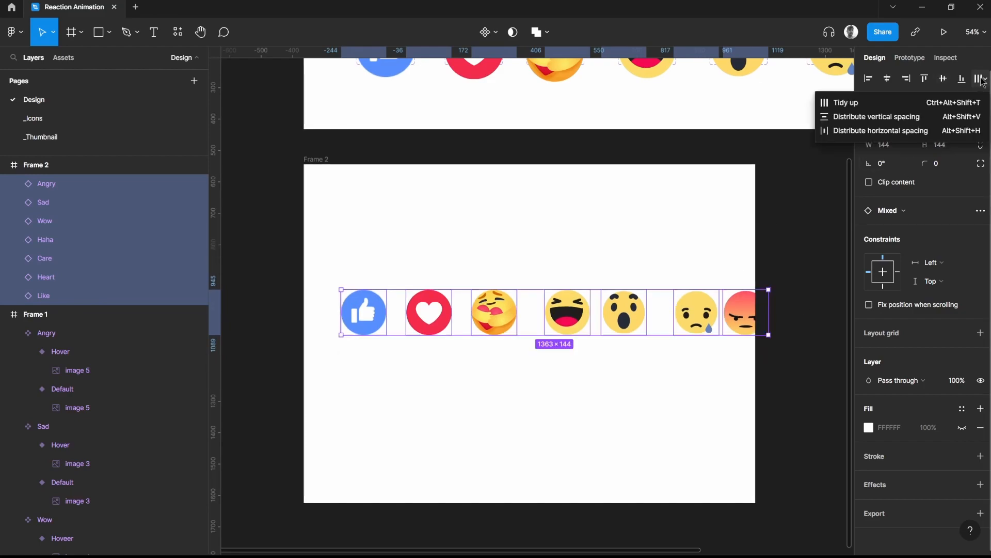
{"action": "left_click", "coordinate": [896, 107]}
Set the horizontal spacing between the seven emoji instances to 12
{"action": "left_click", "coordinate": [891, 207]}
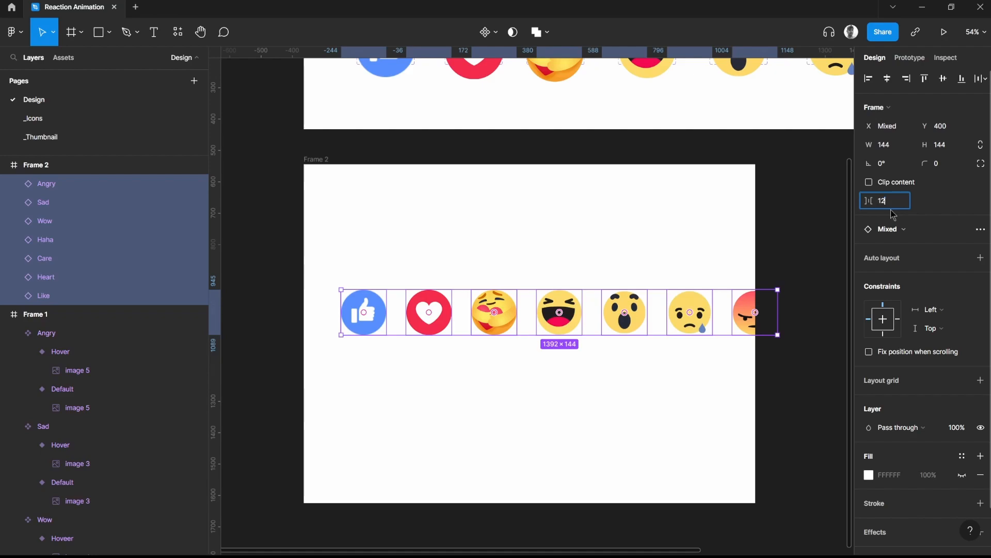
{"action": "type", "text": "12"}
{"action": "key", "text": "Return"}
{"action": "left_click", "coordinate": [534, 266]}
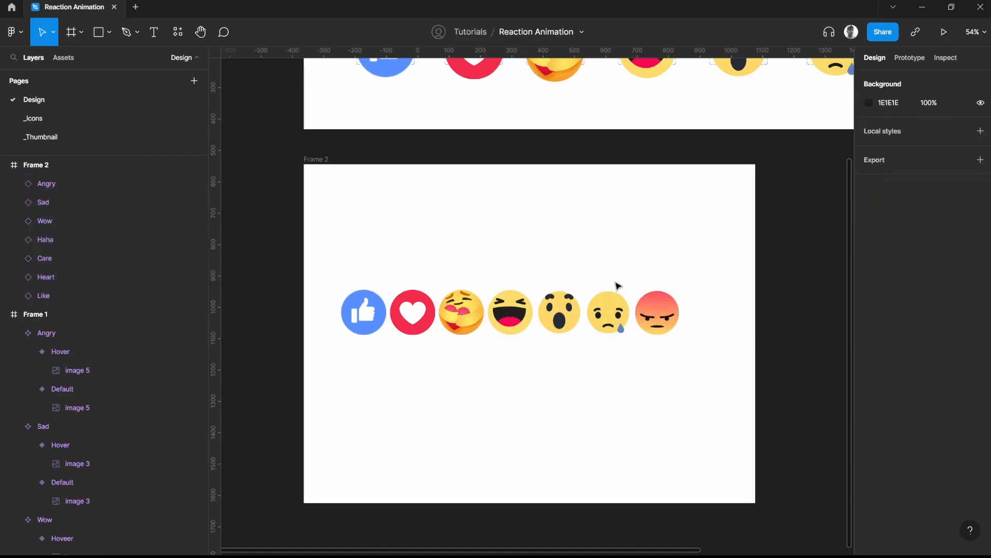
Move the whole row of emoji instances to the center of Frame 2
{"action": "left_click_drag", "start_coordinate": [352, 262], "coordinate": [690, 353]}
{"action": "left_click_drag", "start_coordinate": [610, 326], "coordinate": [630, 337]}
{"action": "left_click", "coordinate": [572, 278]}
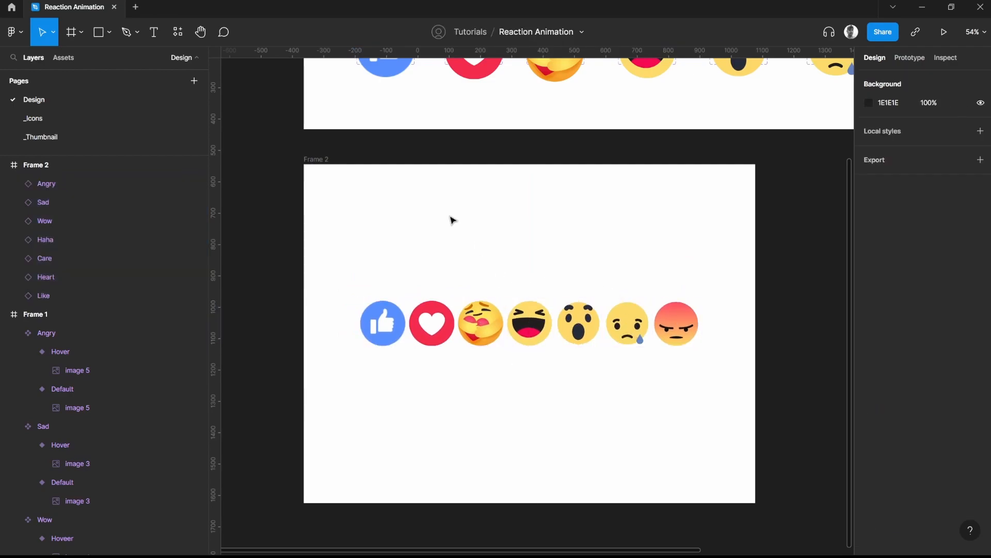
Preview Frame 2 as a prototype to test the emoji hover animations, and return to the design file
{"action": "left_click", "coordinate": [316, 159]}
{"action": "left_click", "coordinate": [944, 31]}
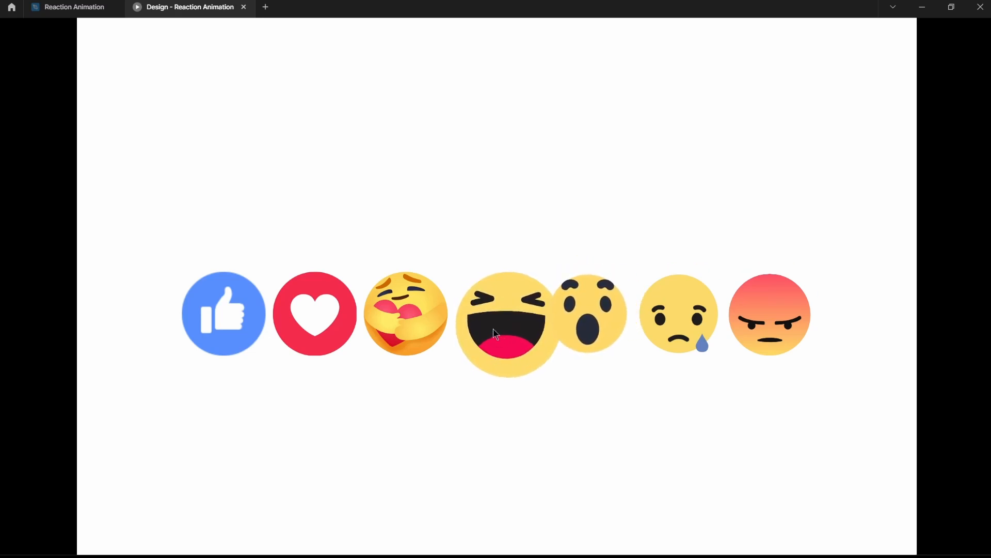
{"action": "left_click", "coordinate": [67, 7]}
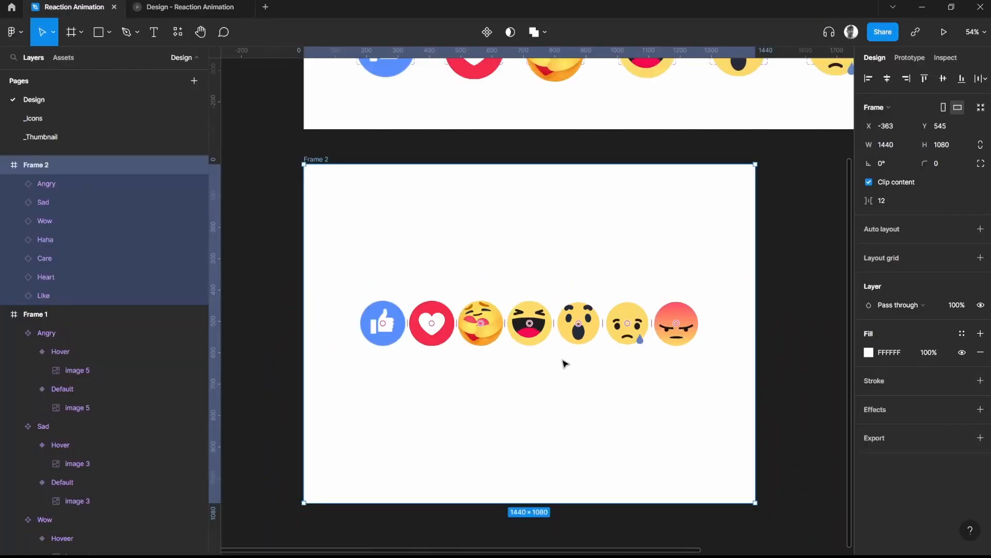
Move the enlarged emoji image in the Haha component's Hover variant upward
{"action": "scroll", "coordinate": [626, 151], "scroll_direction": "up", "scroll_amount": 5}
{"action": "scroll", "coordinate": [615, 270], "scroll_direction": "up", "scroll_amount": 4}
{"action": "left_click", "coordinate": [568, 298]}
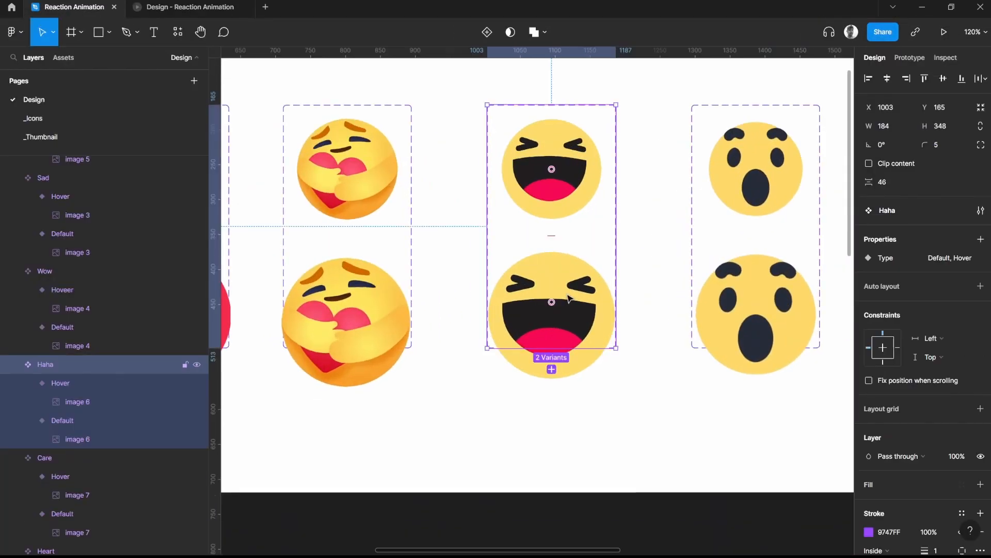
{"action": "left_click", "coordinate": [568, 298]}
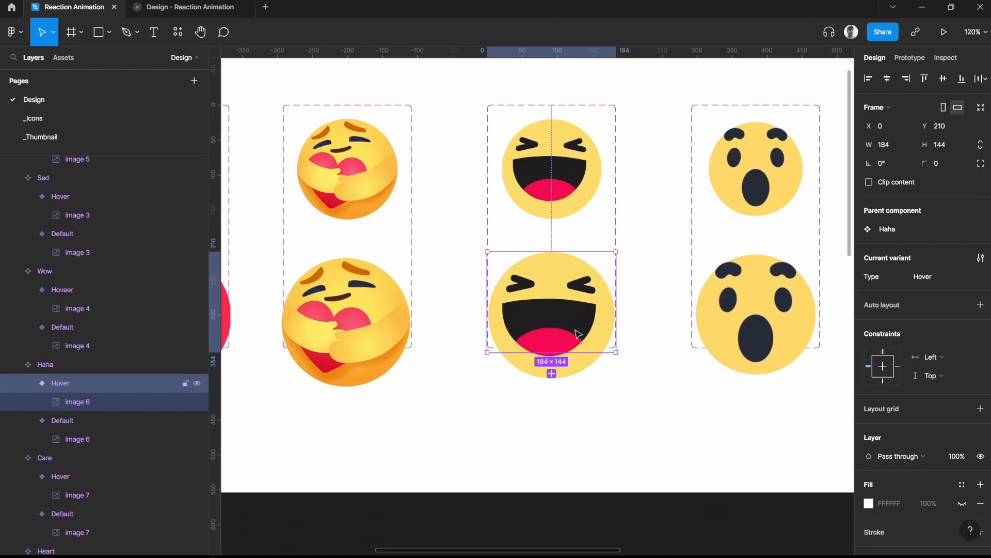
{"action": "left_click", "coordinate": [573, 301]}
{"action": "left_click_drag", "start_coordinate": [580, 321], "coordinate": [580, 295]}
{"action": "left_click", "coordinate": [666, 272]}
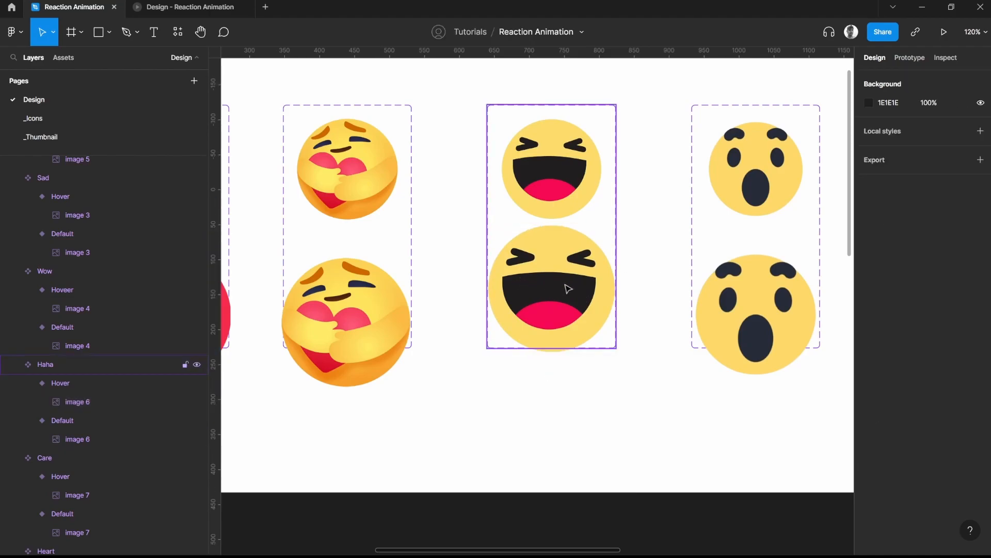
Shift the enlarged Haha emoji in the Hover variant down, roughly level with the enlarged Care emoji
{"action": "left_click", "coordinate": [568, 287]}
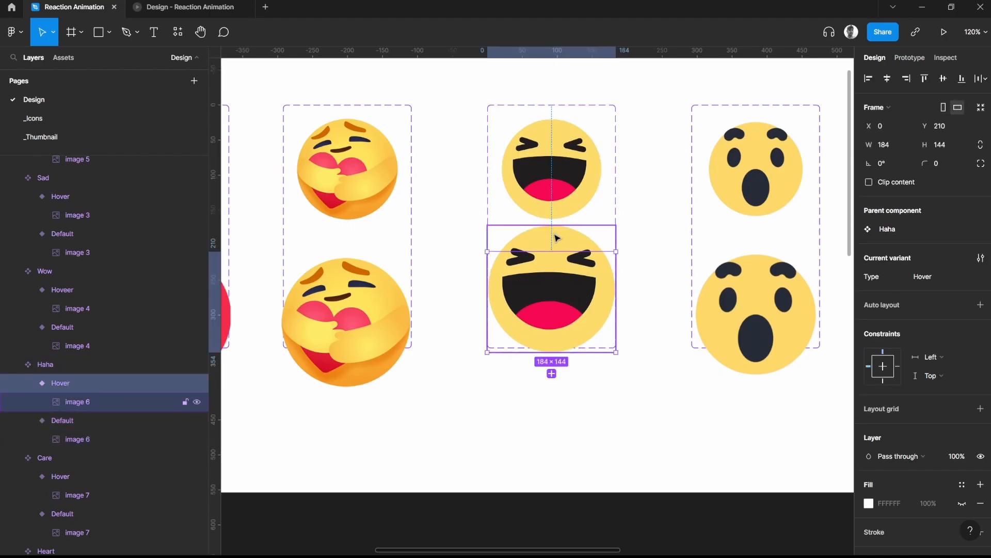
{"action": "left_click", "coordinate": [613, 229]}
{"action": "left_click", "coordinate": [614, 212]}
{"action": "left_click_drag", "start_coordinate": [552, 236], "coordinate": [553, 254]}
{"action": "left_click", "coordinate": [627, 247]}
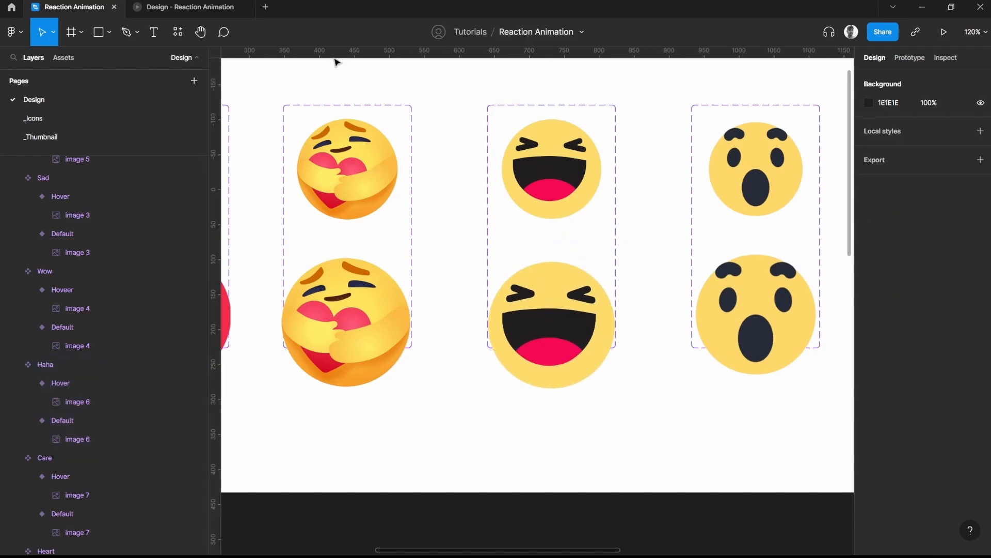
Test the adjusted Haha hover animation in the prototype preview and return to the design file
{"action": "left_click", "coordinate": [190, 7]}
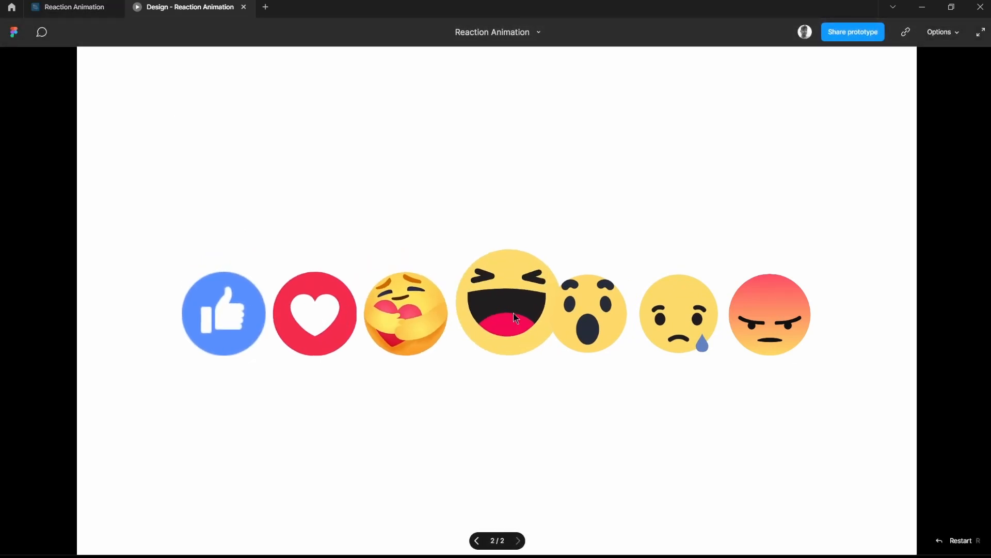
{"action": "left_click", "coordinate": [73, 7]}
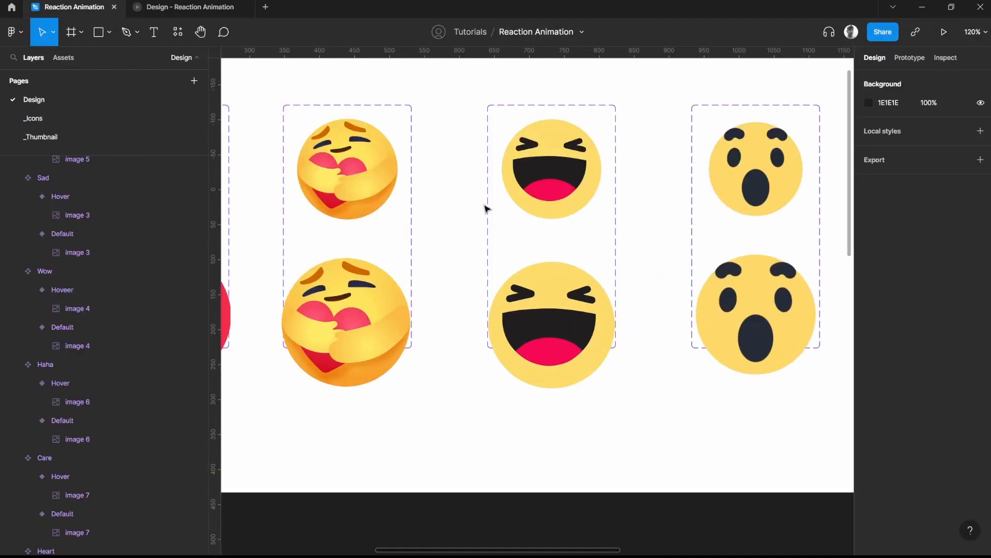
Wrap all seven emoji instances in Frame 2 in a horizontal auto layout frame with 12 spacing
{"action": "scroll", "coordinate": [481, 382], "scroll_direction": "down", "scroll_amount": 4}
{"action": "left_click_drag", "start_coordinate": [474, 444], "coordinate": [641, 174]}
{"action": "scroll", "coordinate": [615, 306], "scroll_direction": "up", "scroll_amount": 2}
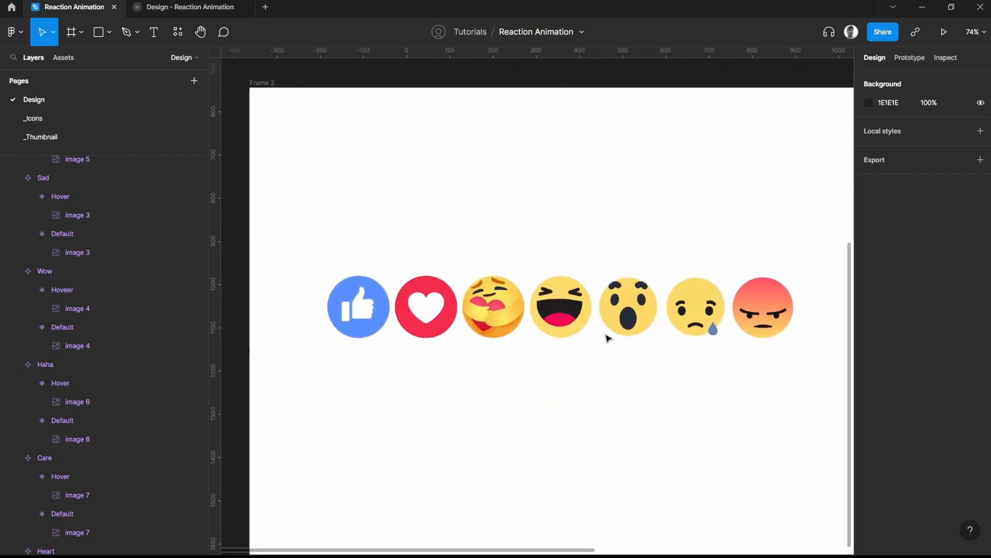
{"action": "left_click_drag", "start_coordinate": [308, 241], "coordinate": [798, 364]}
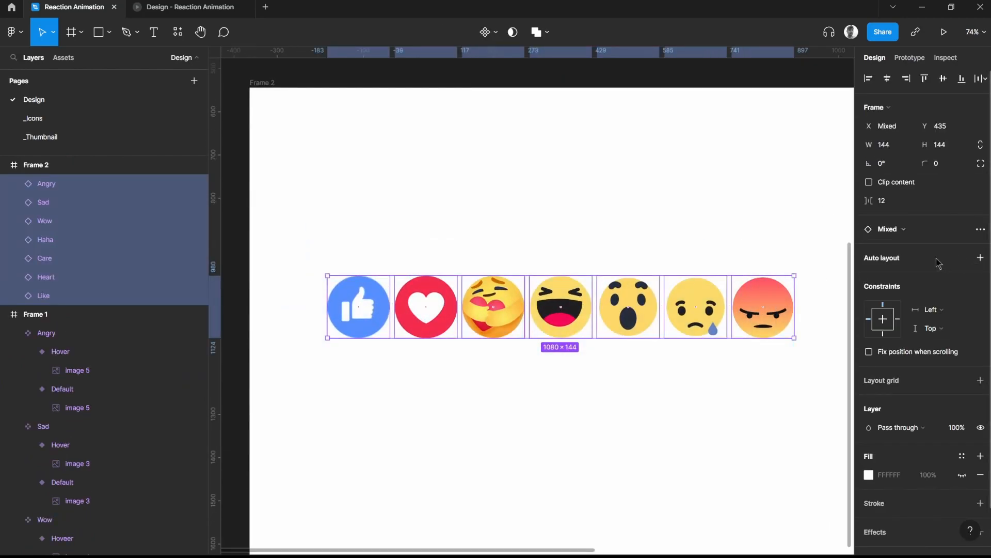
{"action": "key", "text": "shift+a"}
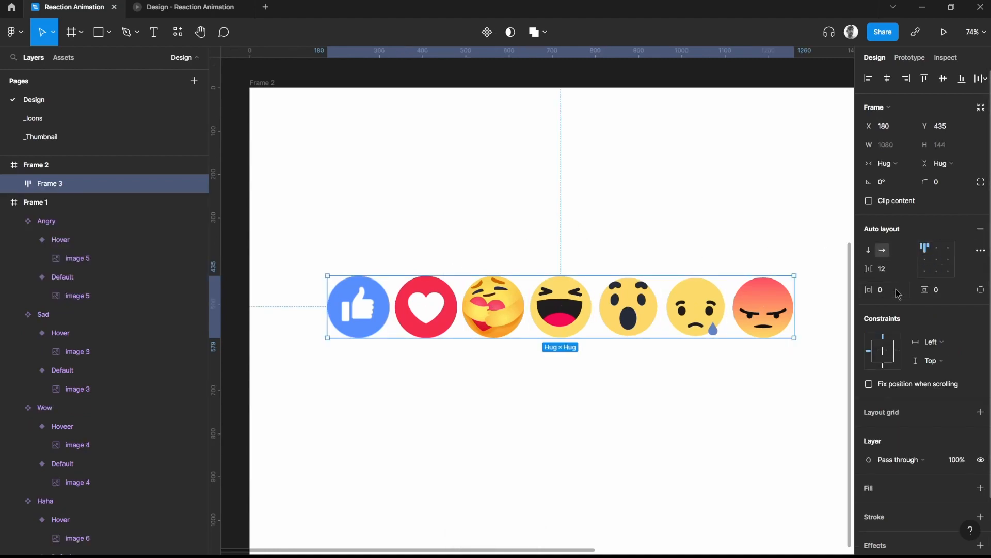
{"action": "left_click", "coordinate": [873, 292]}
{"action": "left_click", "coordinate": [842, 289]}
Rename the new auto layout frame around the emojis as "Reaction Bar"
{"action": "left_click", "coordinate": [193, 183]}
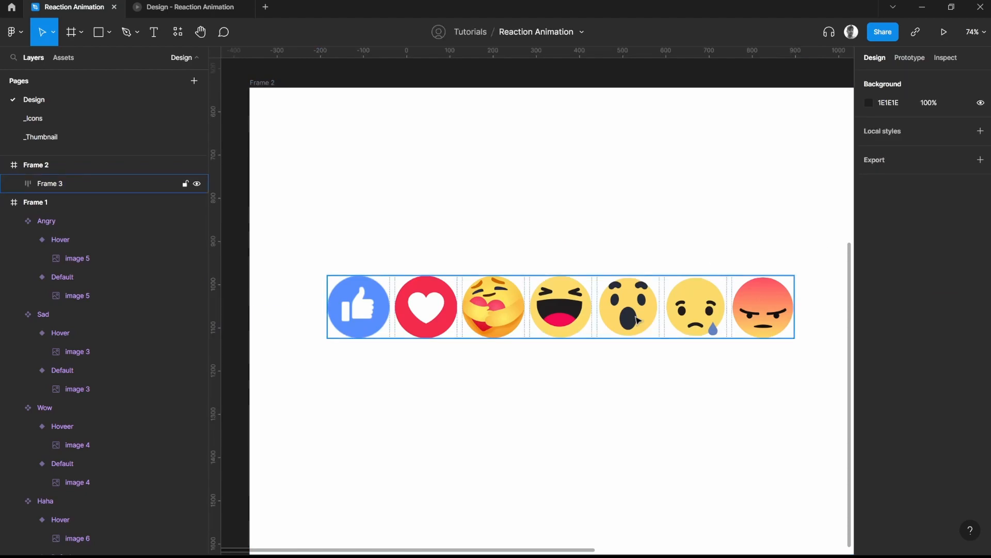
{"action": "double_click", "coordinate": [78, 183]}
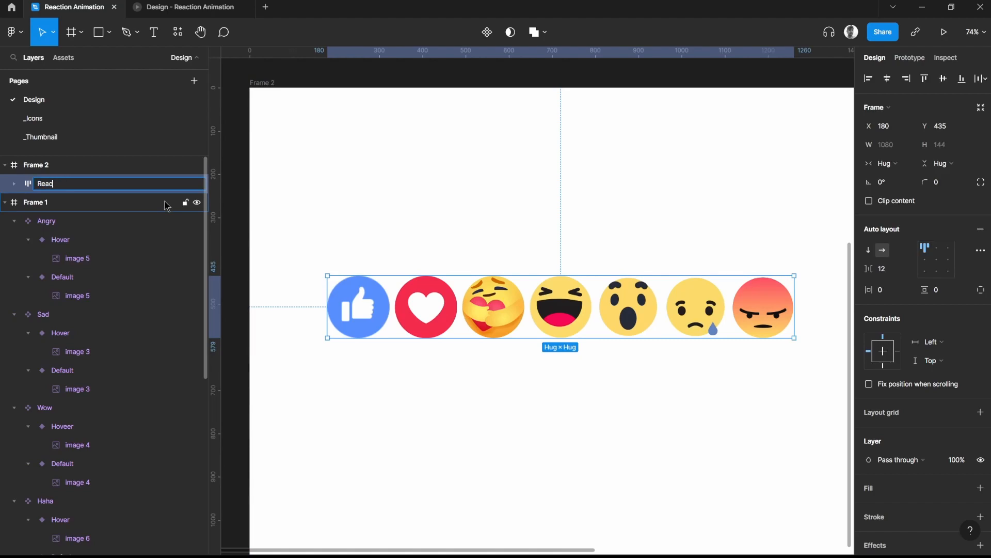
{"action": "type", "text": "Reaction Bar"}
{"action": "key", "text": "Return"}
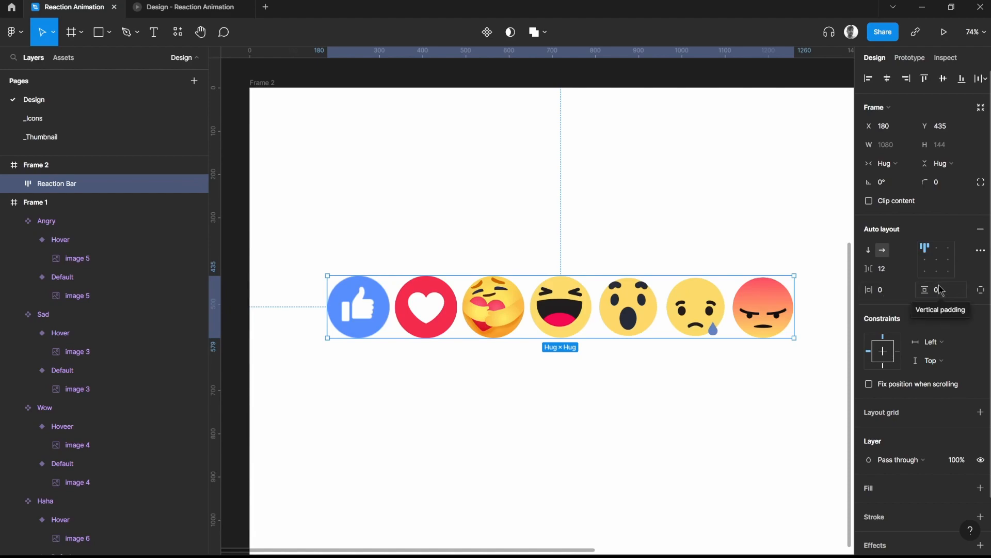
Set the Reaction Bar's horizontal and vertical padding to 24
{"action": "left_click", "coordinate": [895, 296]}
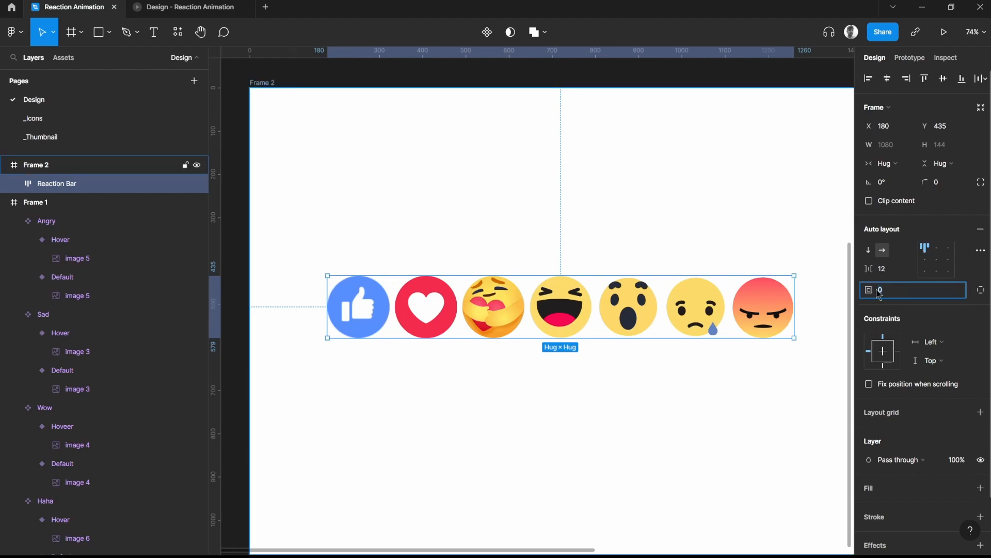
{"action": "key", "text": "Escape"}
{"action": "key", "text": "Escape"}
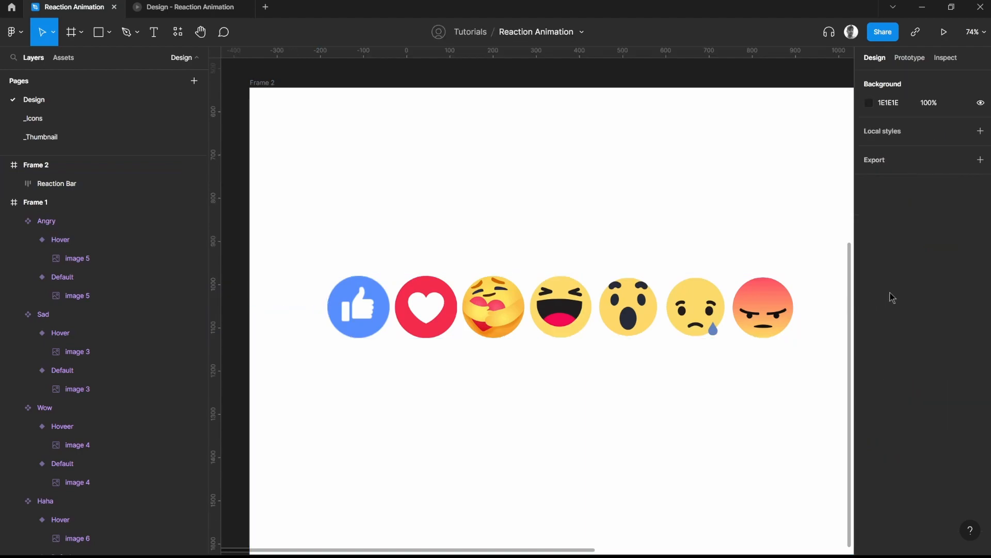
{"action": "left_click", "coordinate": [641, 292]}
{"action": "left_click", "coordinate": [900, 293]}
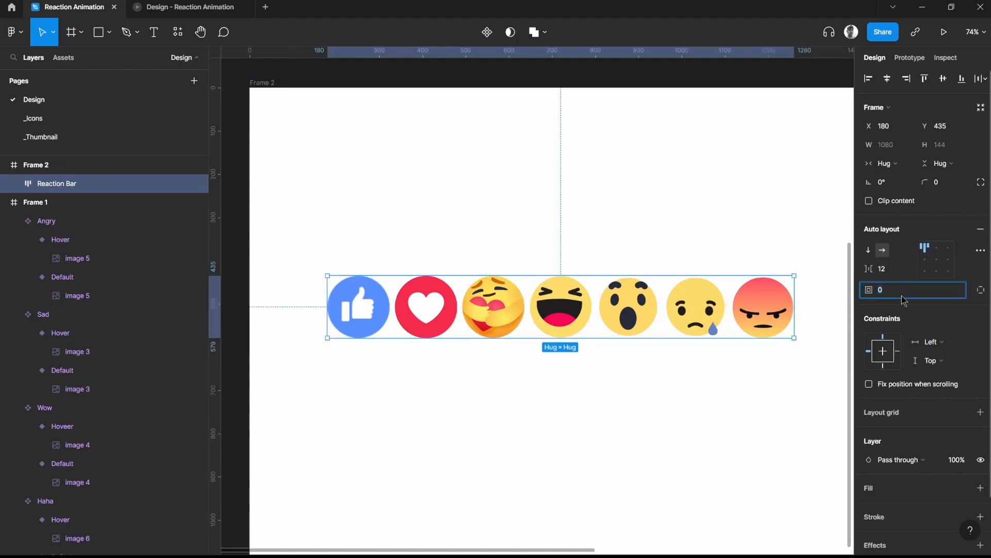
{"action": "type", "text": "24"}
{"action": "key", "text": "Return"}
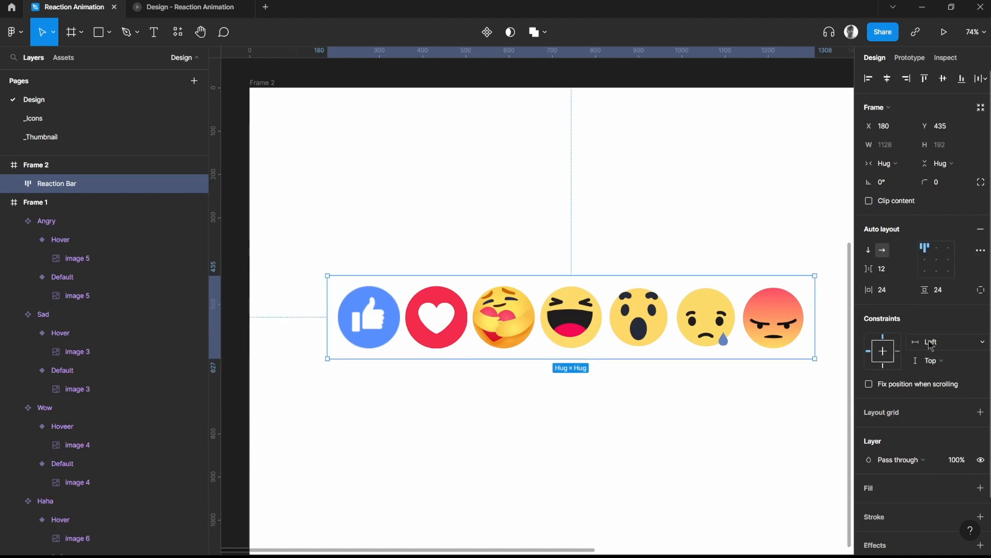
Change Frame 2's background fill to the light gray EDEDED
{"action": "left_click", "coordinate": [267, 82]}
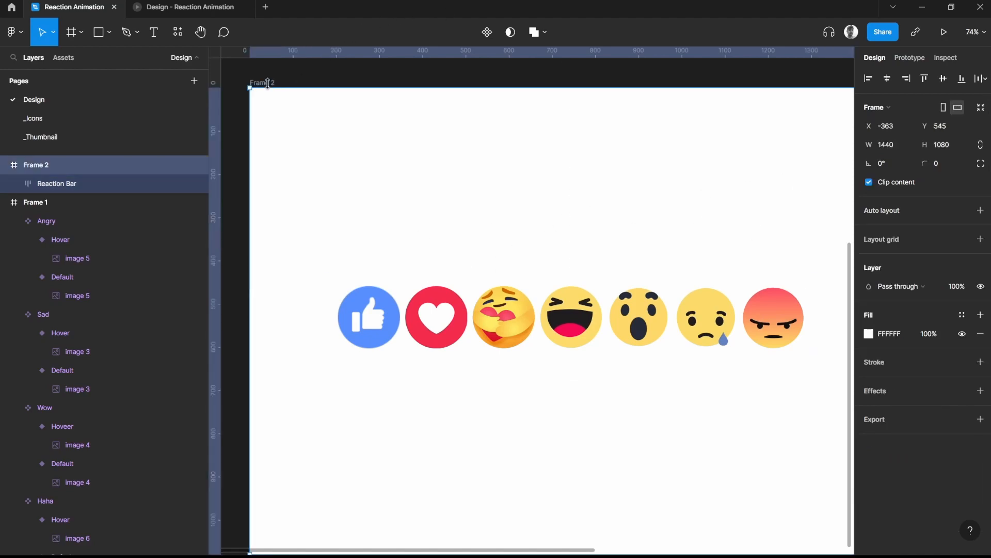
{"action": "left_click", "coordinate": [869, 334]}
{"action": "left_click", "coordinate": [715, 270]}
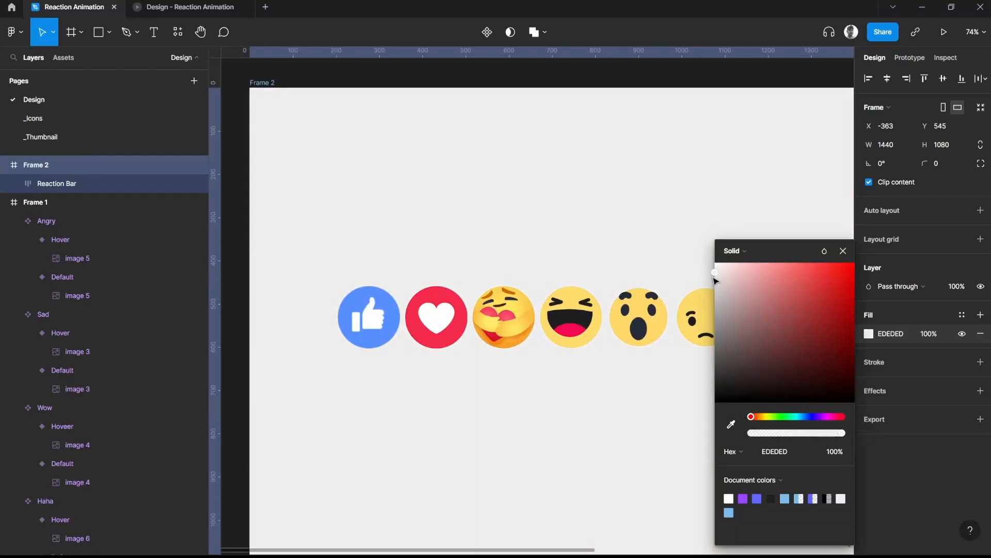
{"action": "left_click", "coordinate": [842, 251]}
Add a solid white FFFFFF fill to the Reaction Bar
{"action": "left_click", "coordinate": [708, 318]}
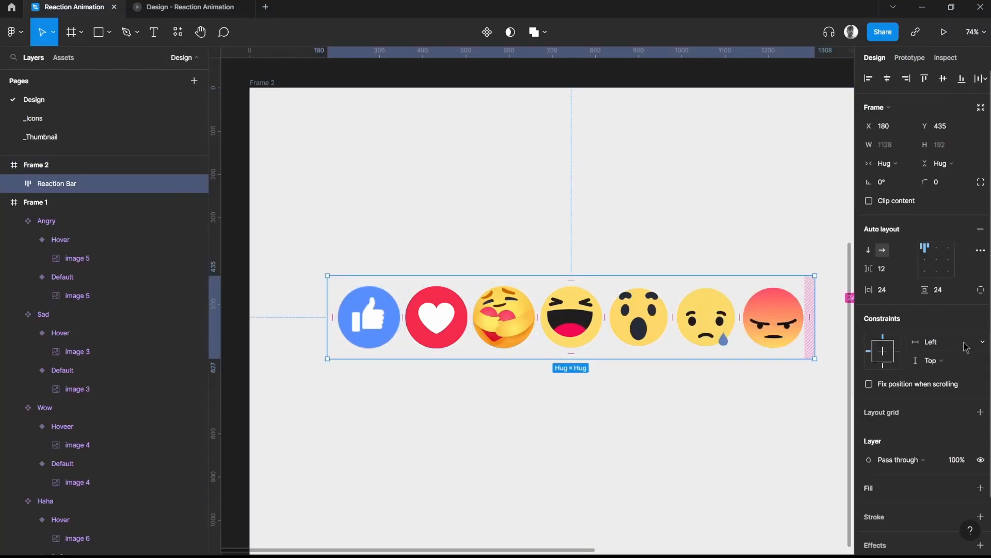
{"action": "scroll", "coordinate": [969, 338], "scroll_direction": "down", "scroll_amount": 3}
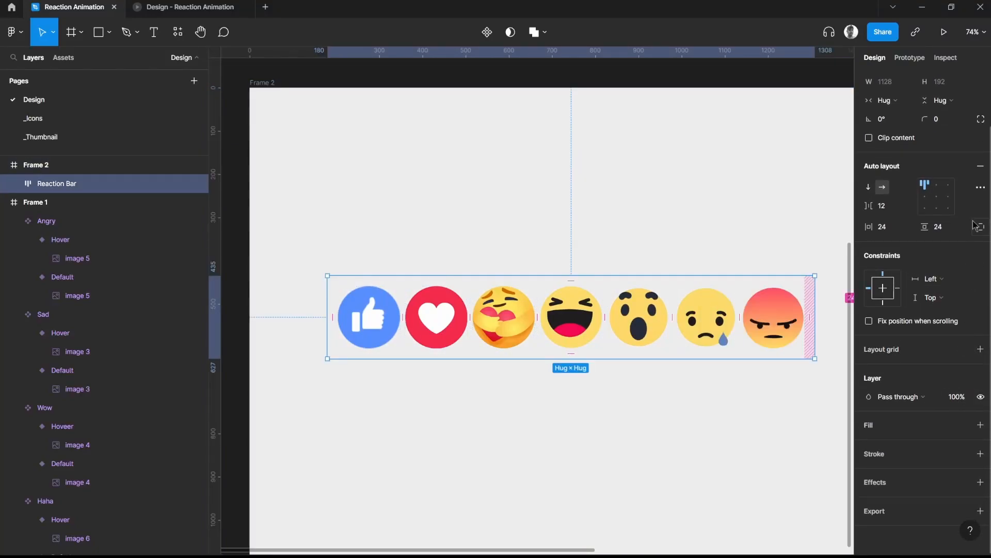
{"action": "left_click", "coordinate": [981, 425]}
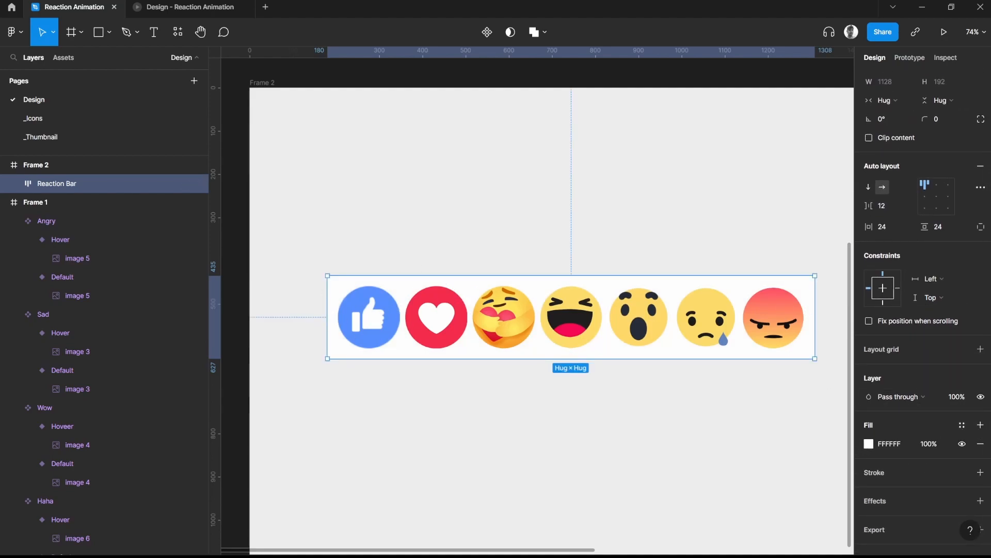
Round the Reaction Bar into a pill shape with a corner radius of 192
{"action": "scroll", "coordinate": [878, 416], "scroll_direction": "down", "scroll_amount": 1}
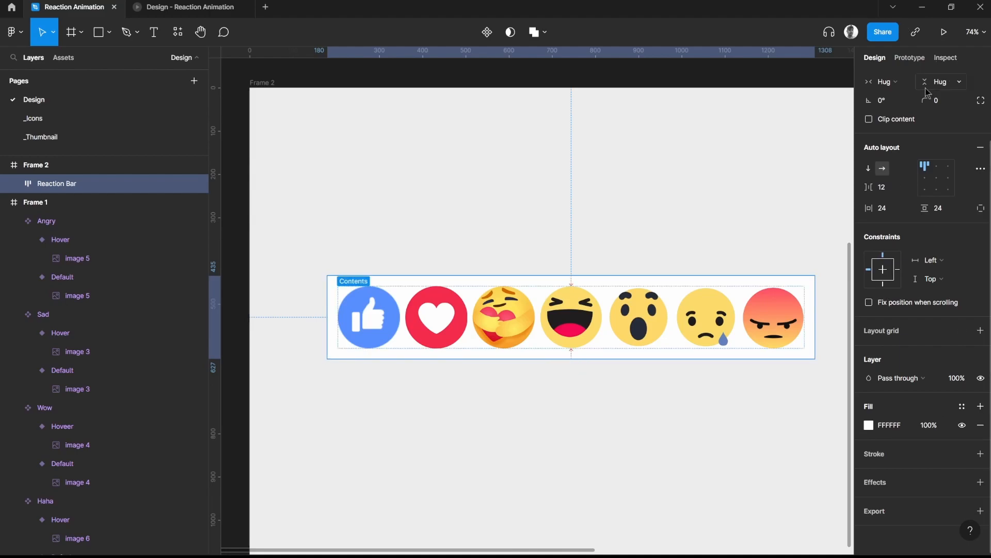
{"action": "scroll", "coordinate": [939, 185], "scroll_direction": "up", "scroll_amount": 3}
{"action": "left_click_drag", "start_coordinate": [927, 182], "coordinate": [947, 182]}
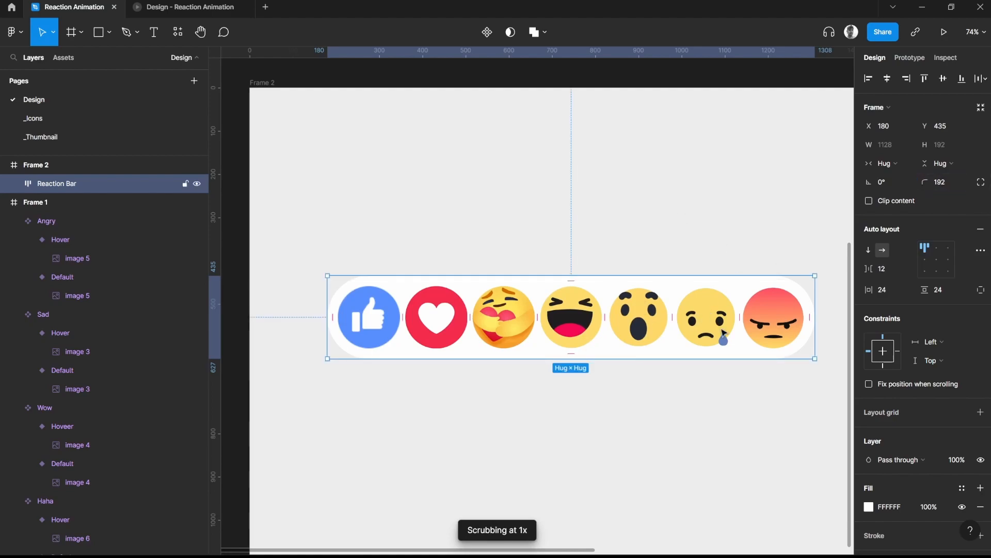
{"action": "left_click", "coordinate": [789, 225]}
Preview the finished Reaction Bar in the prototype to test its hover animations, and return to the design file
{"action": "left_click_drag", "start_coordinate": [771, 277], "coordinate": [718, 224]}
{"action": "left_click_drag", "start_coordinate": [402, 264], "coordinate": [401, 290]}
{"action": "left_click", "coordinate": [369, 277]}
{"action": "left_click", "coordinate": [404, 191]}
{"action": "left_click_drag", "start_coordinate": [535, 183], "coordinate": [526, 212]}
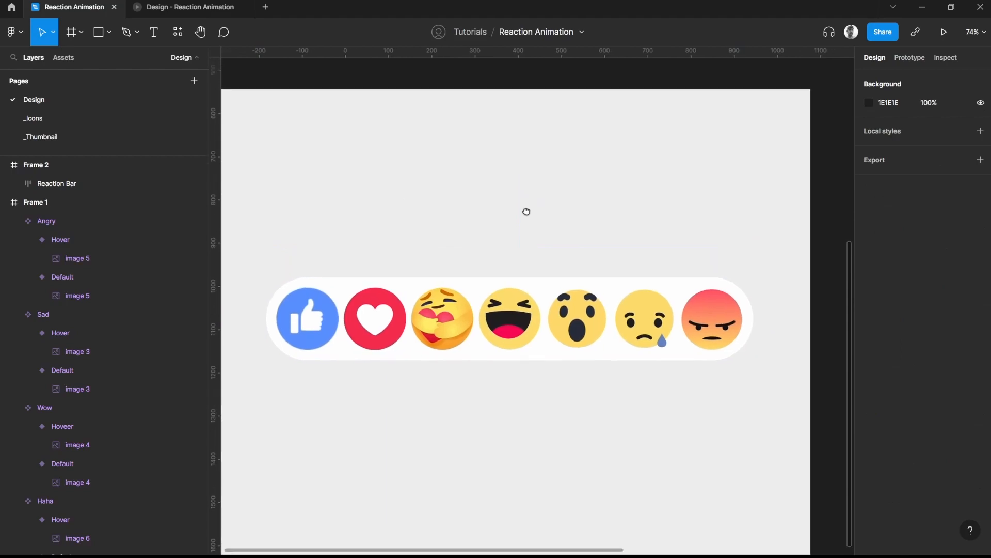
{"action": "left_click_drag", "start_coordinate": [441, 211], "coordinate": [459, 234]}
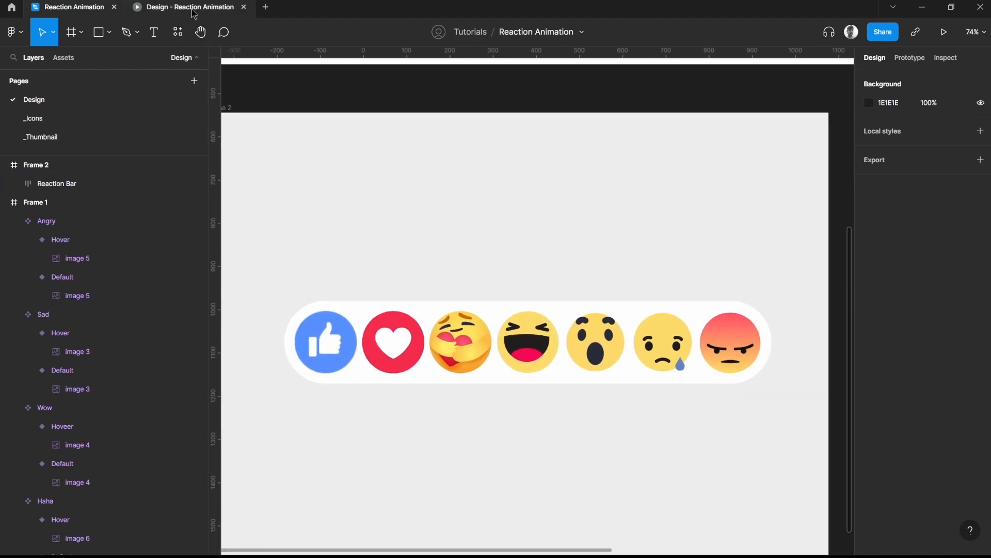
{"action": "left_click", "coordinate": [193, 12]}
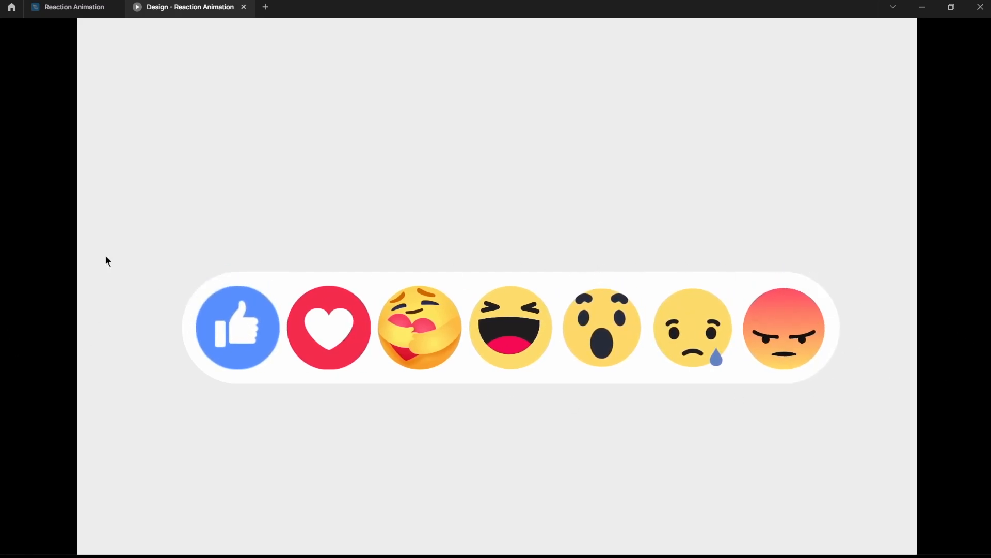
{"action": "left_click", "coordinate": [74, 11]}
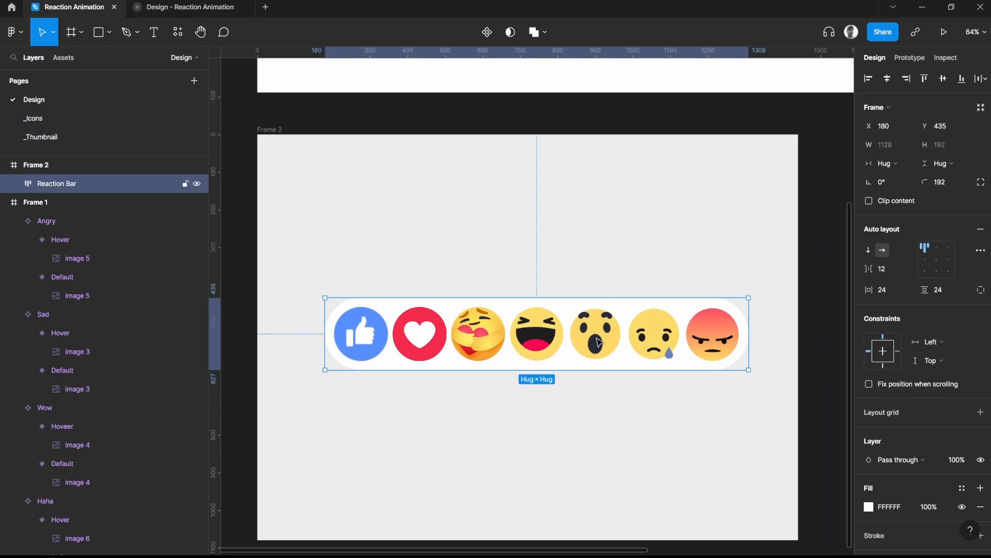
Inspect individual emoji instances inside the Reaction Bar, such as Care, Haha, Wow and Sad, and clear the selection
{"action": "left_click", "coordinate": [611, 391]}
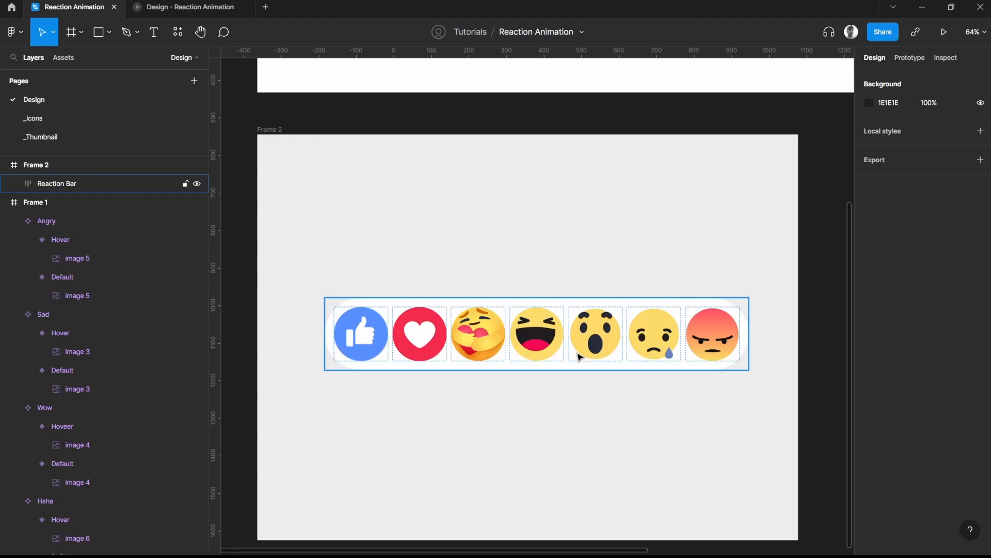
{"action": "double_click", "coordinate": [494, 337]}
{"action": "left_click", "coordinate": [550, 338]}
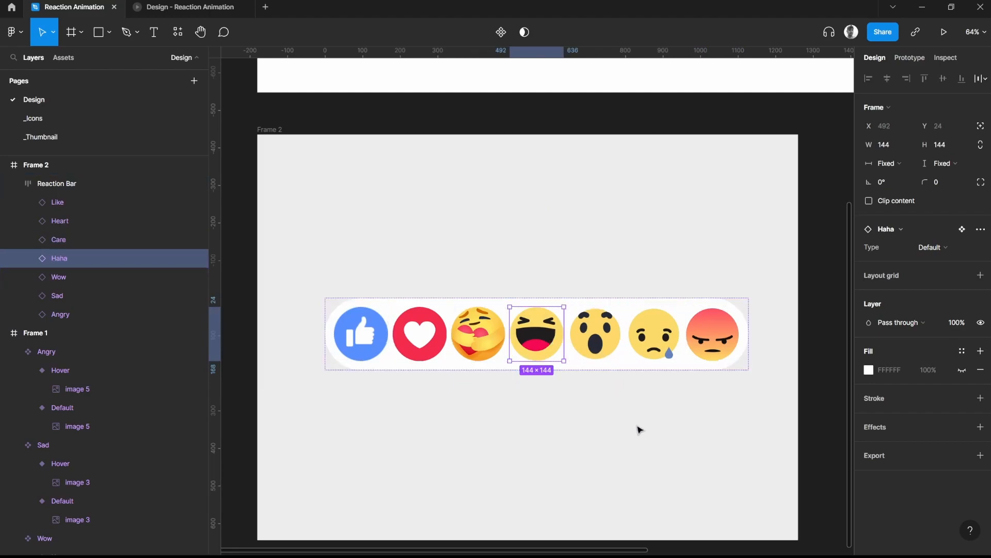
{"action": "left_click", "coordinate": [649, 412]}
{"action": "double_click", "coordinate": [608, 345]}
{"action": "left_click", "coordinate": [654, 355]}
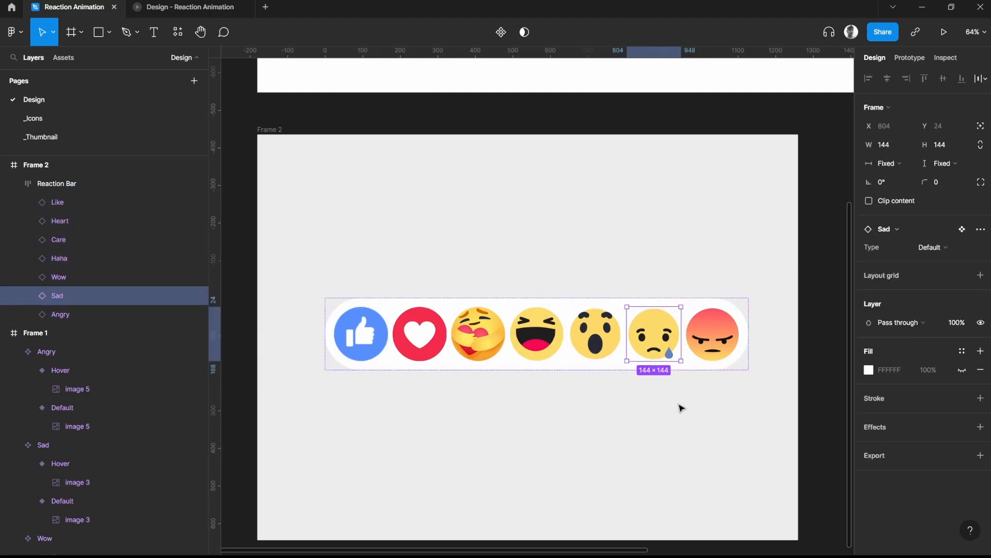
{"action": "left_click", "coordinate": [682, 408]}
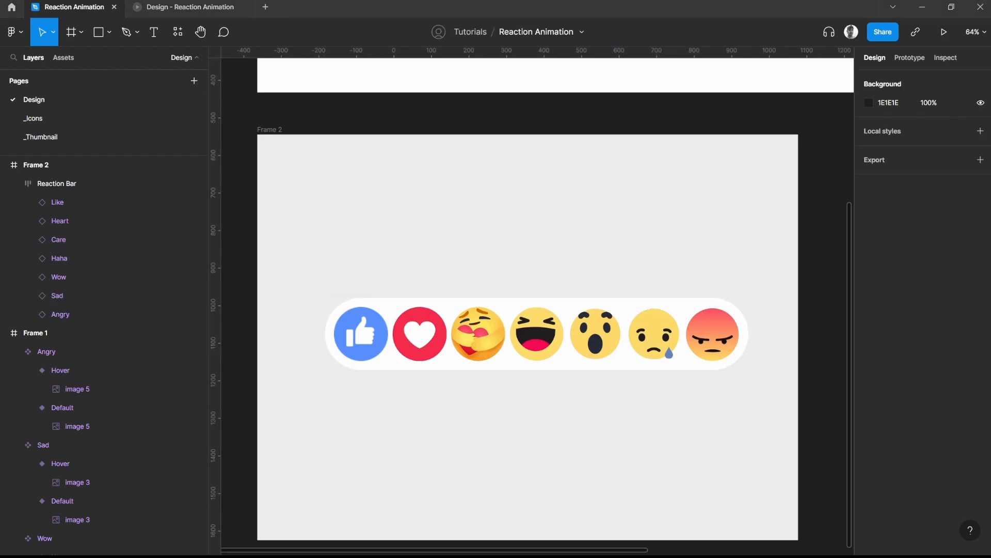